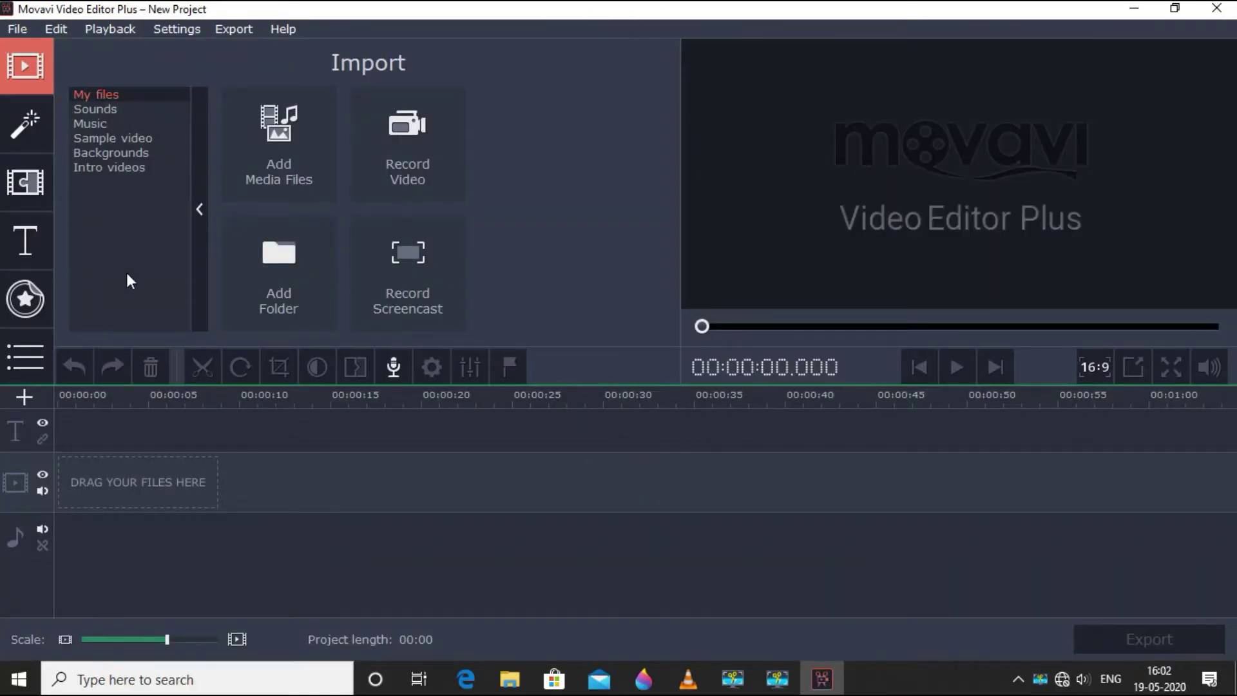
# Import the music file "Elektronomia - Sky High [NCS Release]" from the Music folder and briefly play it
pyautogui.click(251, 166)
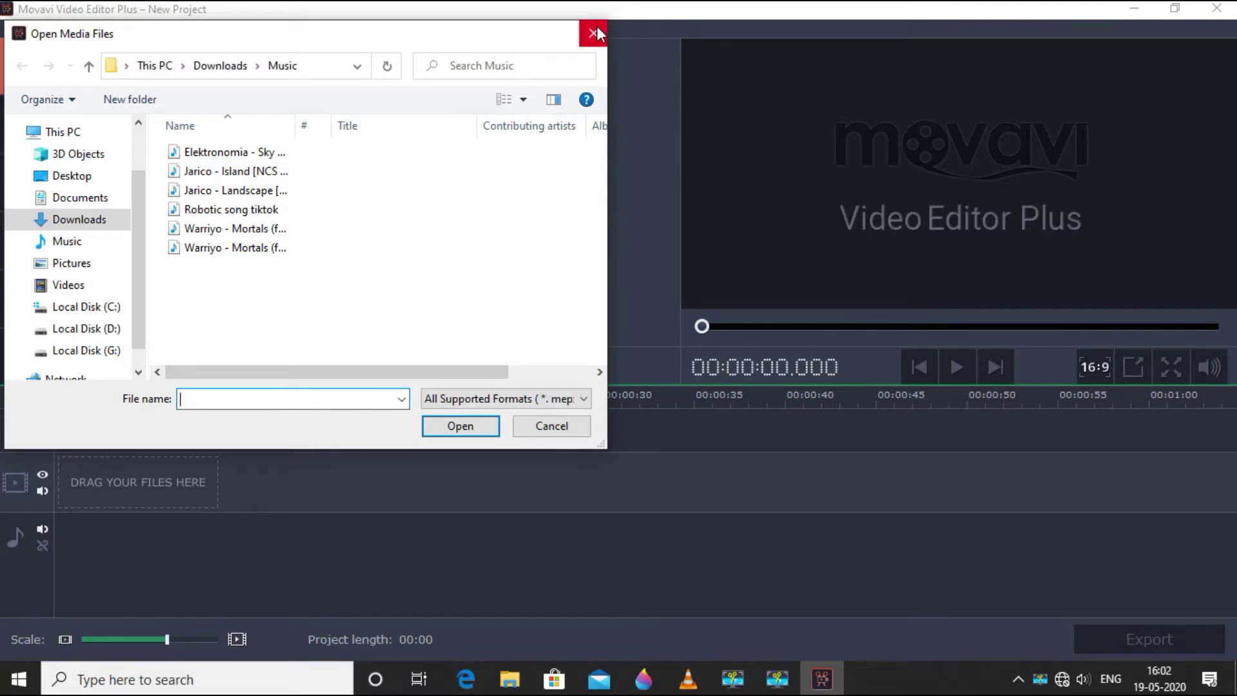
pyautogui.click(248, 171)
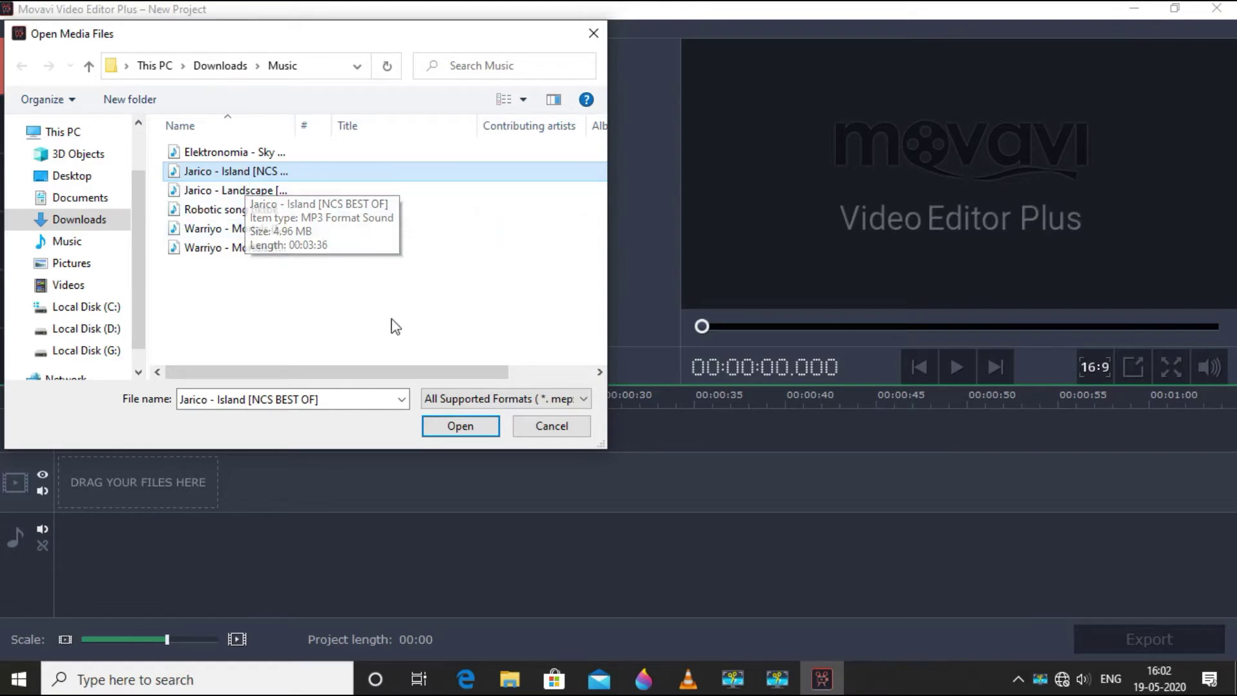
pyautogui.click(236, 211)
pyautogui.click(241, 192)
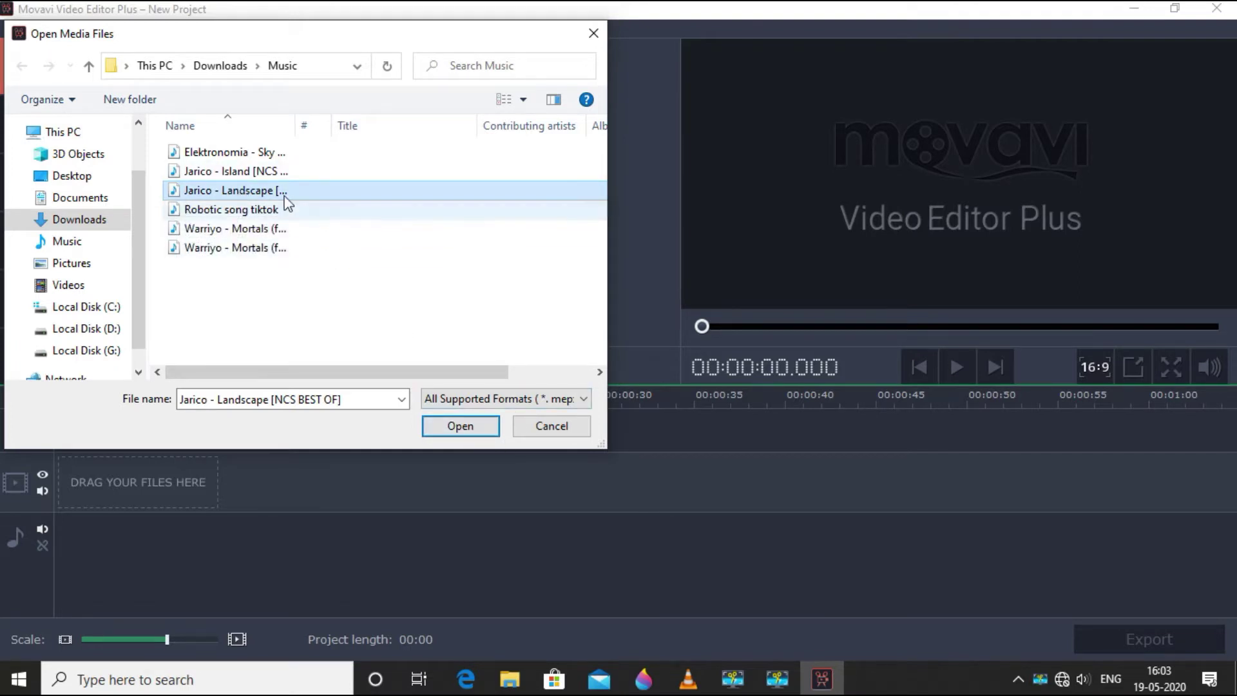
pyautogui.click(271, 173)
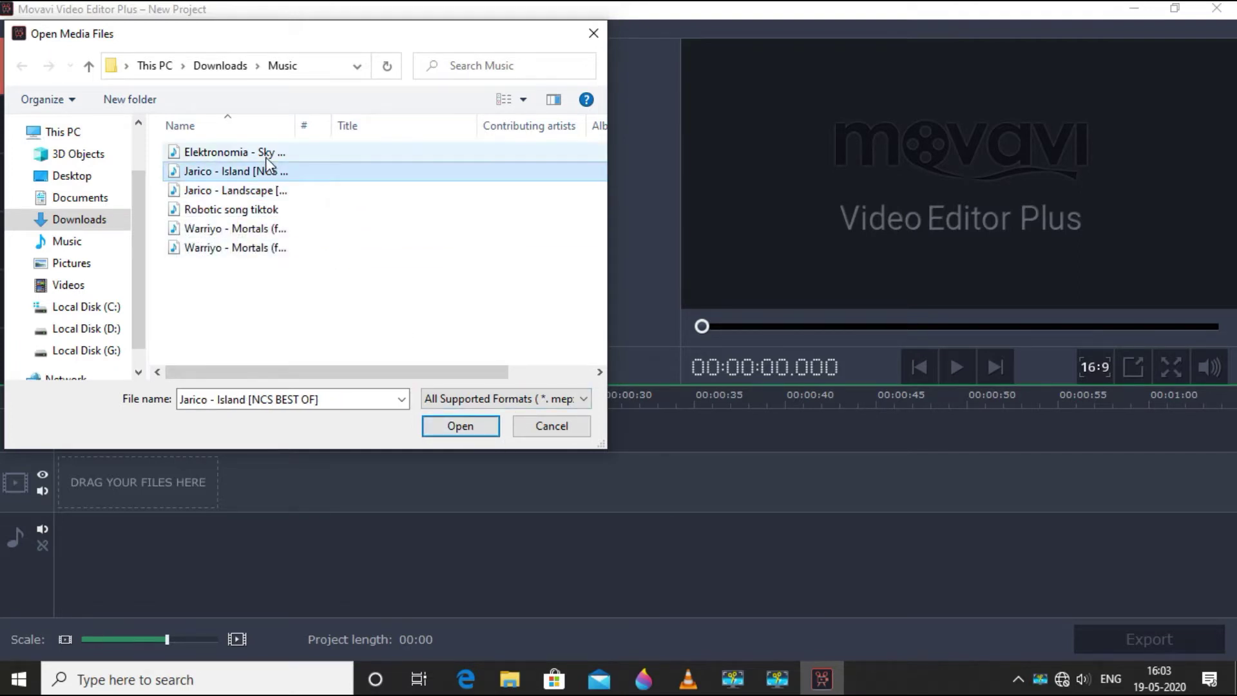
pyautogui.click(266, 154)
pyautogui.click(472, 426)
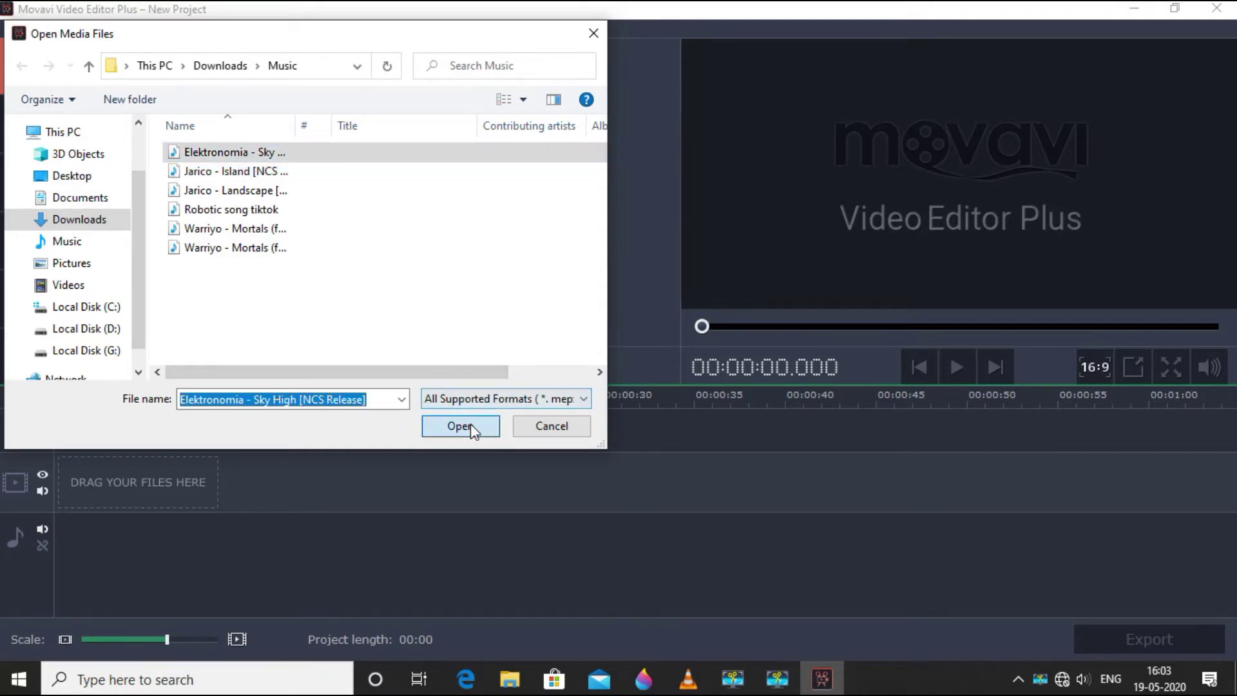
pyautogui.click(955, 371)
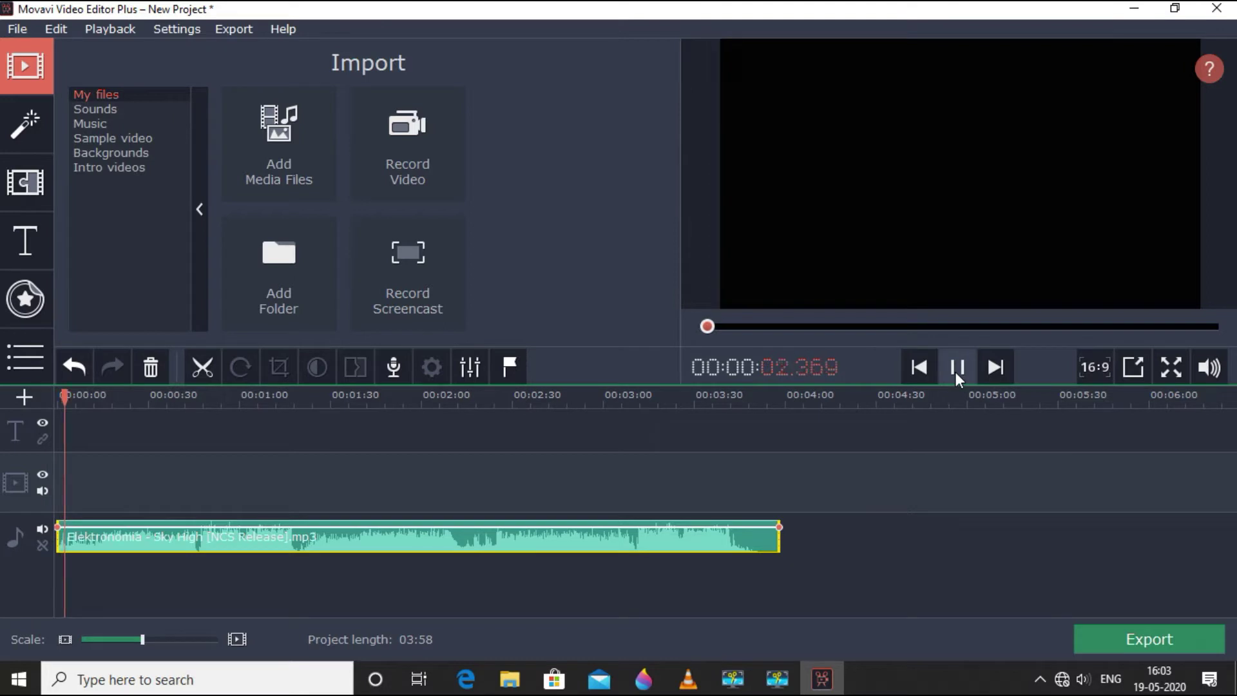
pyautogui.click(956, 371)
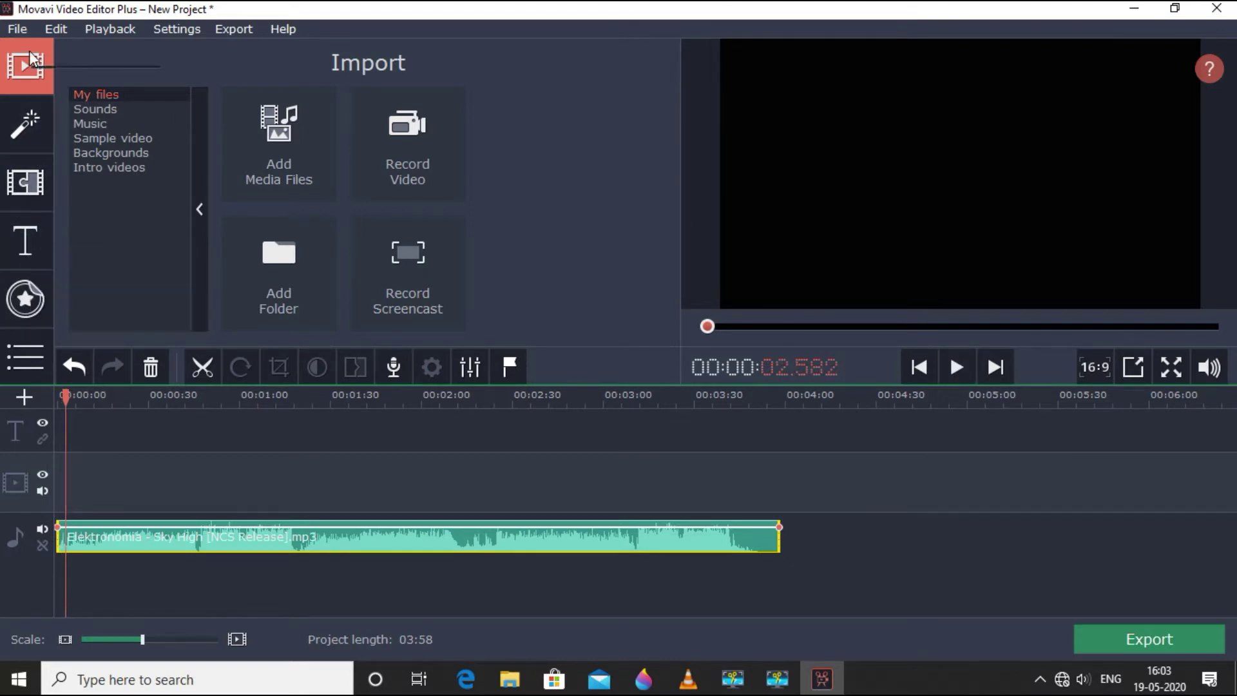
# Add the Countdown 1 sample video to the start of the video track
pyautogui.click(26, 183)
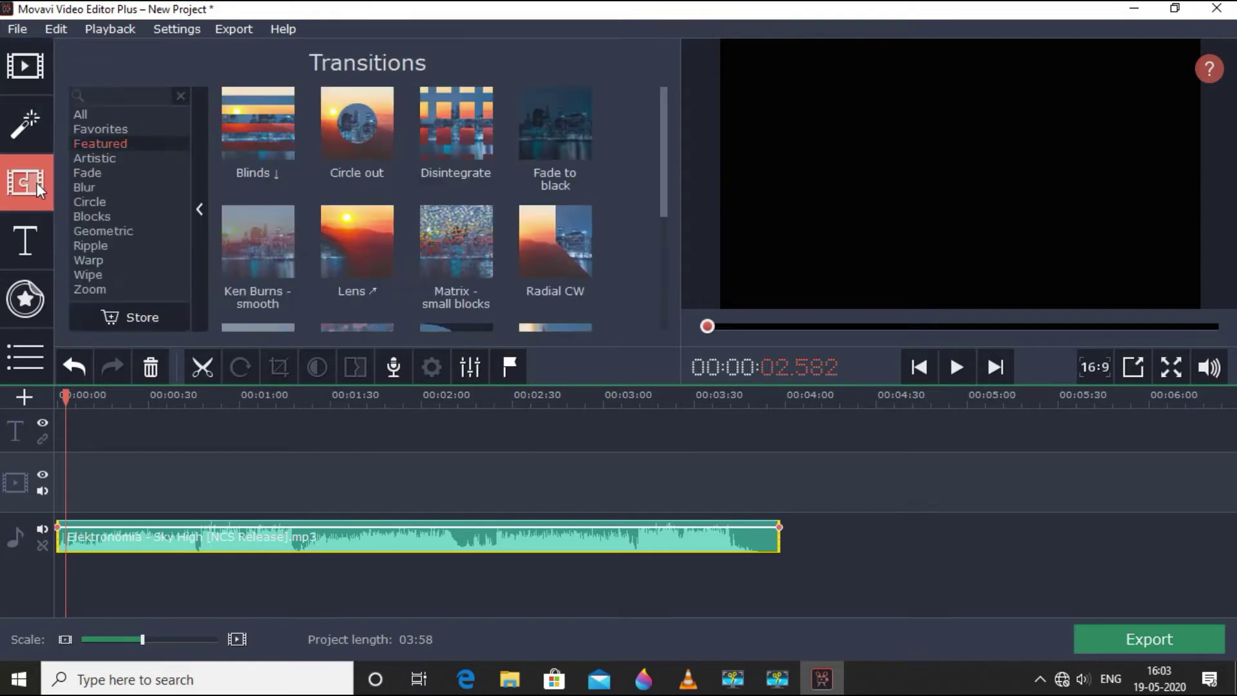
pyautogui.click(30, 125)
pyautogui.click(27, 68)
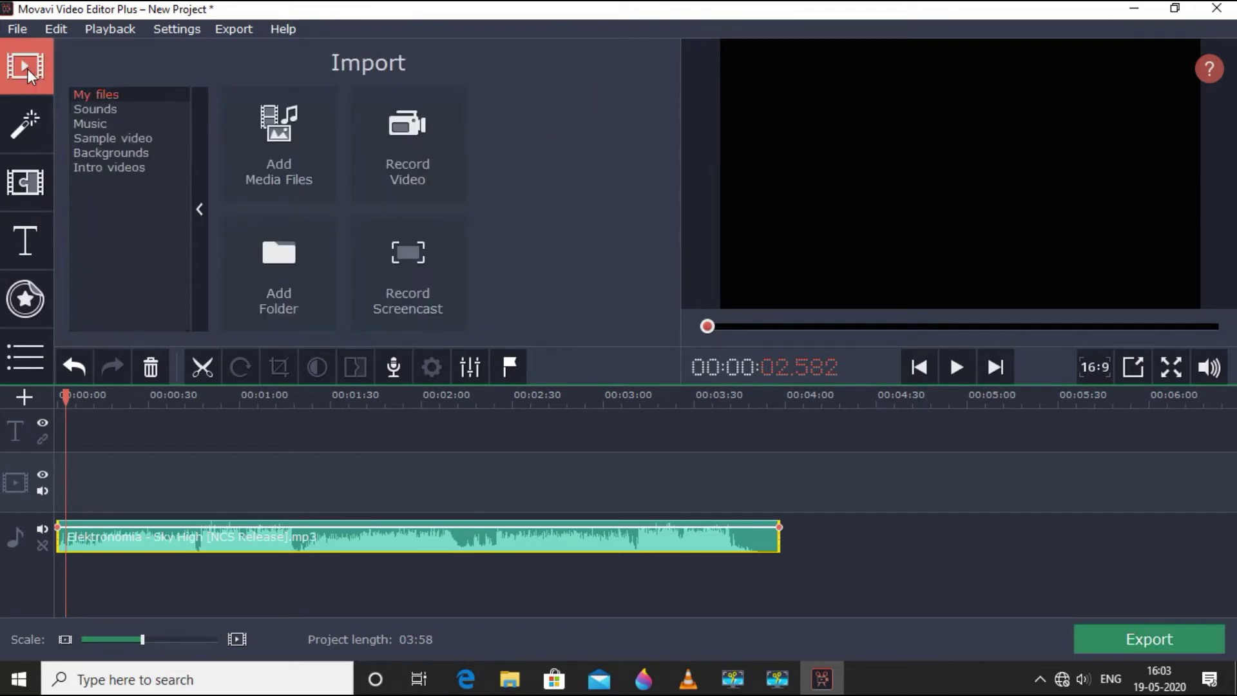
pyautogui.click(100, 167)
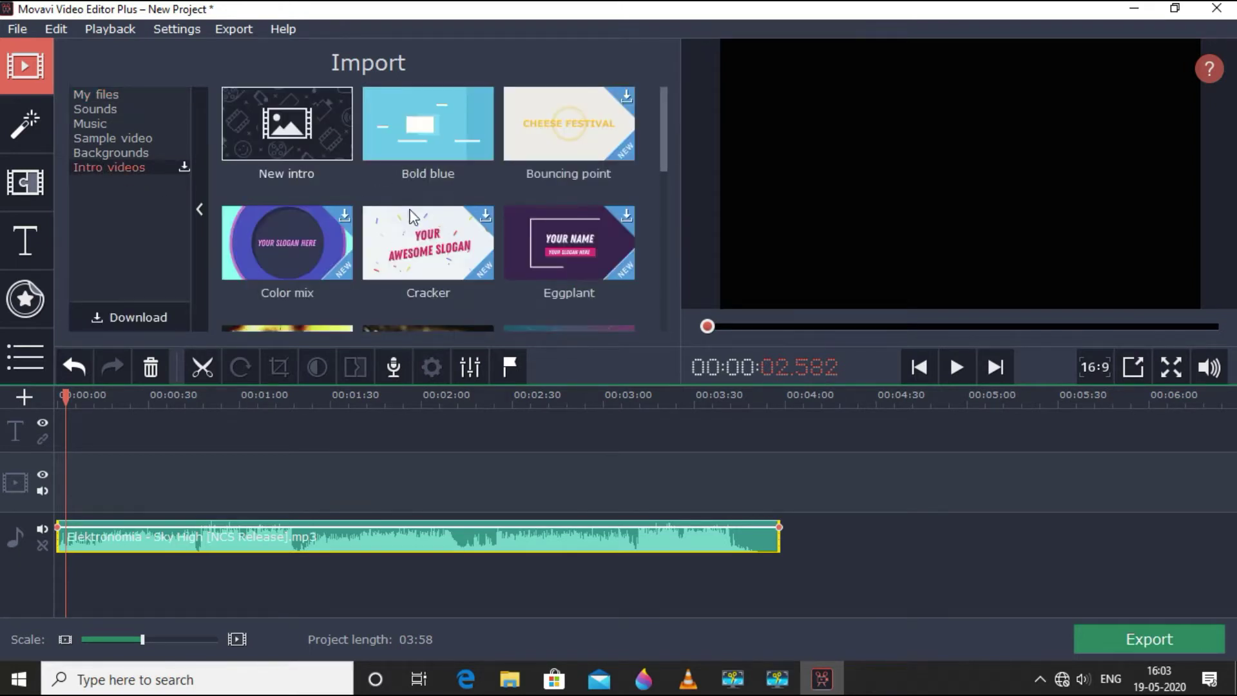
pyautogui.click(122, 138)
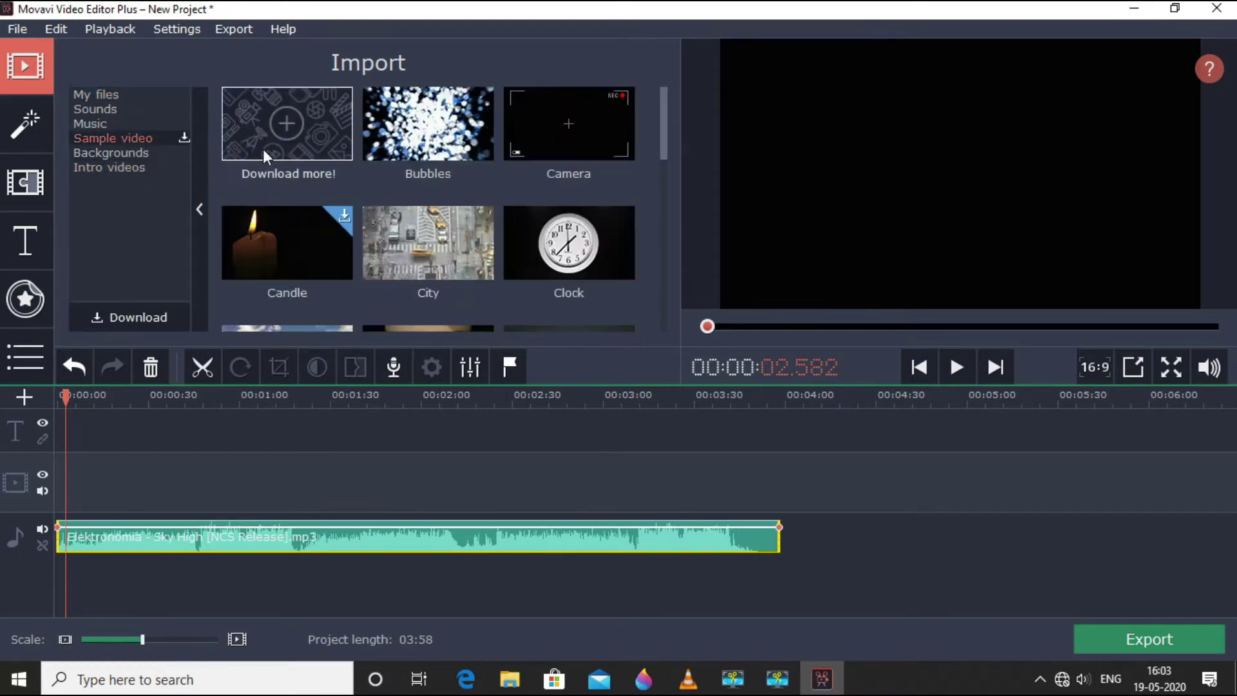
pyautogui.scroll(-2, 557, 215)
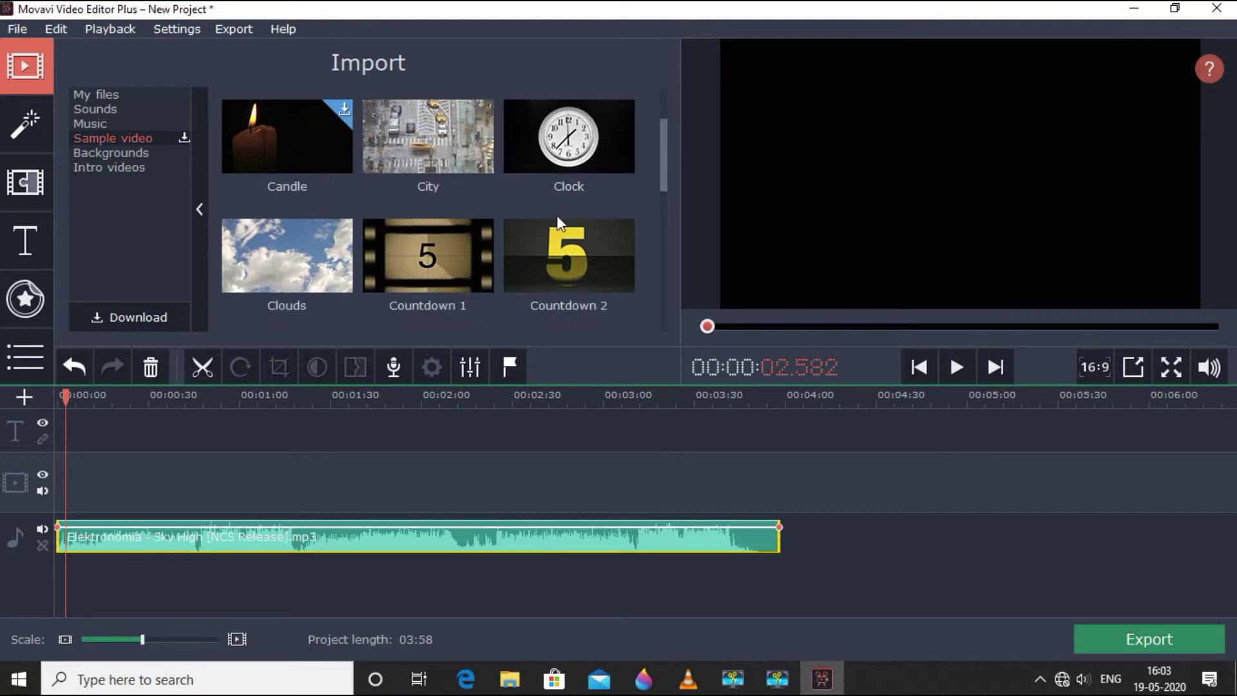
pyautogui.scroll(-1, 557, 215)
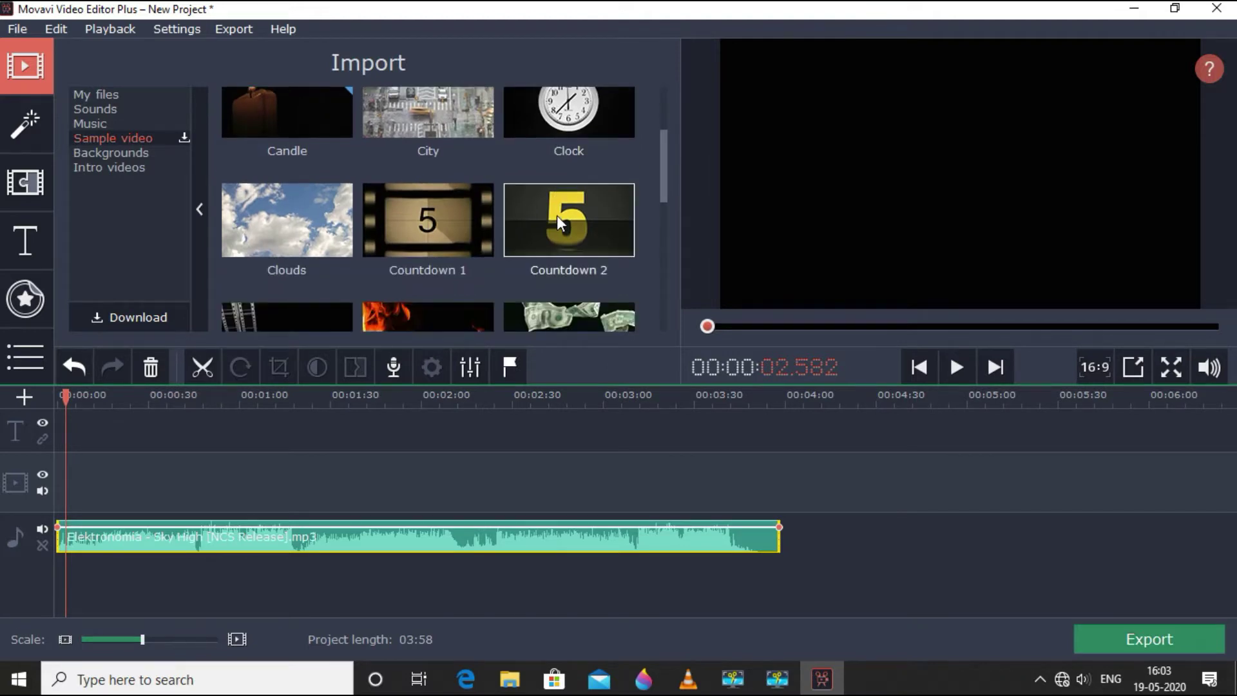
pyautogui.click(459, 235)
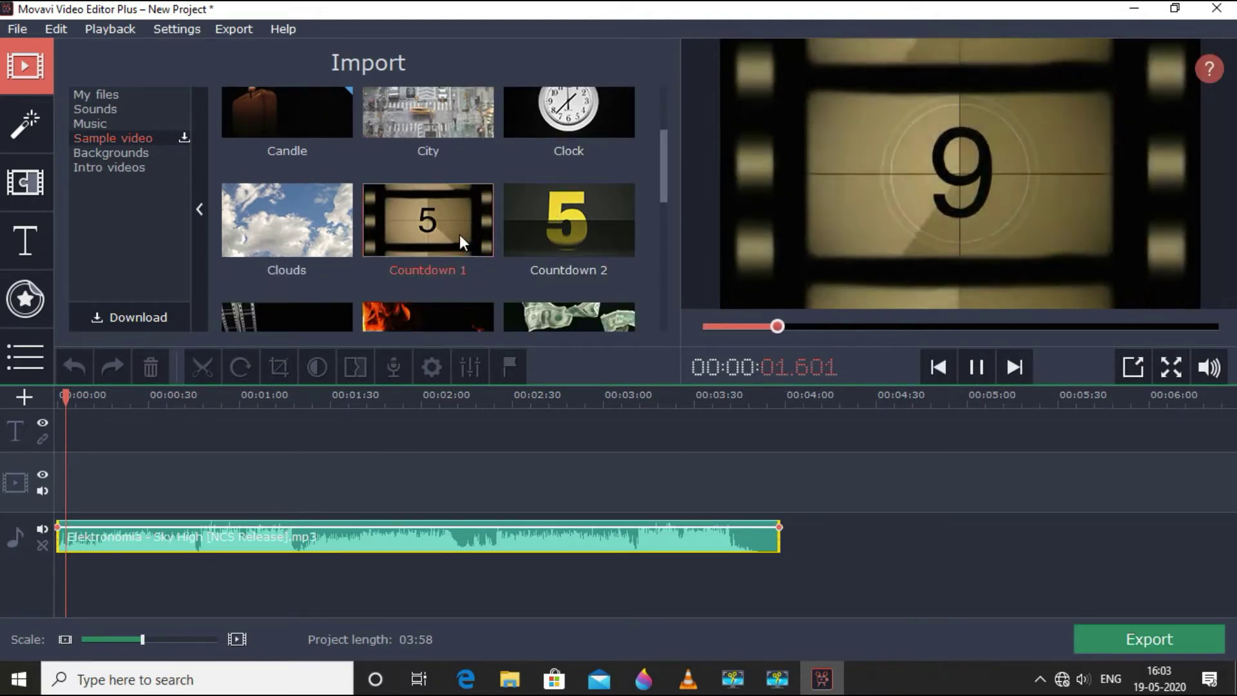
pyautogui.moveTo(459, 234); pyautogui.dragTo(55, 456)
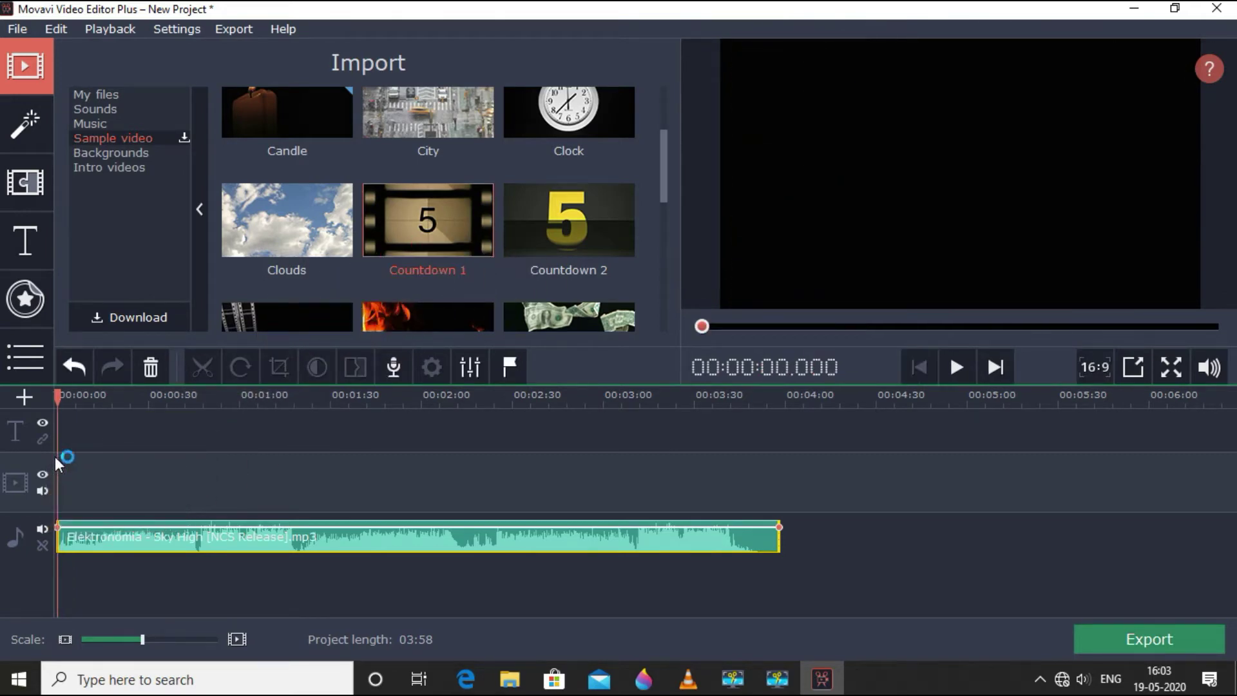
# Play the countdown clip together with the music, then return the playhead to the start of the timeline
pyautogui.click(956, 367)
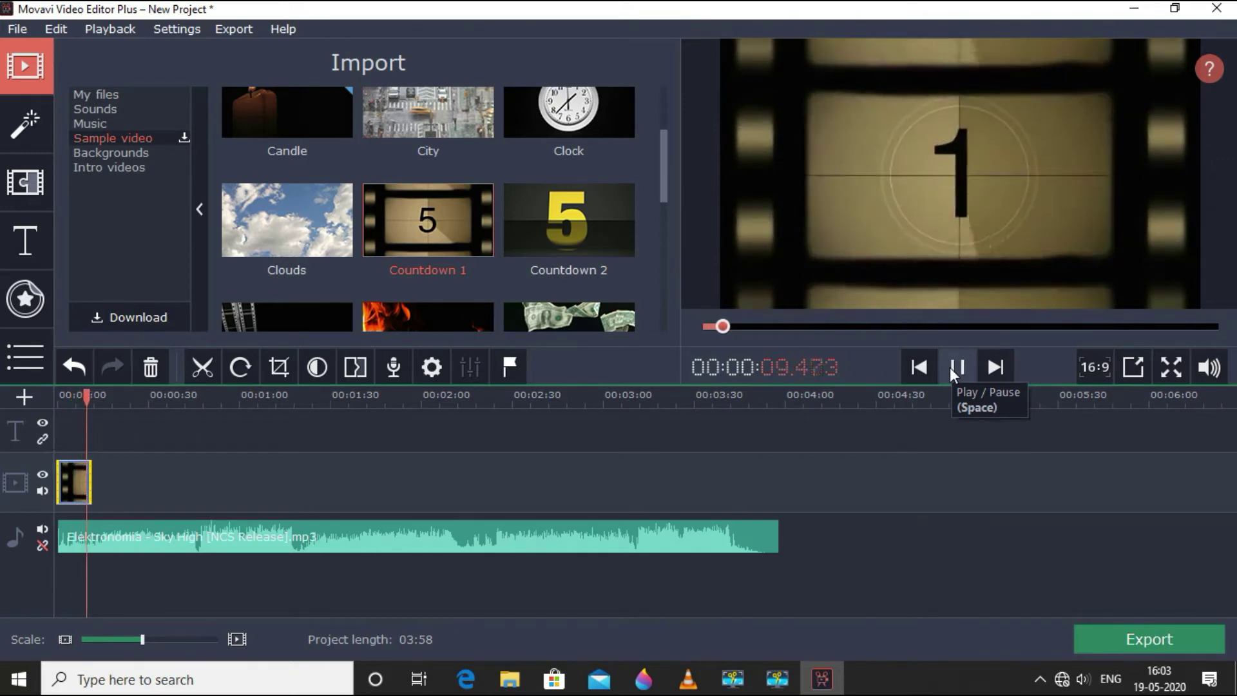
pyautogui.click(956, 367)
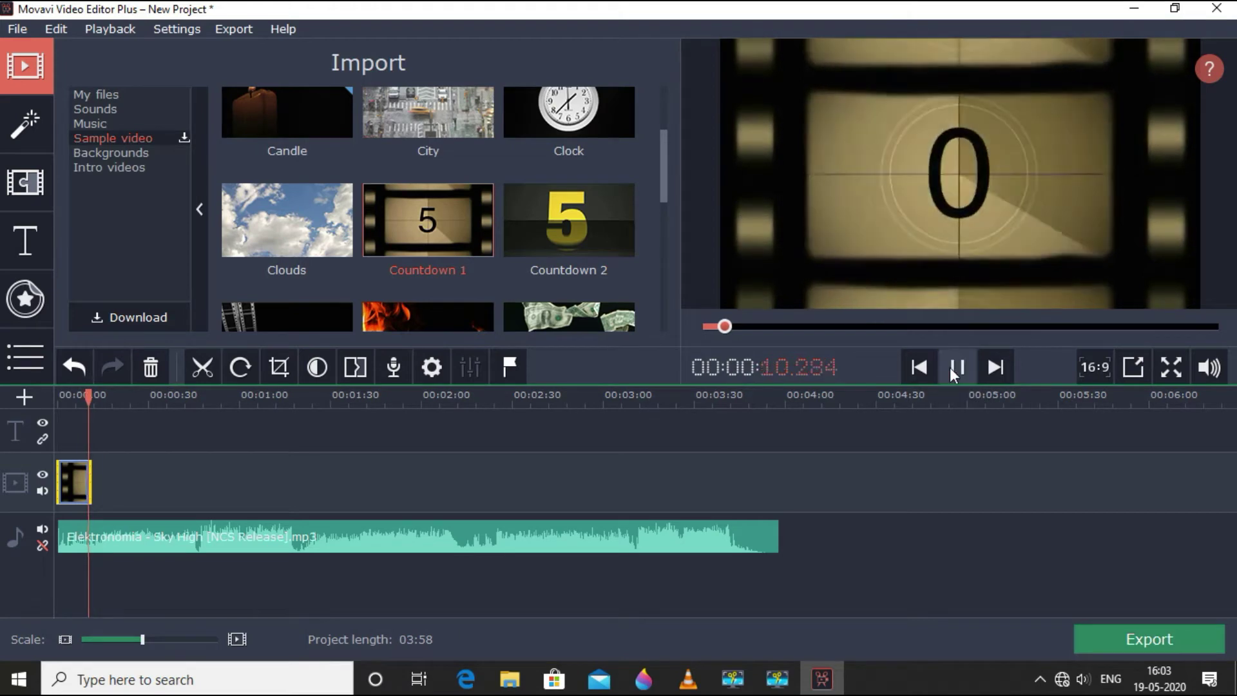
pyautogui.click(956, 367)
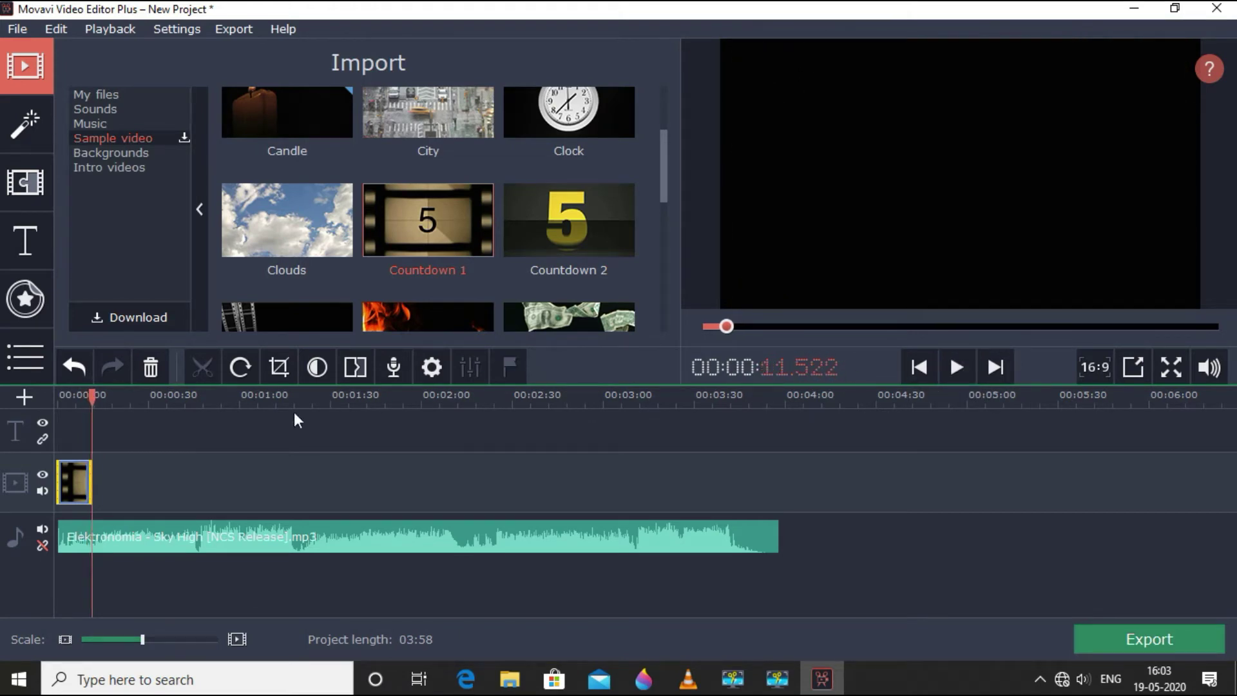
pyautogui.moveTo(92, 397); pyautogui.dragTo(57, 394)
# Insert the Studio title at the start of the video track and play it back
pyautogui.click(44, 250)
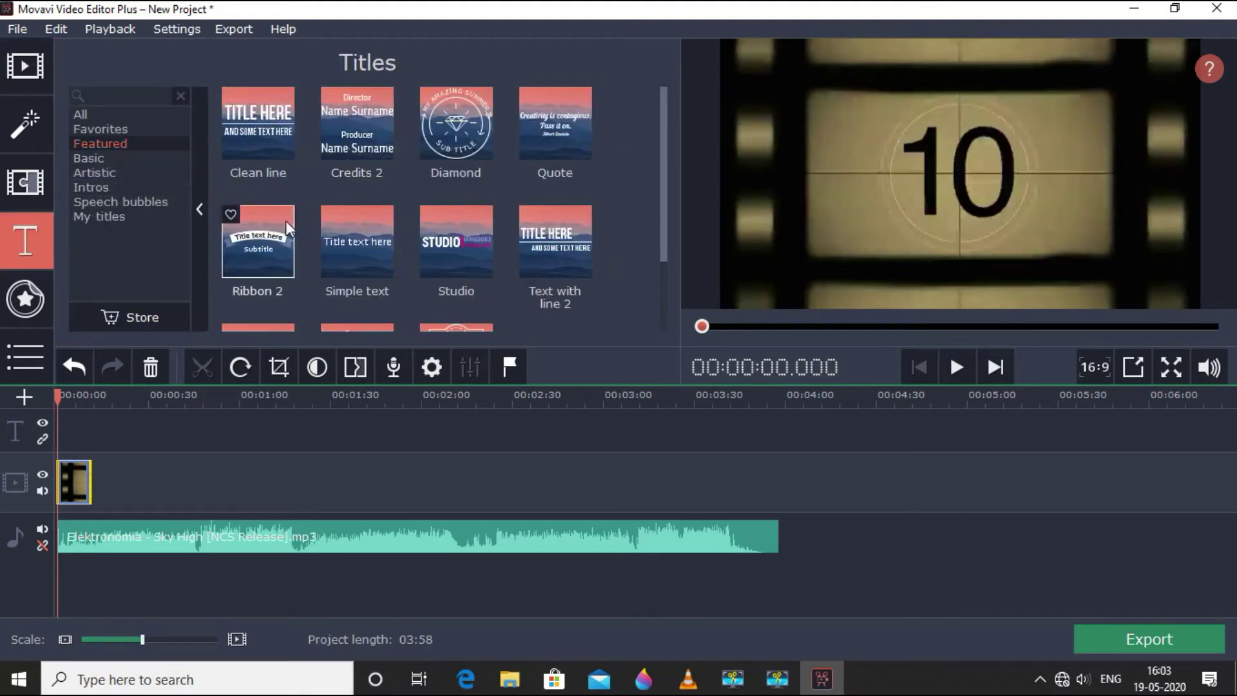
pyautogui.click(367, 237)
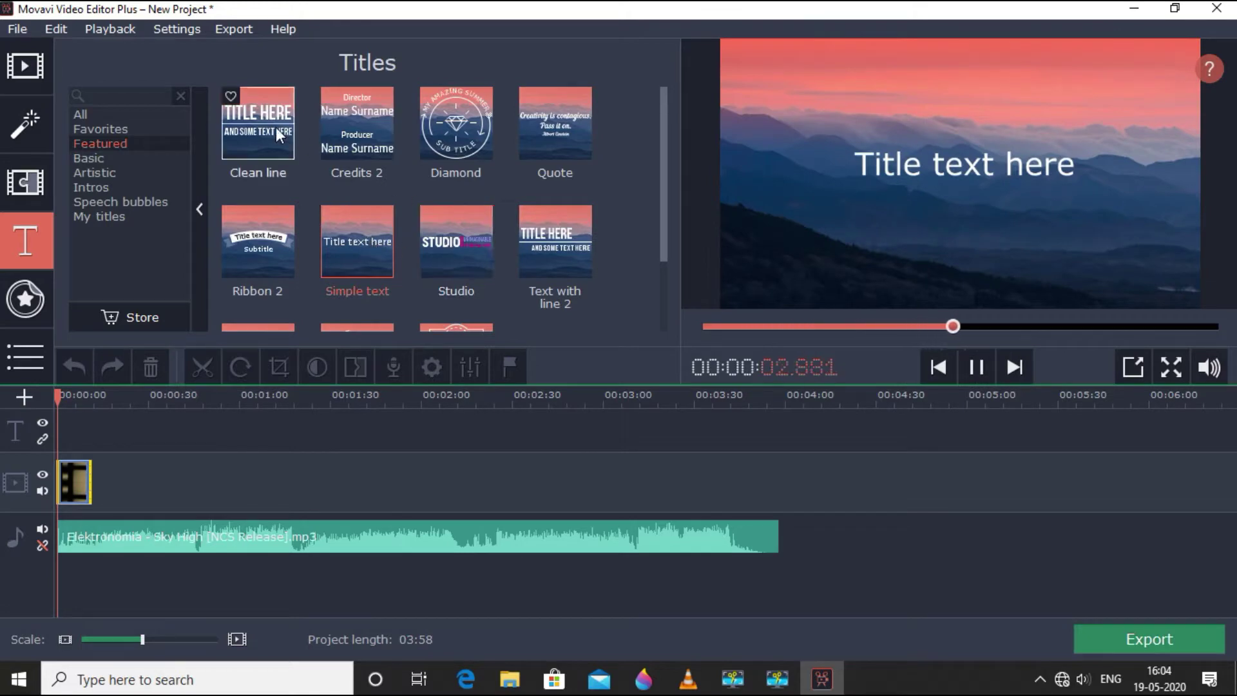
pyautogui.scroll(-1, 426, 161)
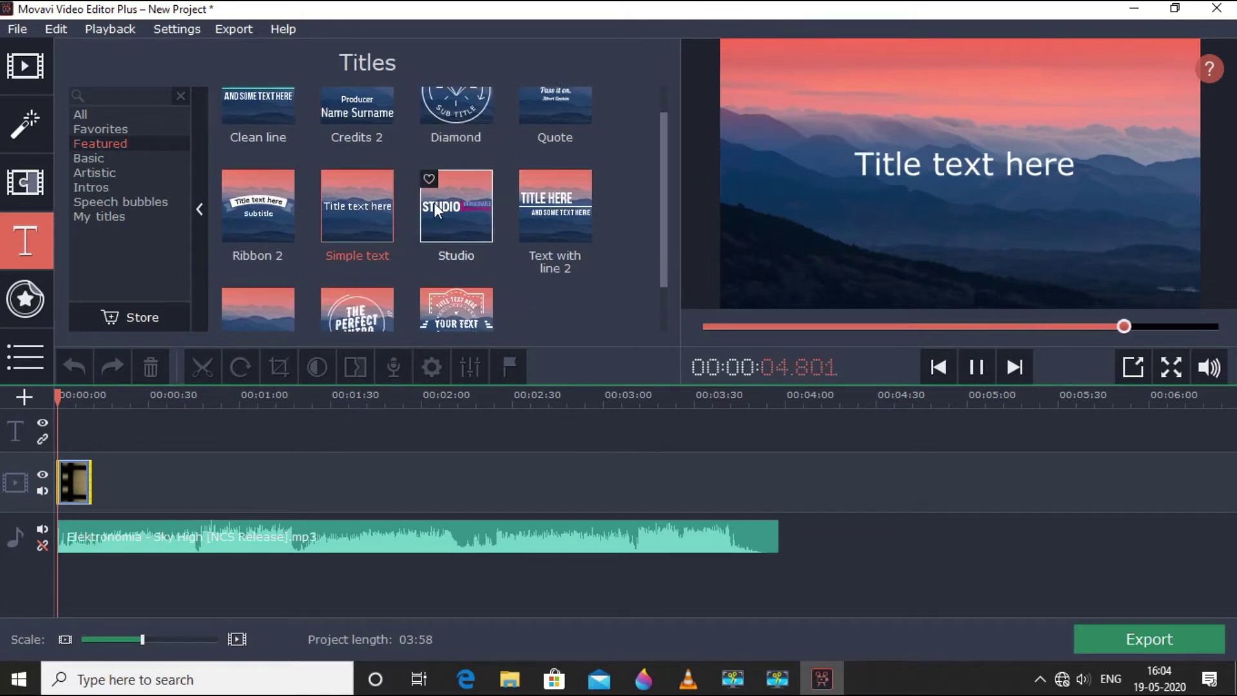
pyautogui.click(454, 211)
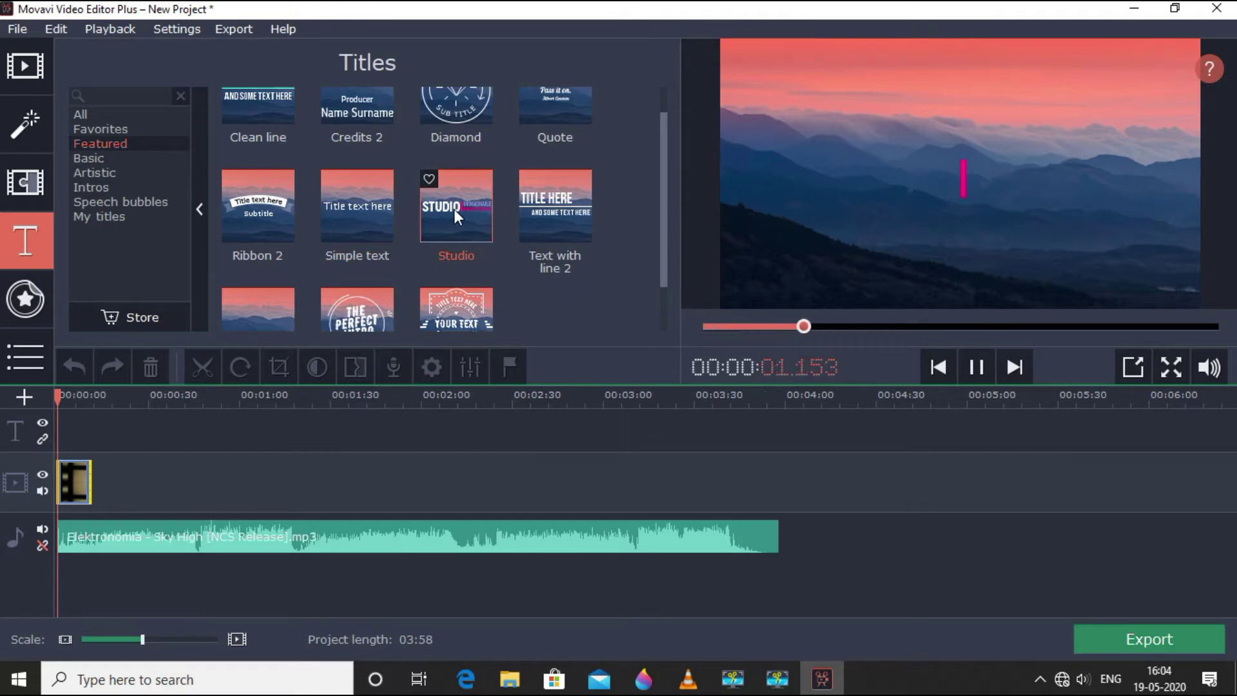
pyautogui.moveTo(485, 200); pyautogui.dragTo(57, 388)
pyautogui.moveTo(452, 196); pyautogui.dragTo(54, 512)
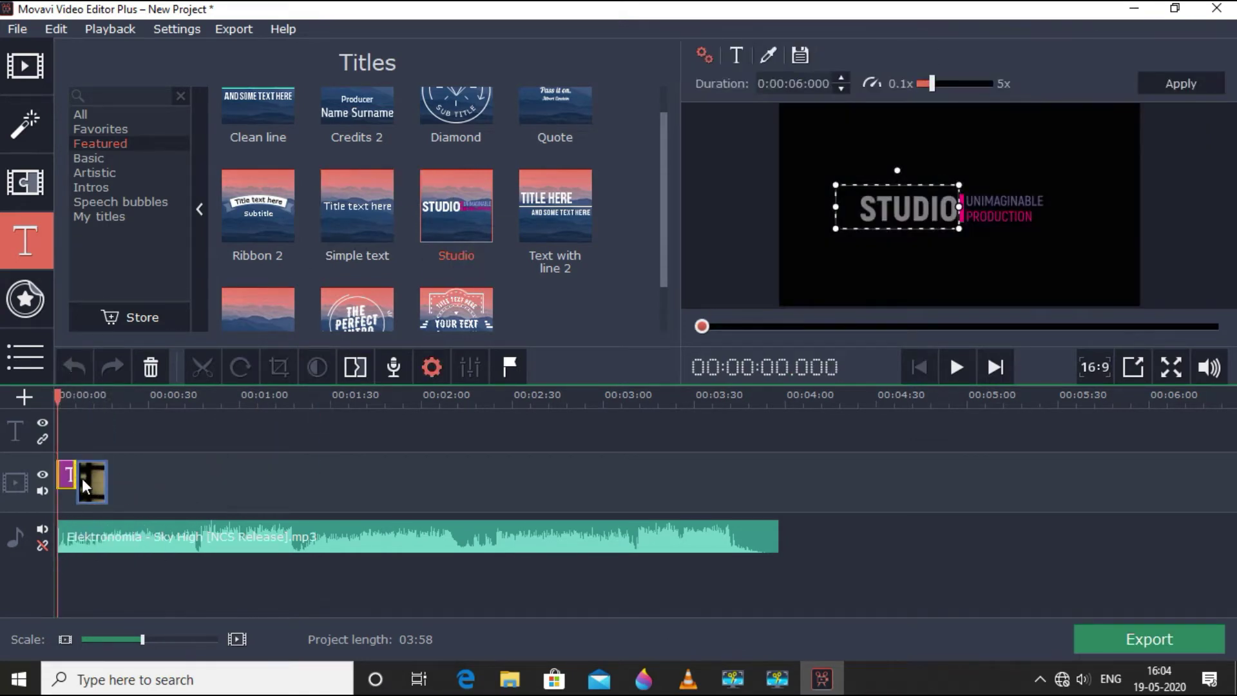
pyautogui.click(956, 367)
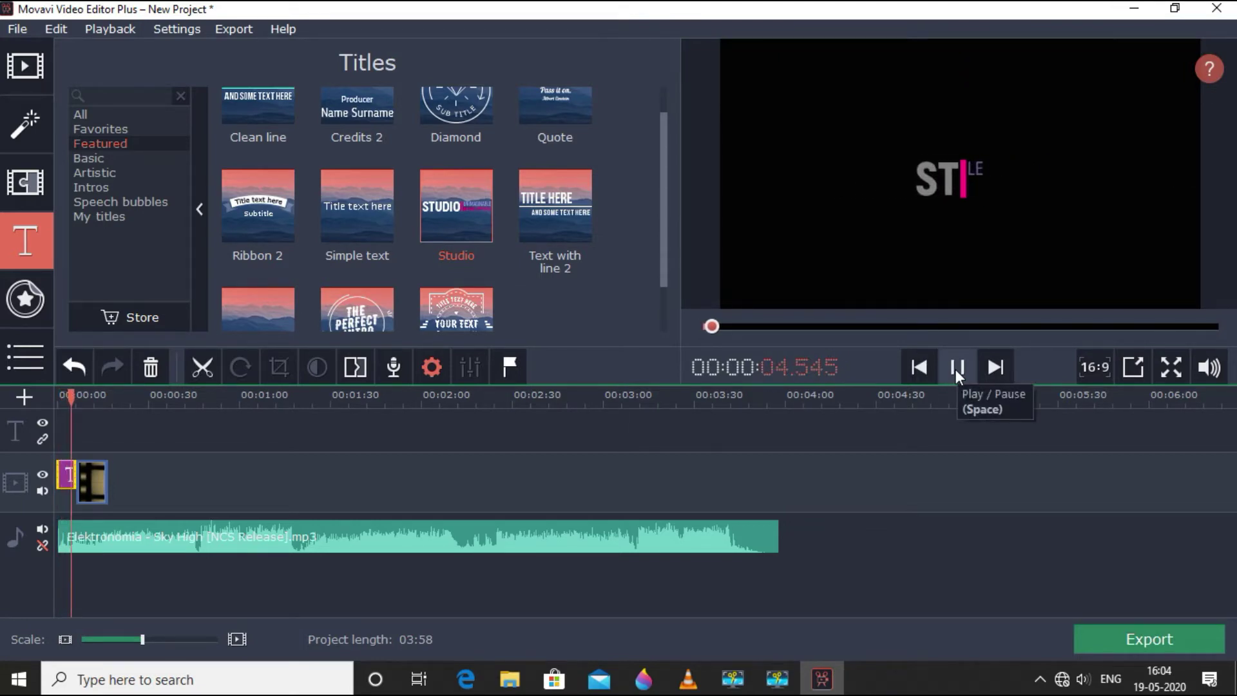
pyautogui.click(955, 369)
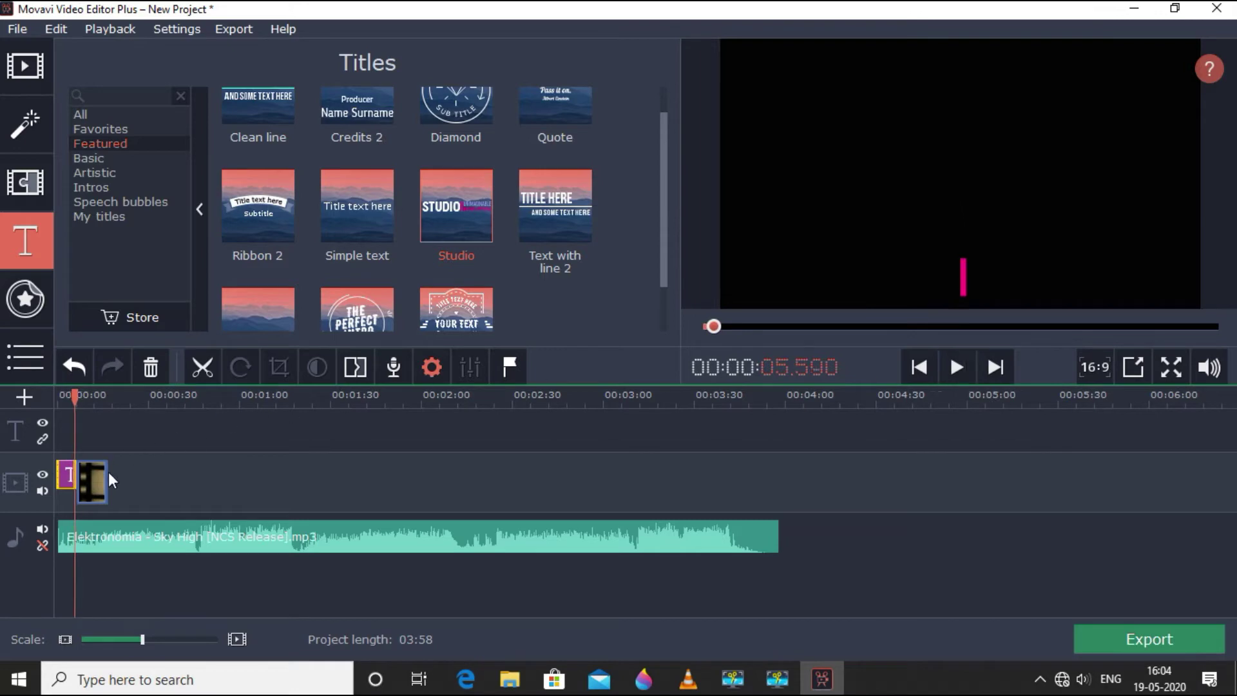
# Move the countdown clip to the overlay track above the Studio title, lengthen the title to 13.8 seconds and preview the overlap
pyautogui.moveTo(75, 475)
pyautogui.mouseDown()
pyautogui.moveTo(98, 476)
pyautogui.moveTo(114, 447)
pyautogui.moveTo(66, 434)
pyautogui.moveTo(62, 458)
pyautogui.mouseUp()
pyautogui.click(951, 370)
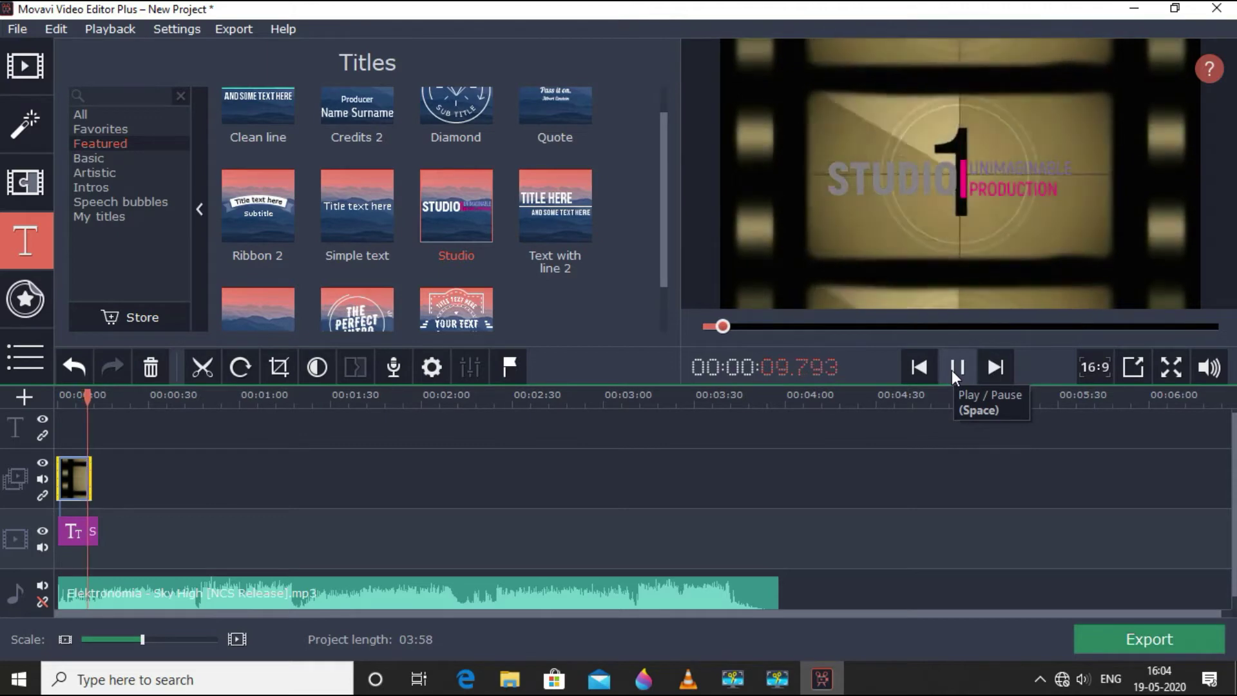
pyautogui.click(952, 371)
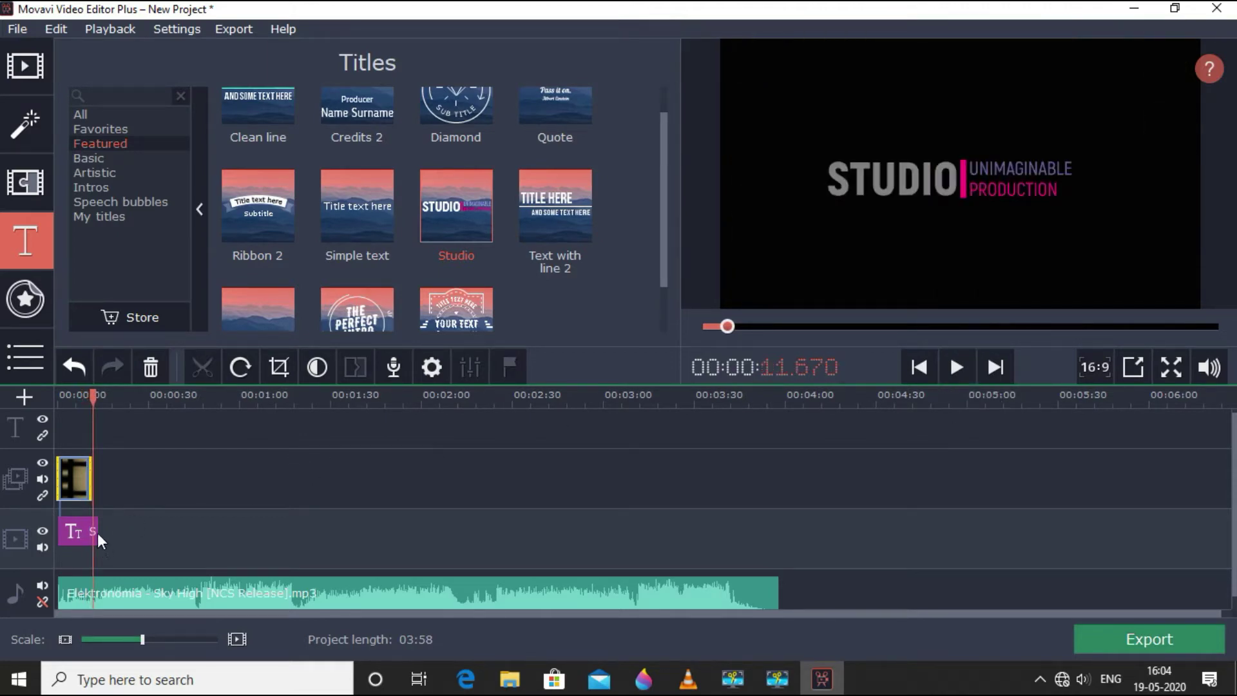
pyautogui.click(967, 368)
pyautogui.click(968, 368)
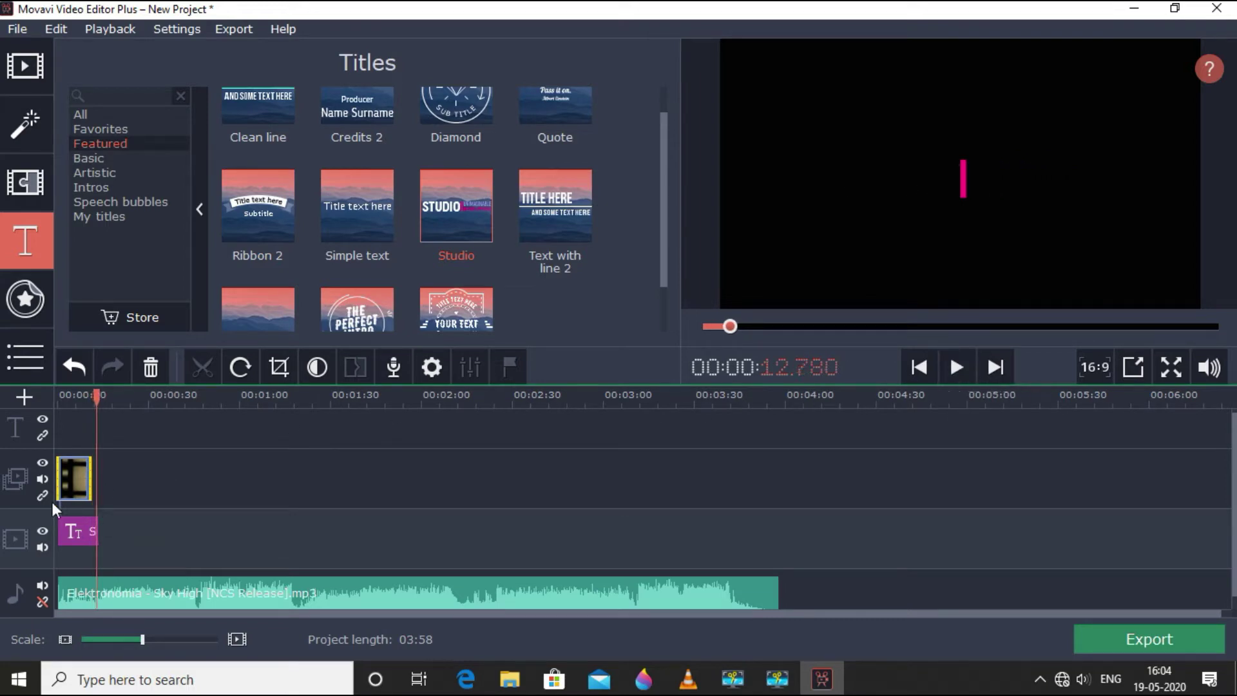
# Open the Studio title for editing, widen the STUDIO text box to the frame edge and replace its text with "TECH CITY"
pyautogui.doubleClick(70, 532)
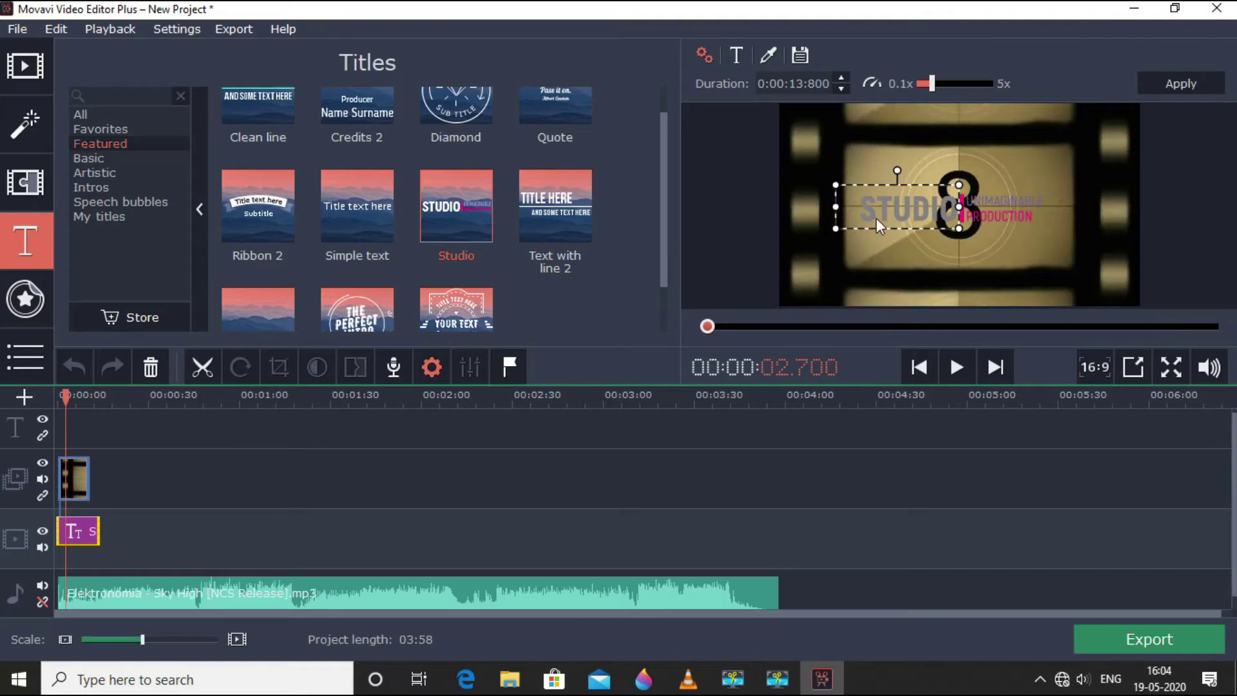
pyautogui.moveTo(840, 205); pyautogui.dragTo(784, 215)
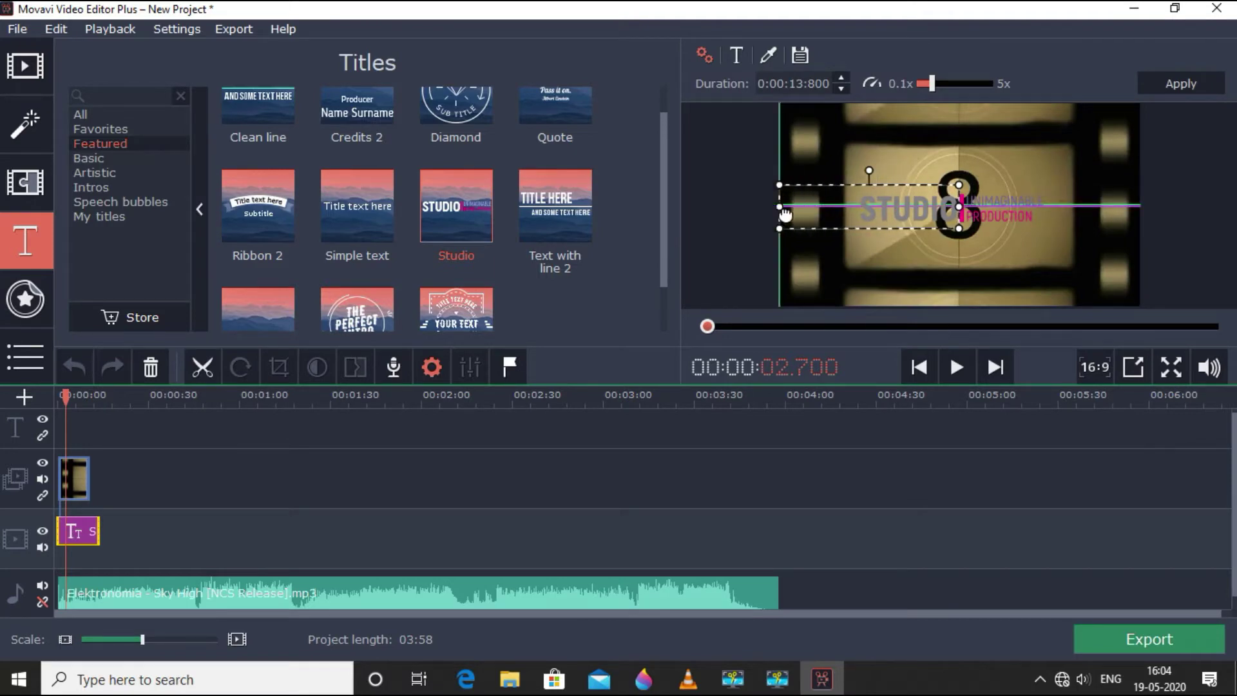
pyautogui.doubleClick(897, 214)
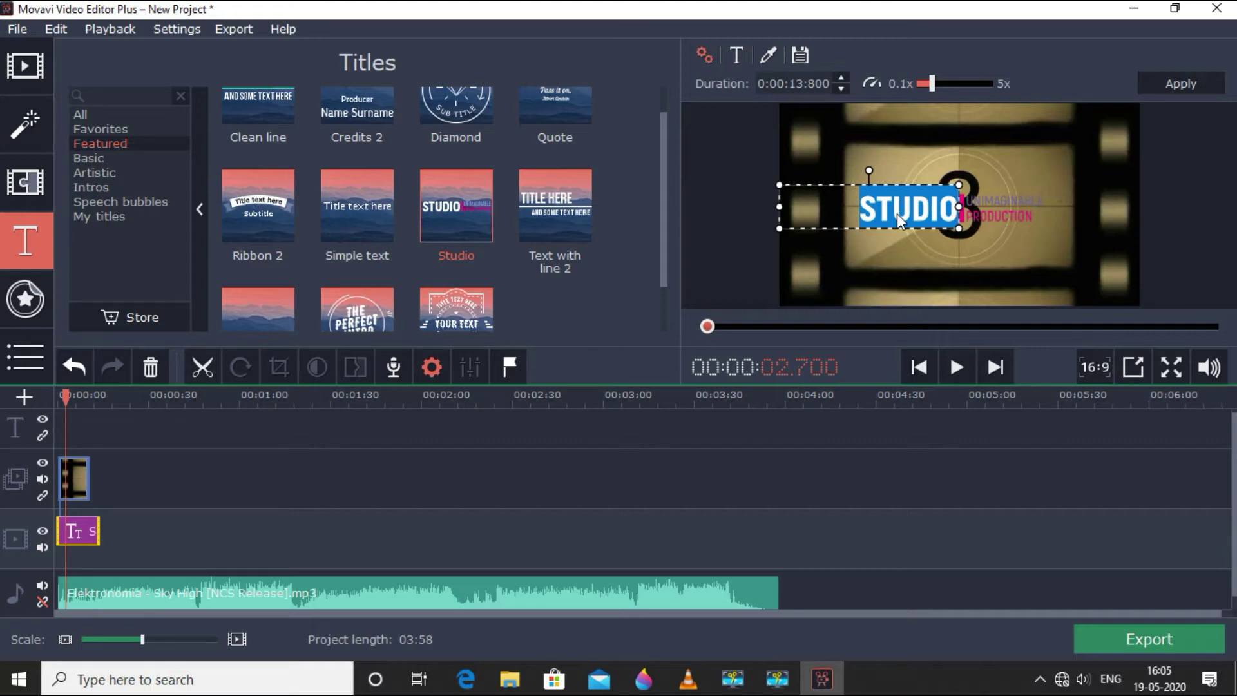
pyautogui.write('TECH')
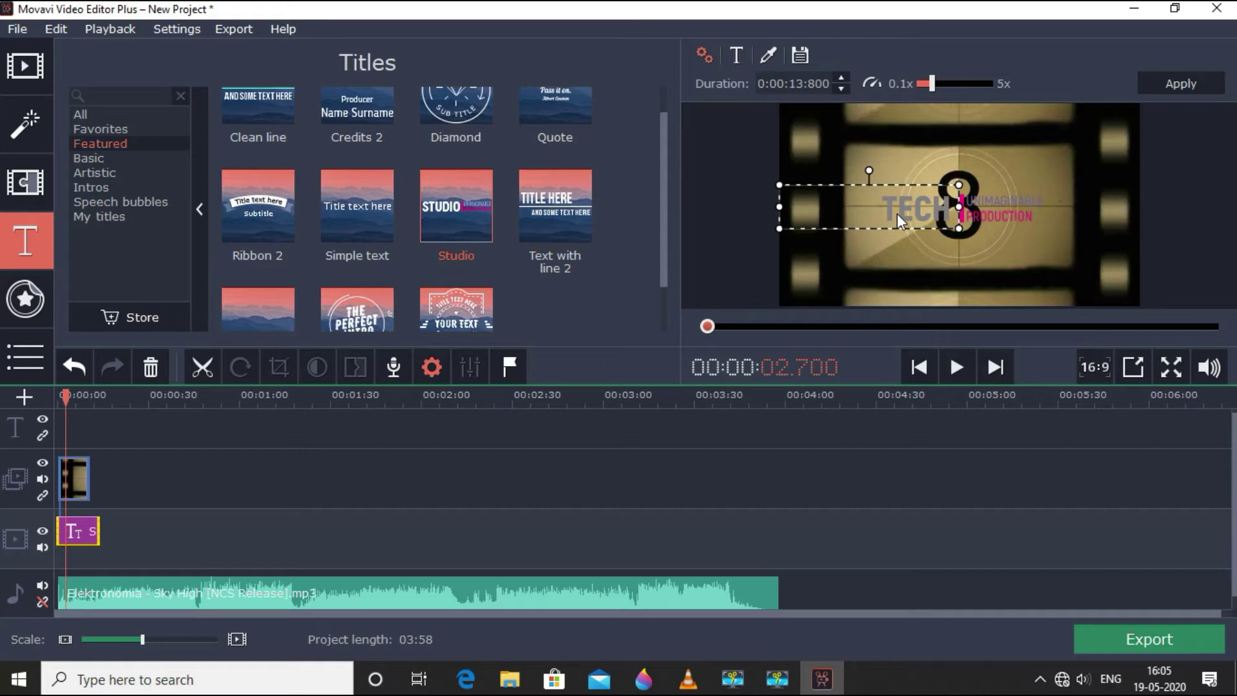
pyautogui.write(' CITY')
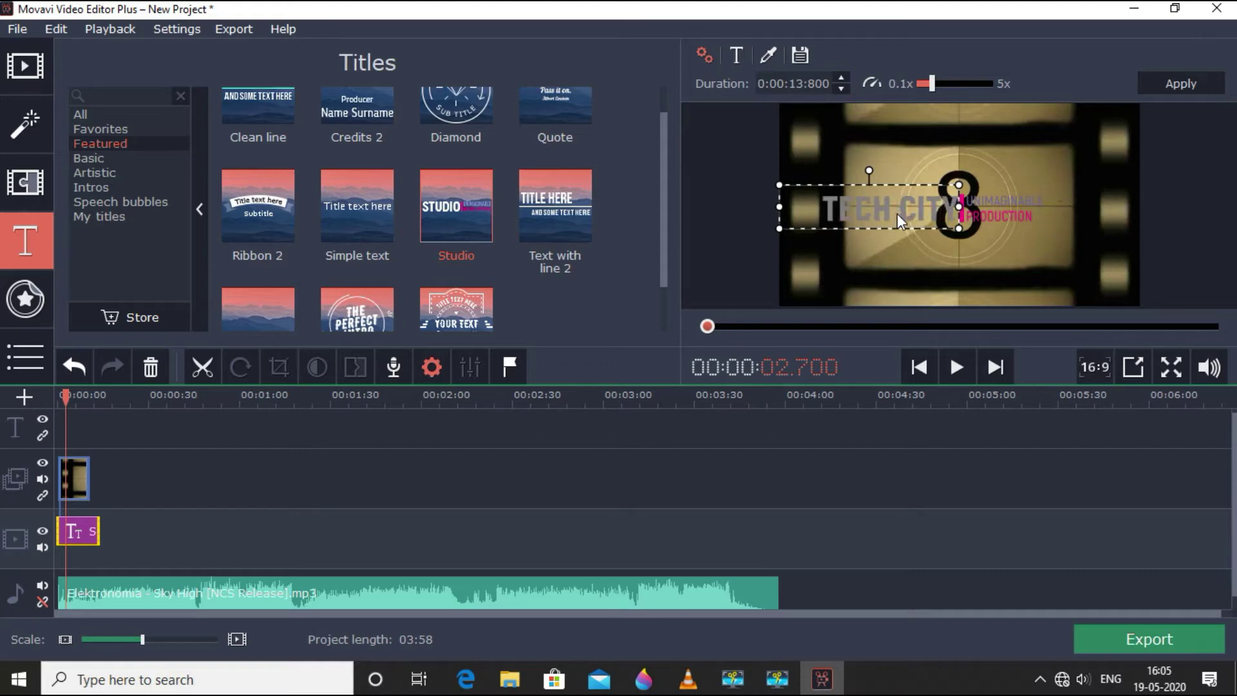
# Replace UNIMAGINABLE with "SHILLONG" and PRODUCTION with "MEGHALAYA" in the Studio title, and briefly play back the result
pyautogui.doubleClick(995, 199)
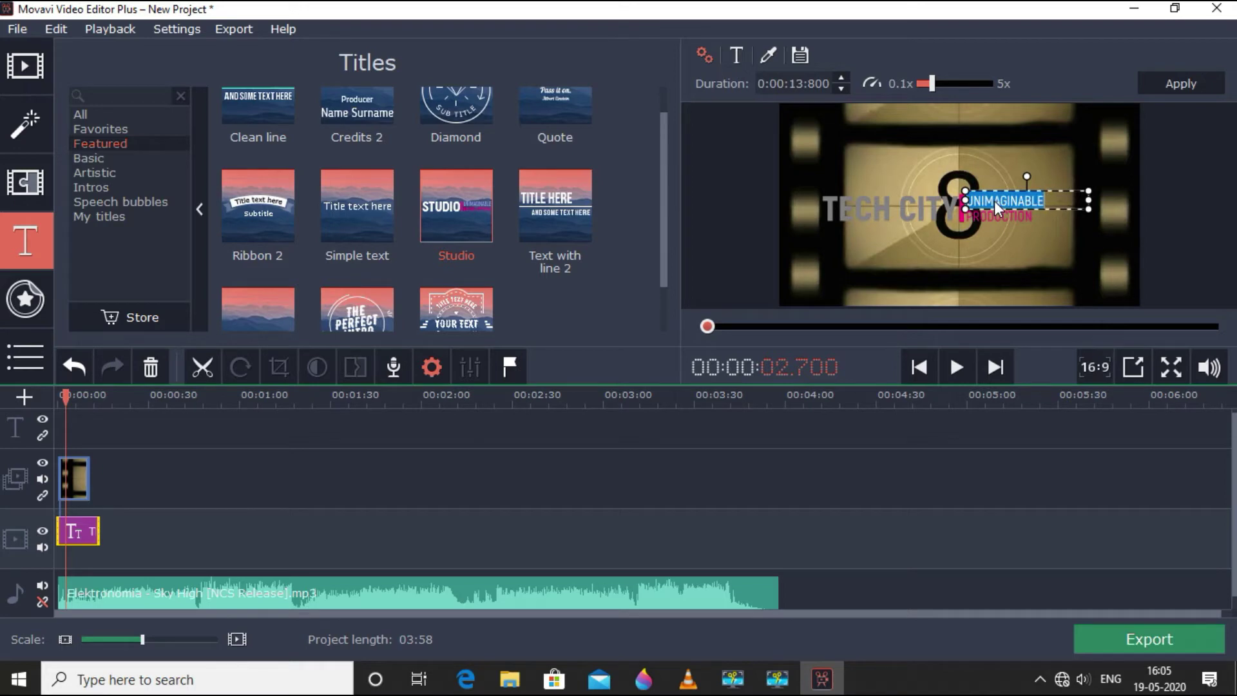
pyautogui.press('BackSpace')
pyautogui.write('SHILLONG')
pyautogui.doubleClick(1002, 215)
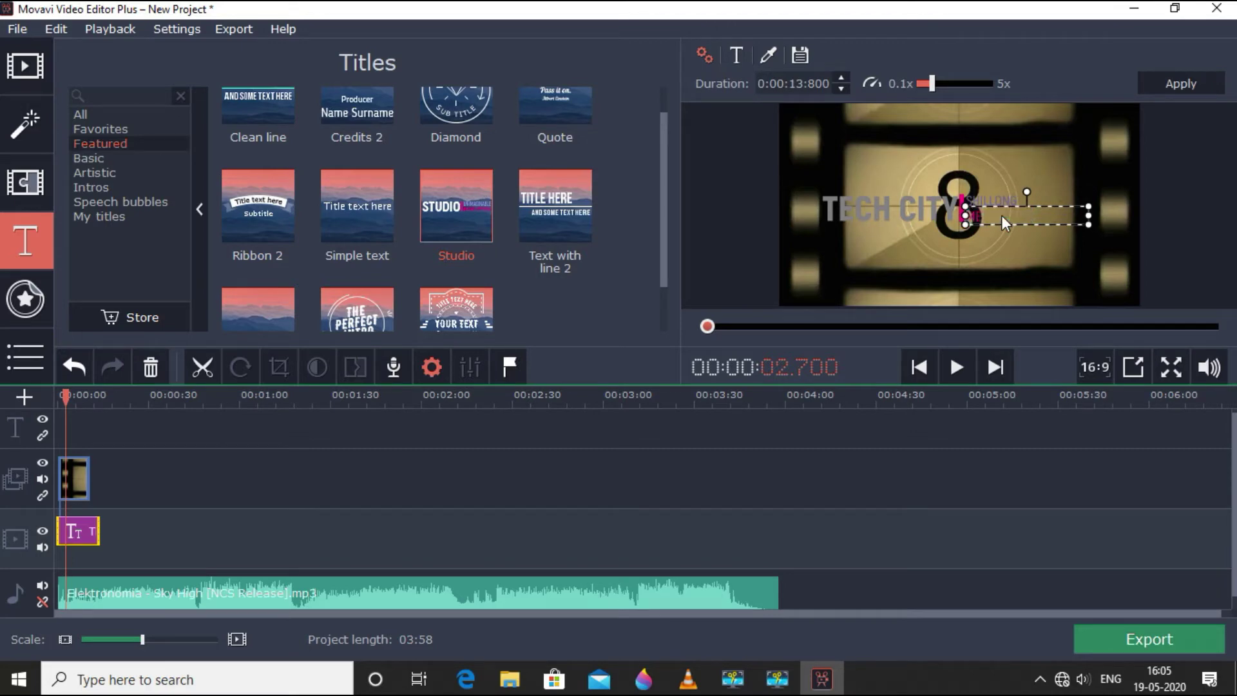
pyautogui.write('MEGHALAYA')
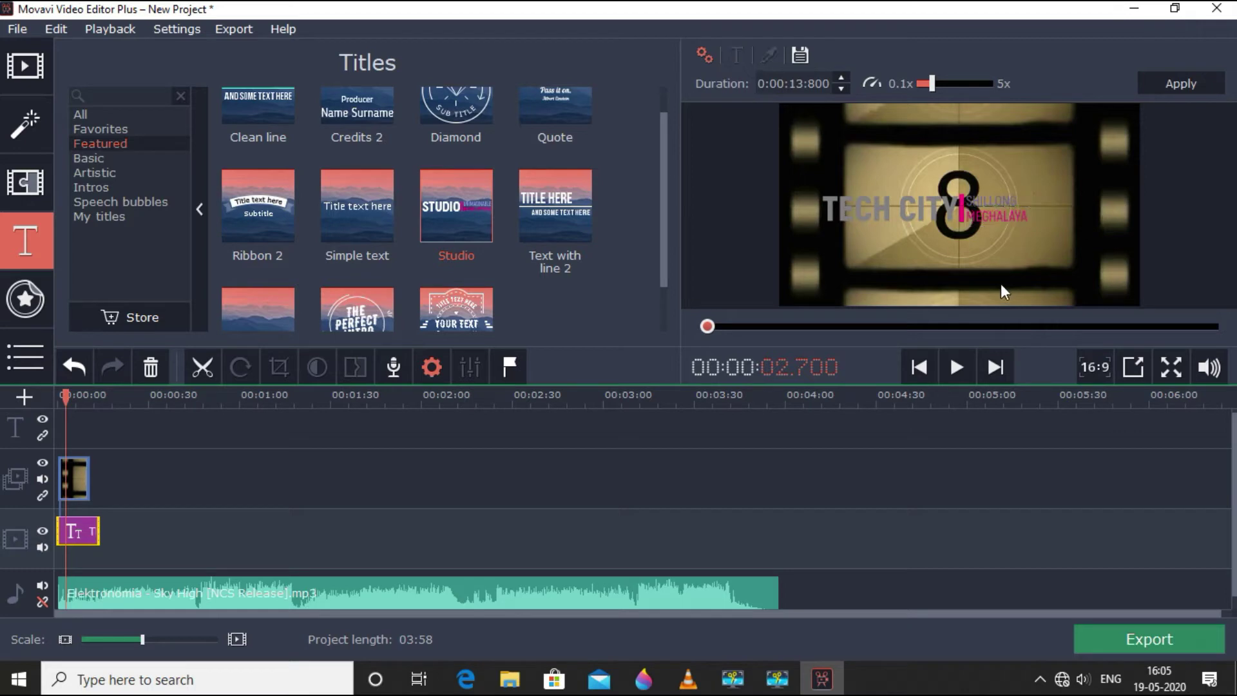
pyautogui.click(957, 367)
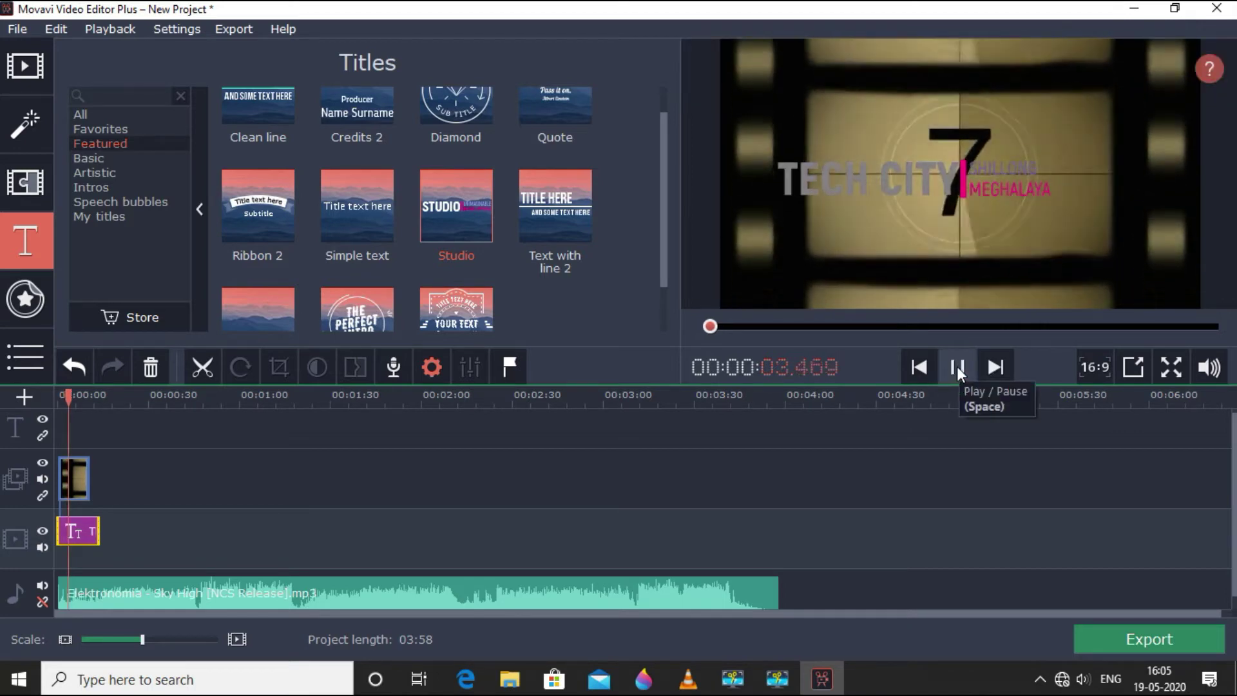
pyautogui.click(956, 366)
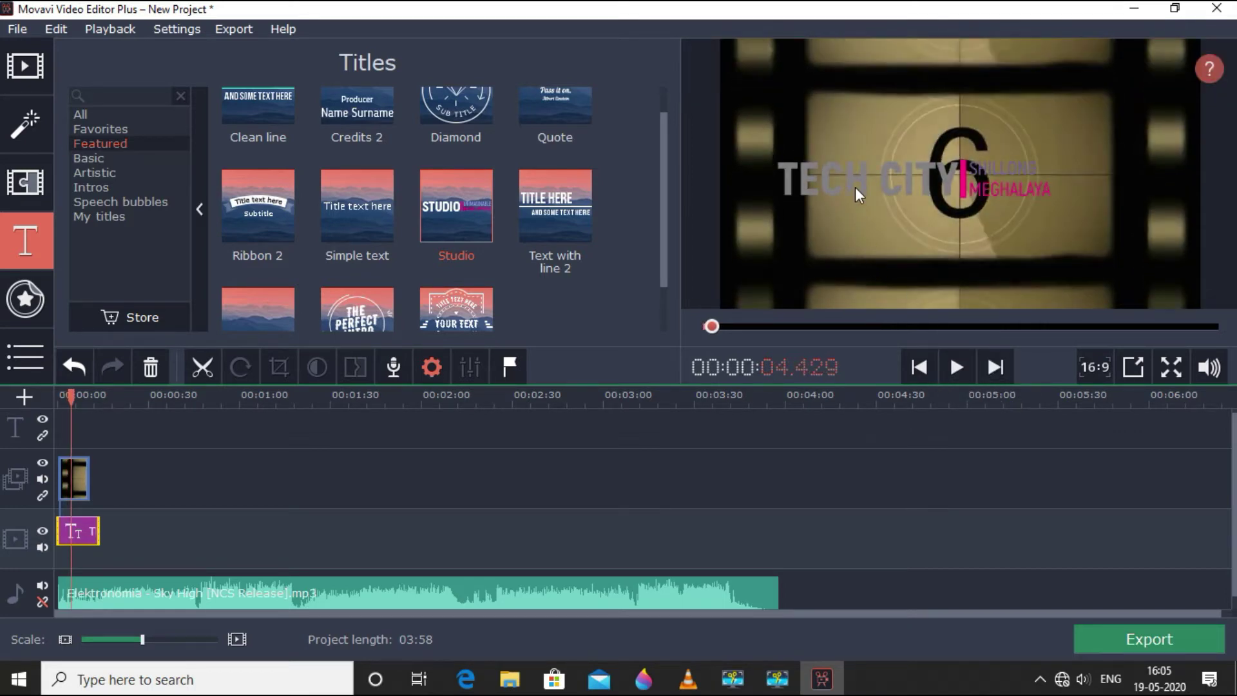
# Reopen the Studio title for editing and set the font size of the TECH CITY text to 200
pyautogui.doubleClick(84, 535)
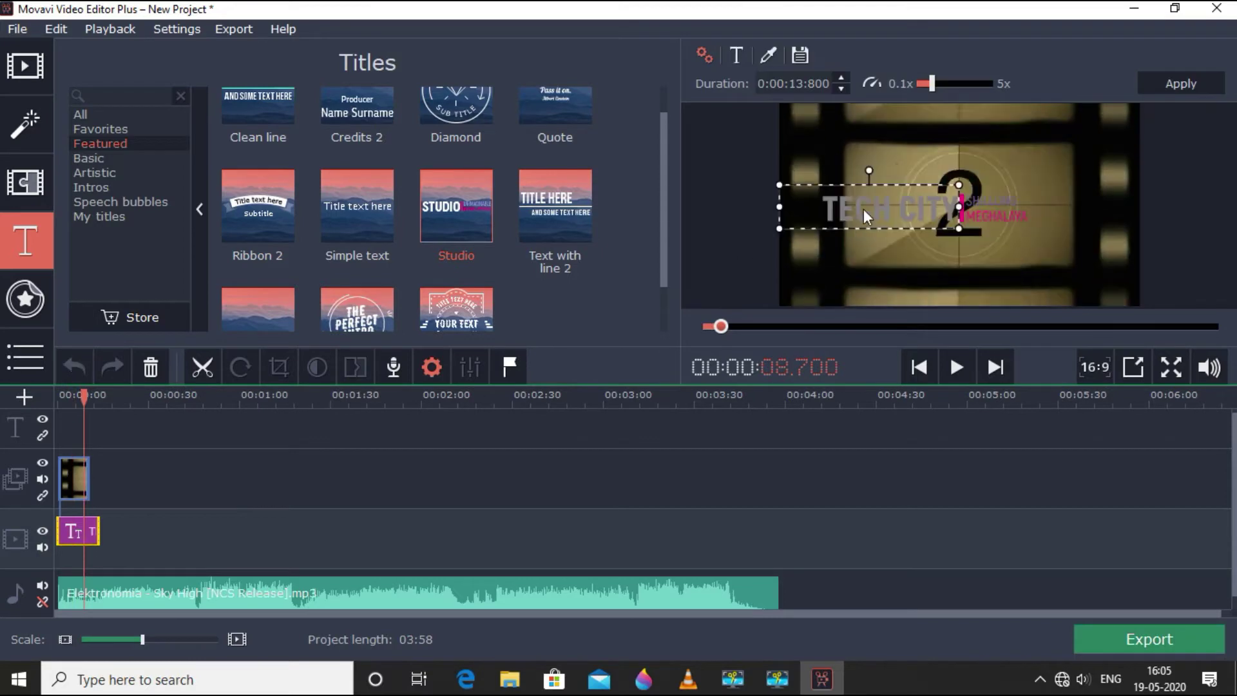
pyautogui.click(741, 54)
pyautogui.click(943, 82)
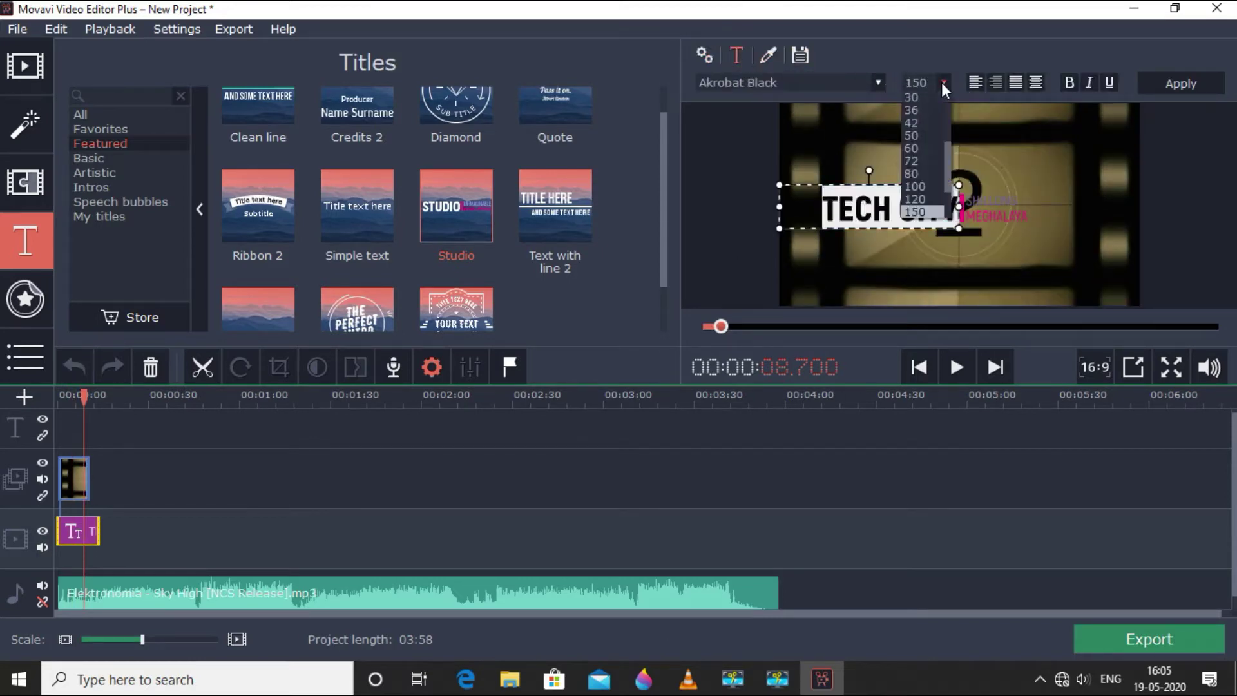
pyautogui.scroll(-2, 950, 160)
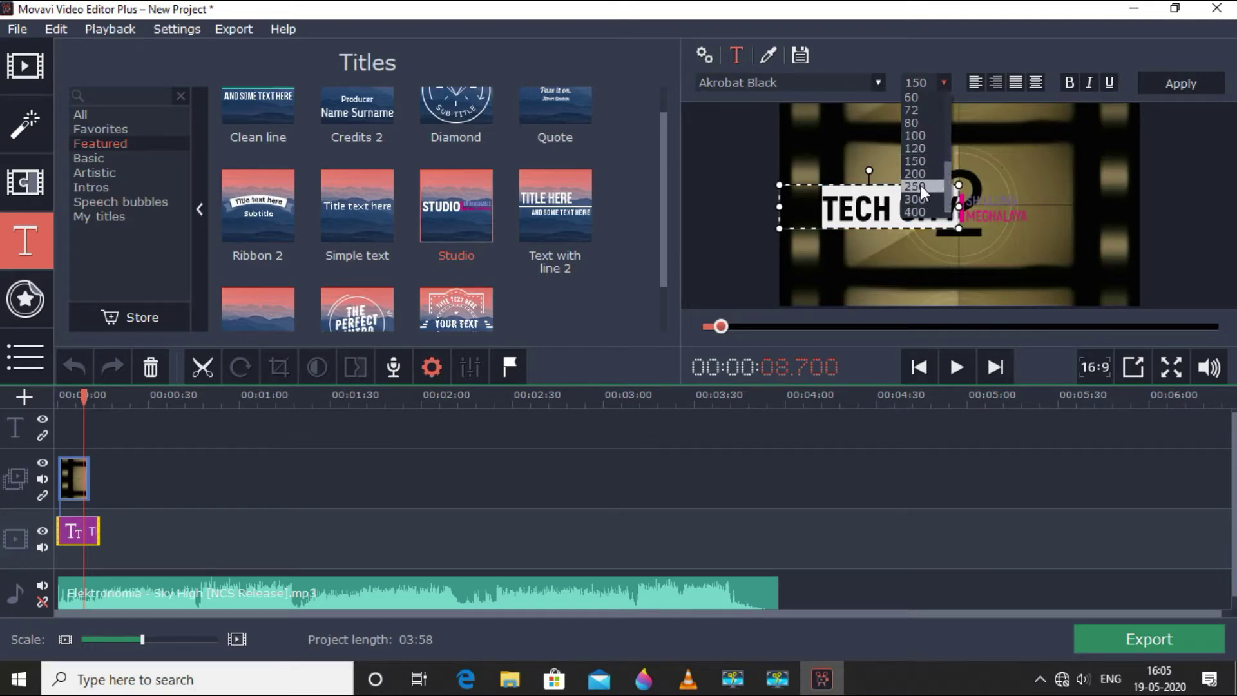
pyautogui.click(918, 173)
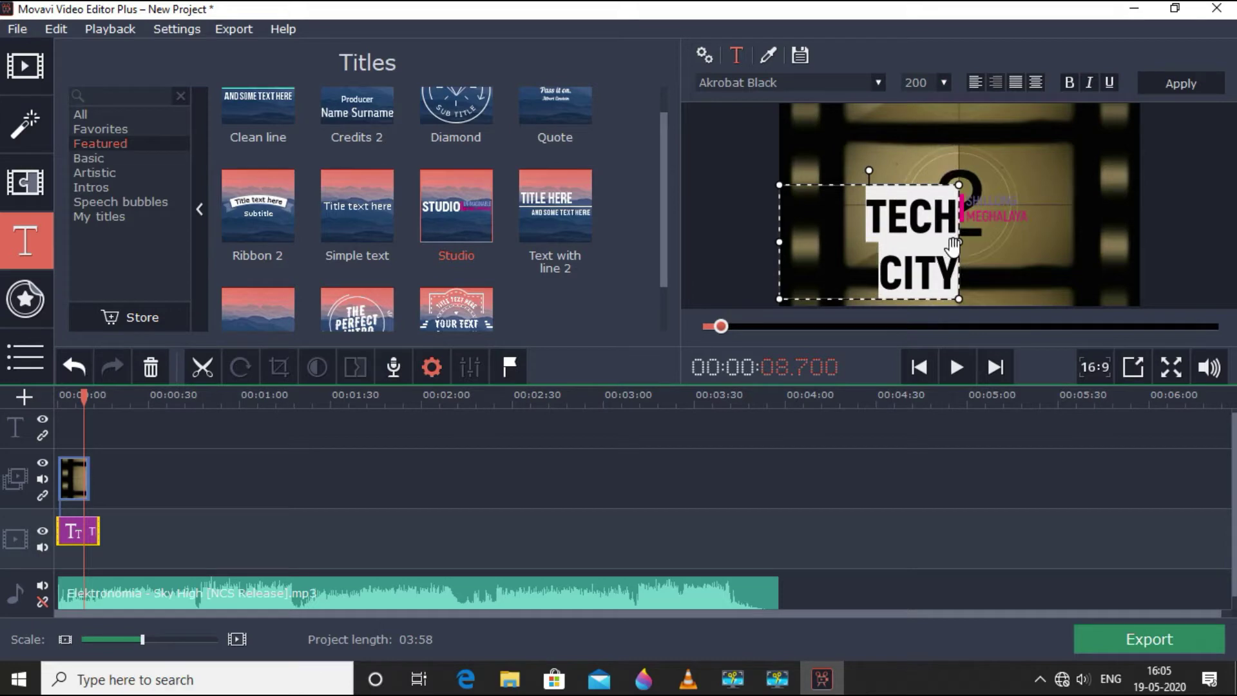
# Narrow the SHILLONG text box and shift the SHILLONG and MEGHALAYA lines to the right, away from TECH CITY
pyautogui.doubleClick(1003, 196)
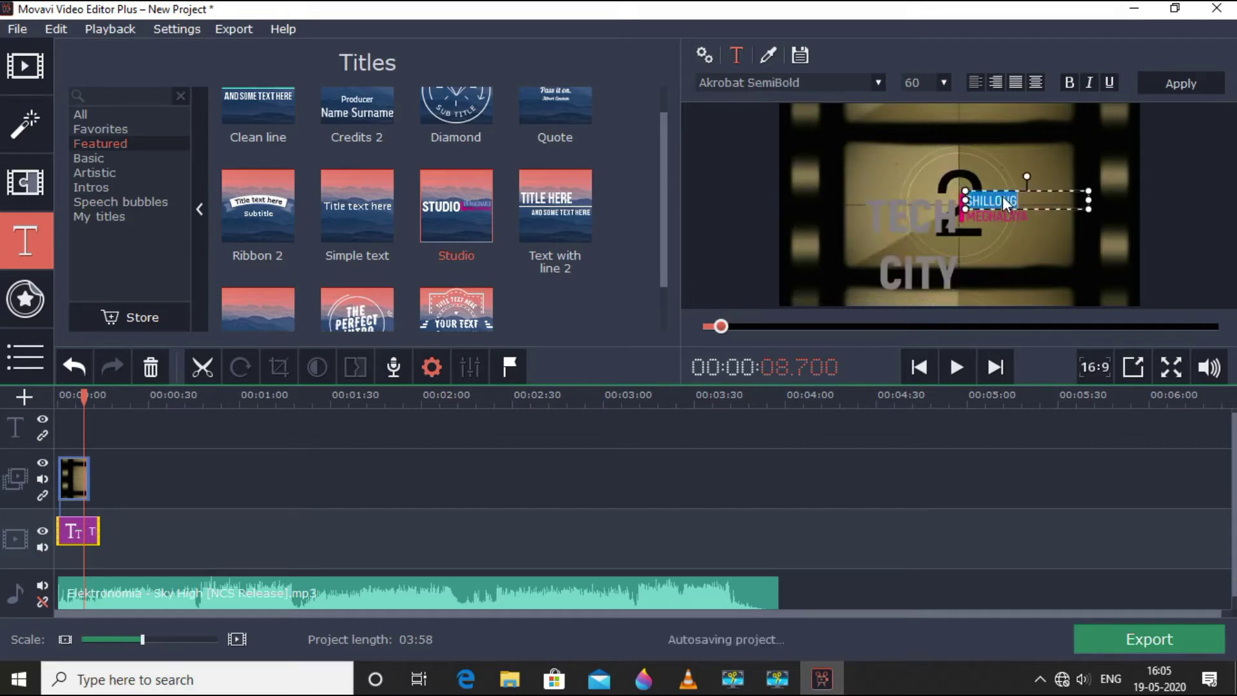
pyautogui.click(942, 82)
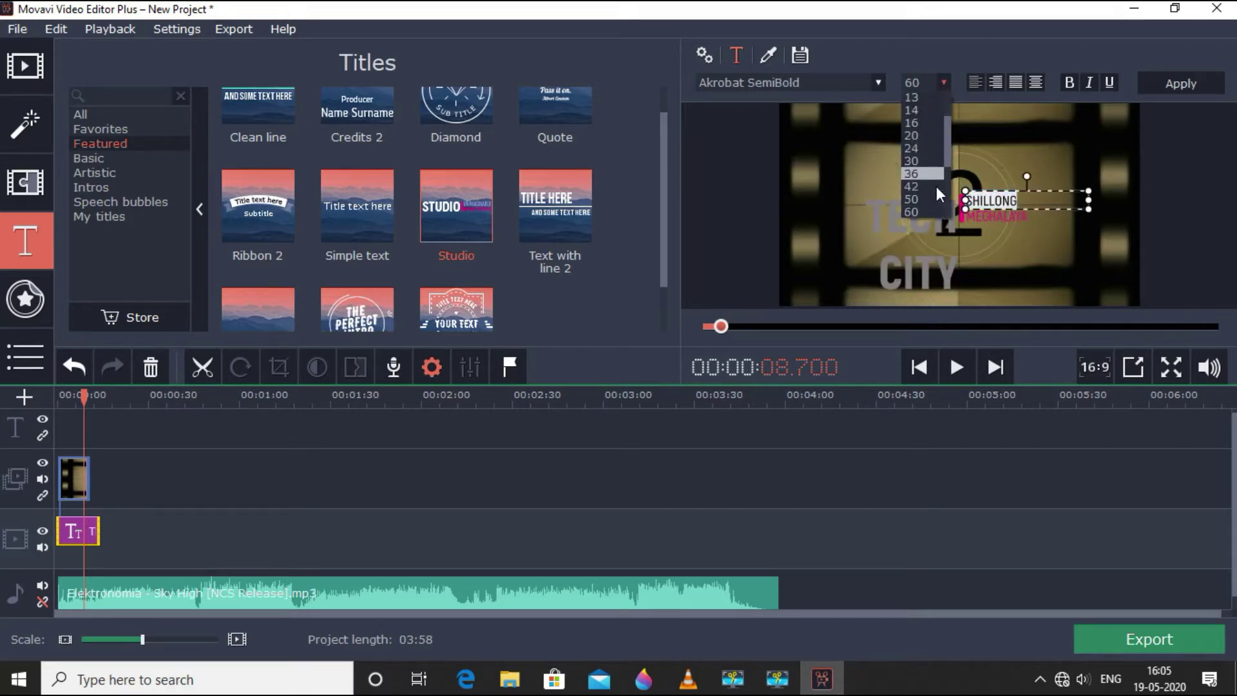
pyautogui.click(1088, 197)
pyautogui.moveTo(1092, 202); pyautogui.dragTo(1061, 199)
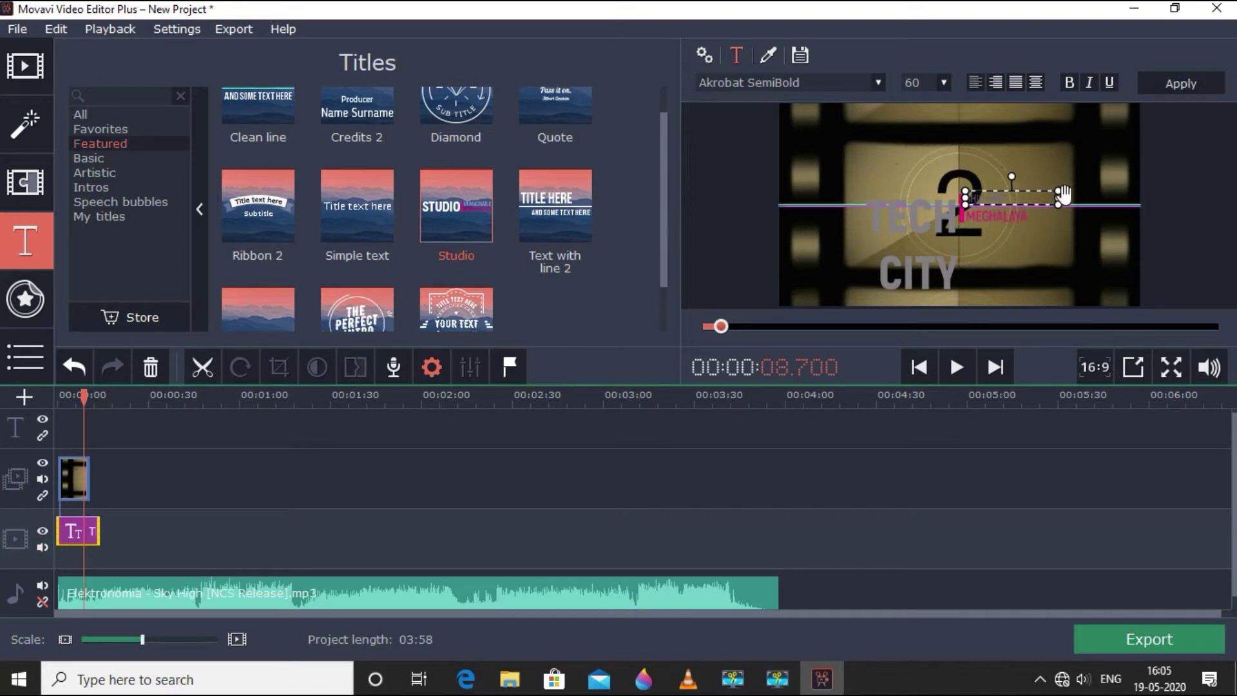
pyautogui.moveTo(1060, 198); pyautogui.dragTo(1055, 199)
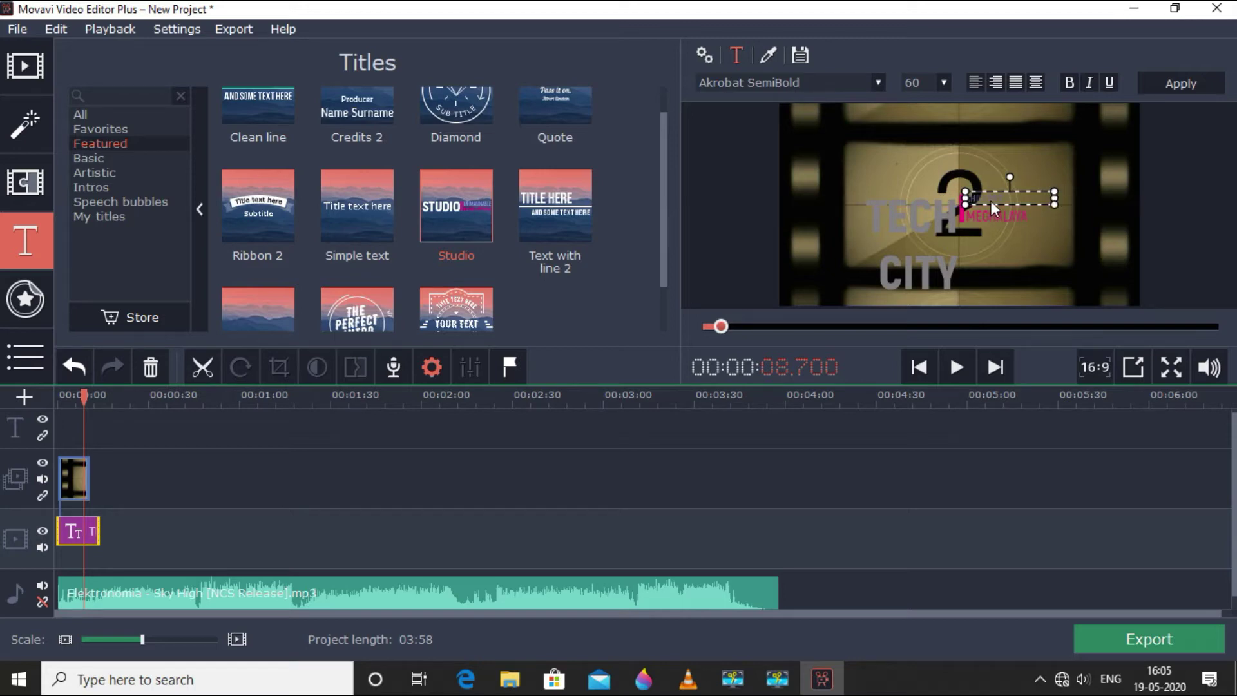
pyautogui.moveTo(988, 195); pyautogui.dragTo(1036, 214)
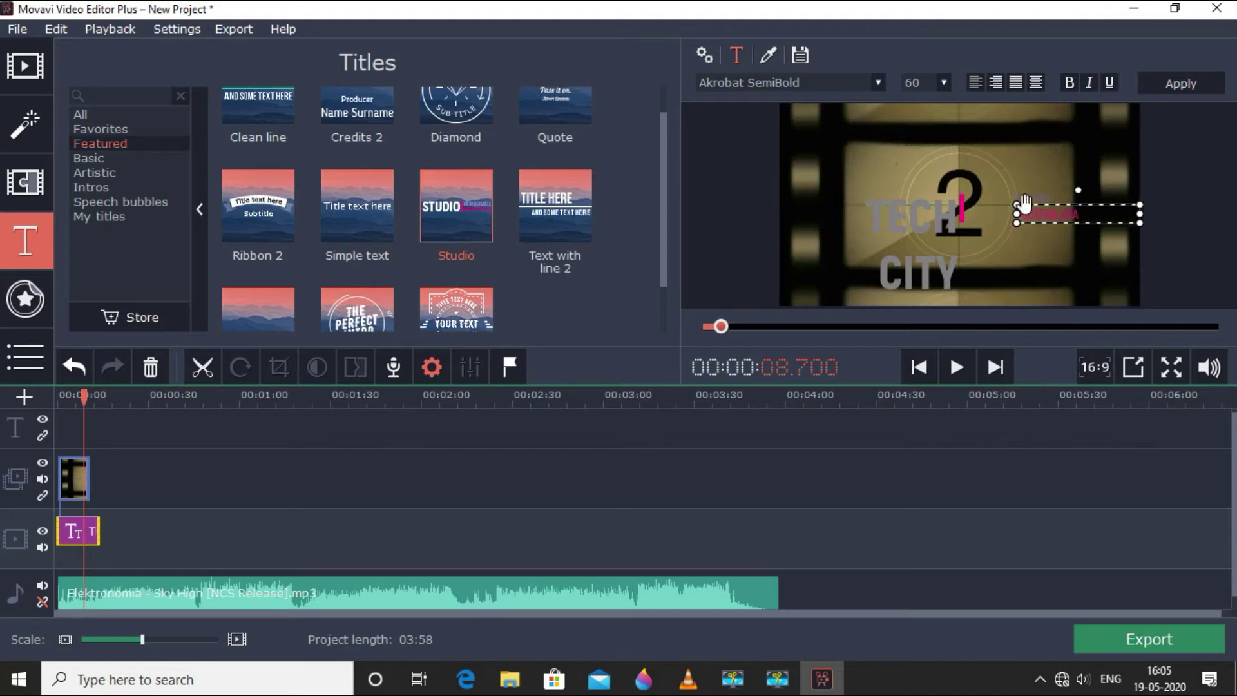
# Shift the pink bar to the right, widen the TECH CITY box so its text fits on one line, and apply the title changes
pyautogui.click(963, 208)
pyautogui.click(934, 222)
pyautogui.doubleClick(934, 222)
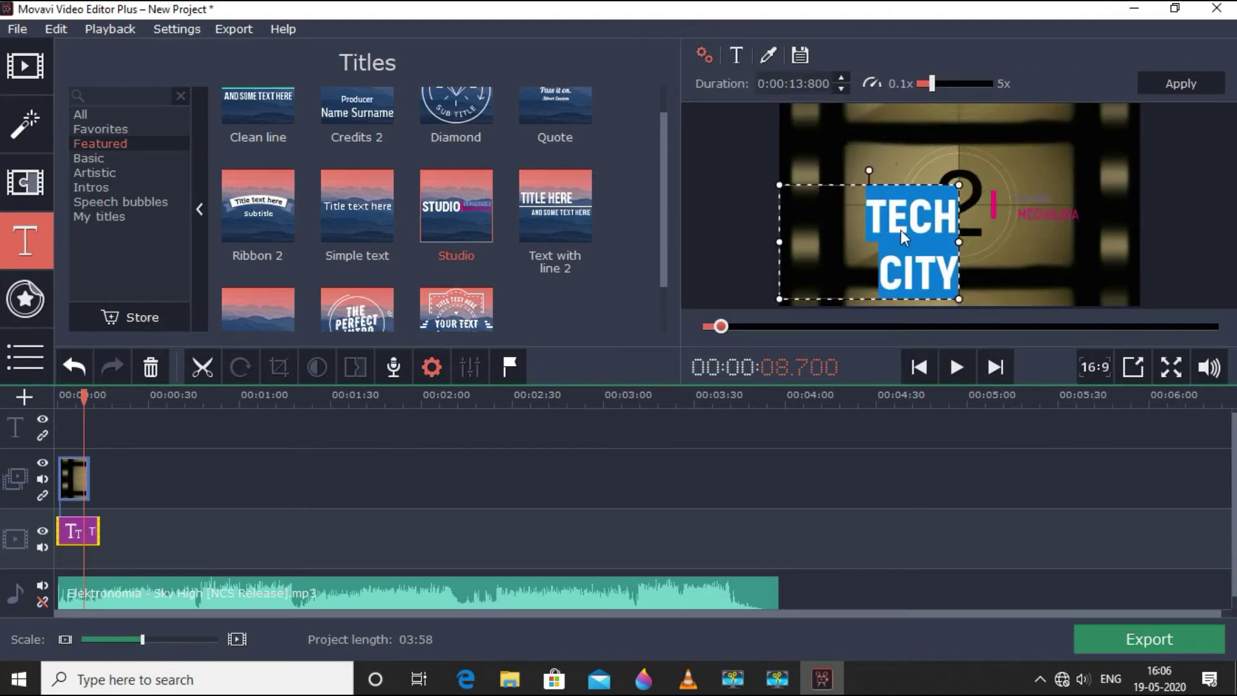
pyautogui.moveTo(959, 237); pyautogui.dragTo(982, 242)
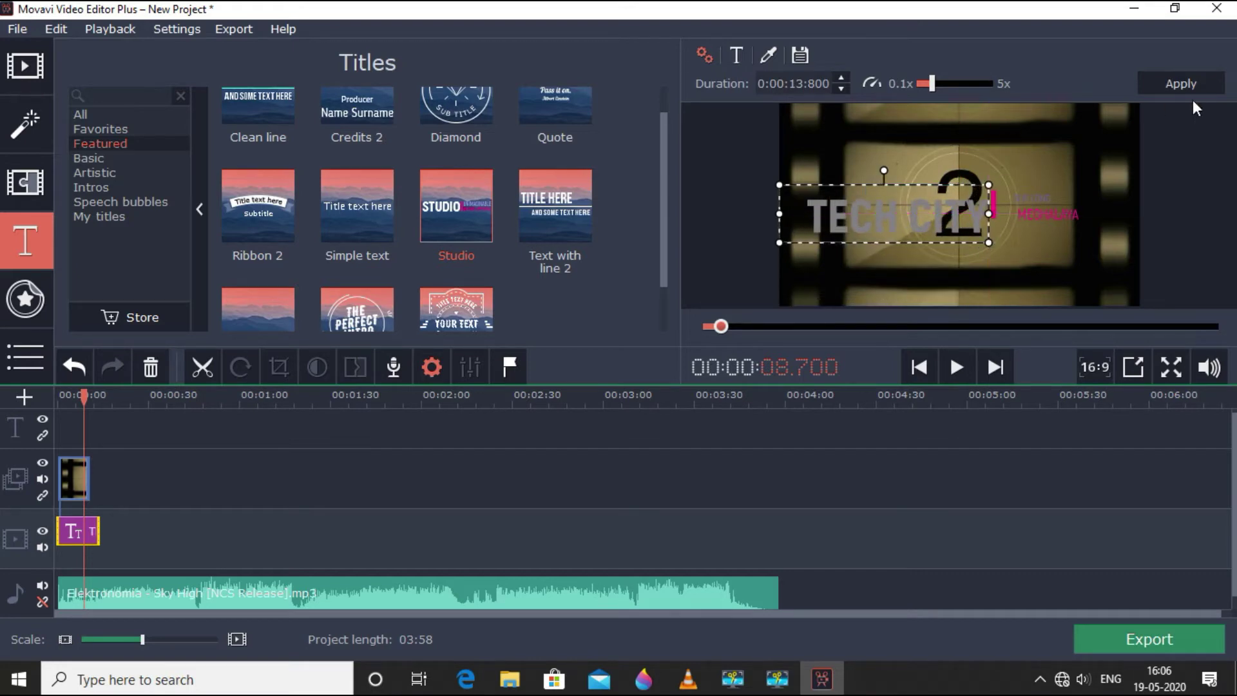
pyautogui.click(1185, 83)
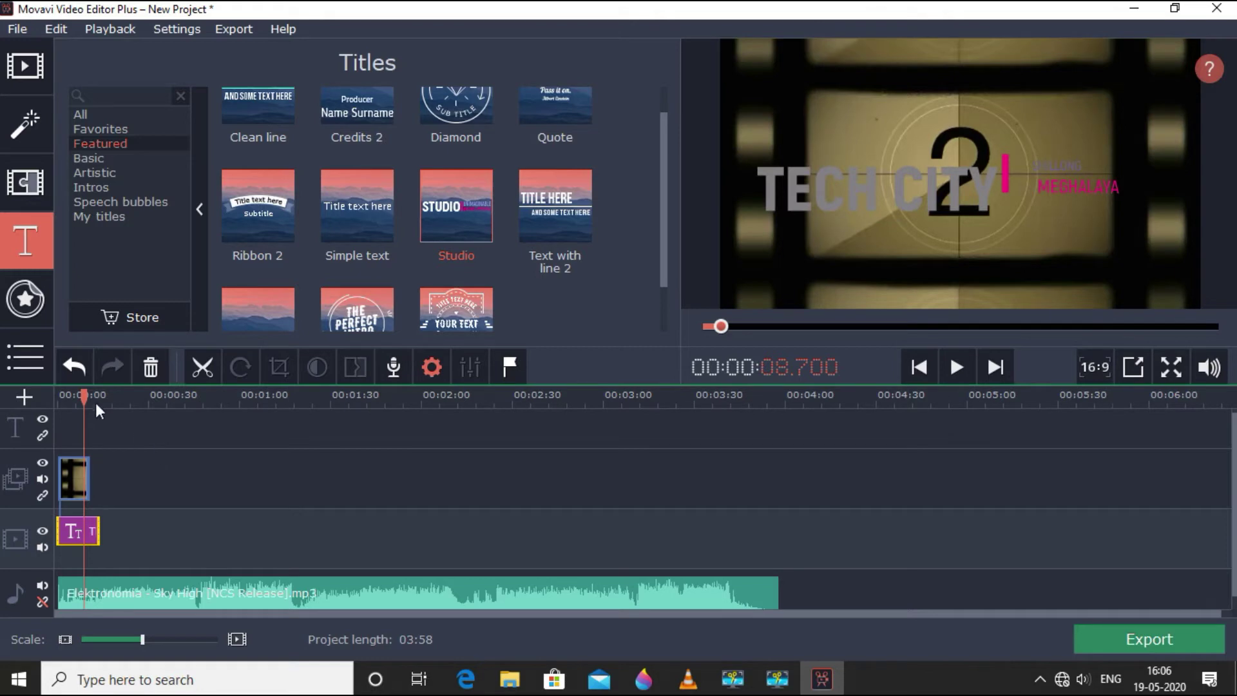
# Return the playhead to the start of the timeline and play back the edited title over the countdown
pyautogui.moveTo(85, 396); pyautogui.dragTo(59, 396)
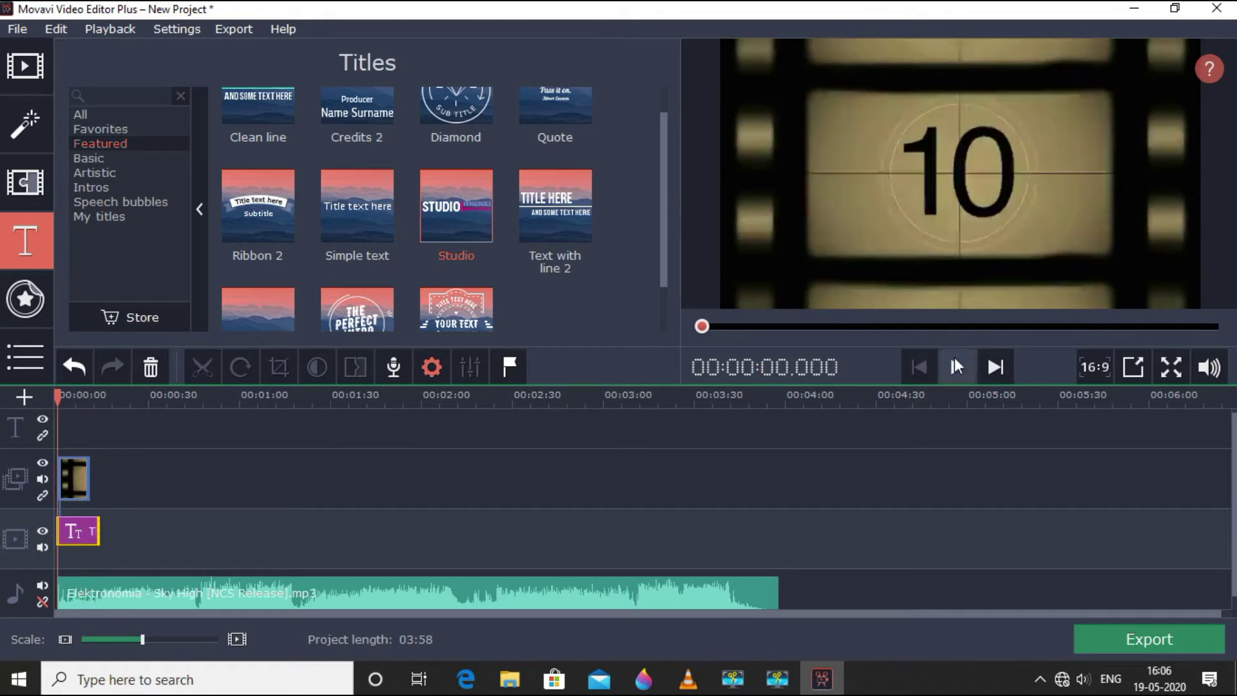
pyautogui.click(956, 367)
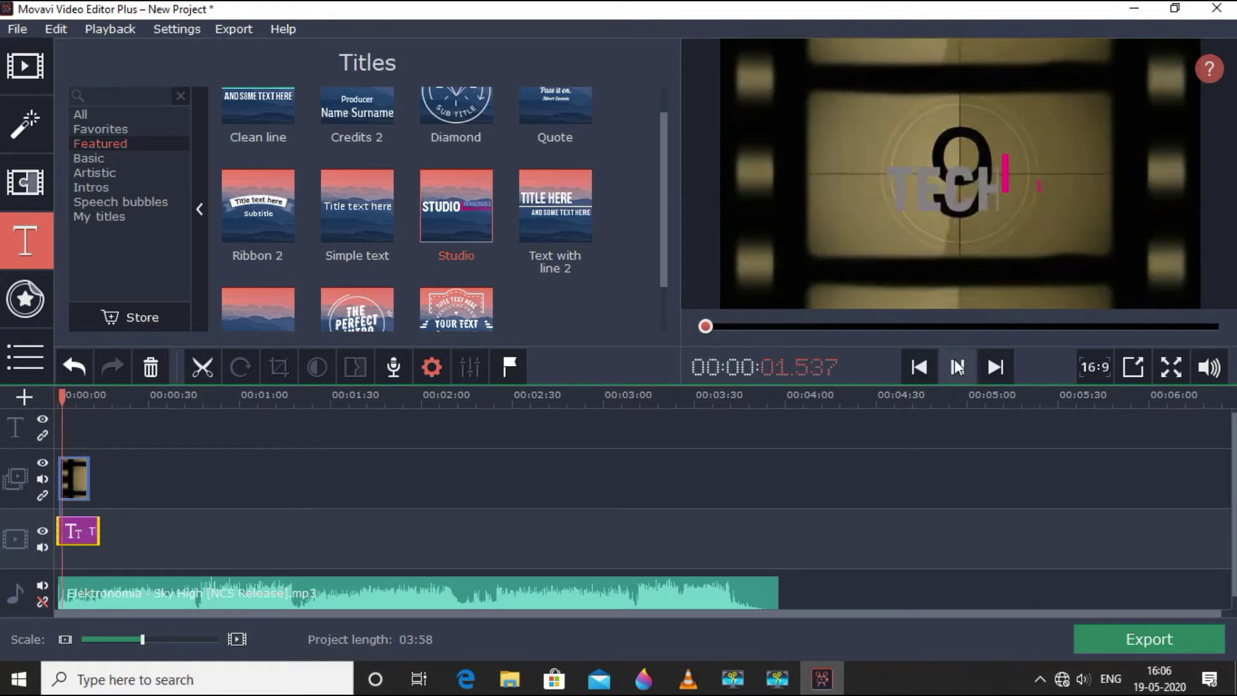
pyautogui.click(957, 367)
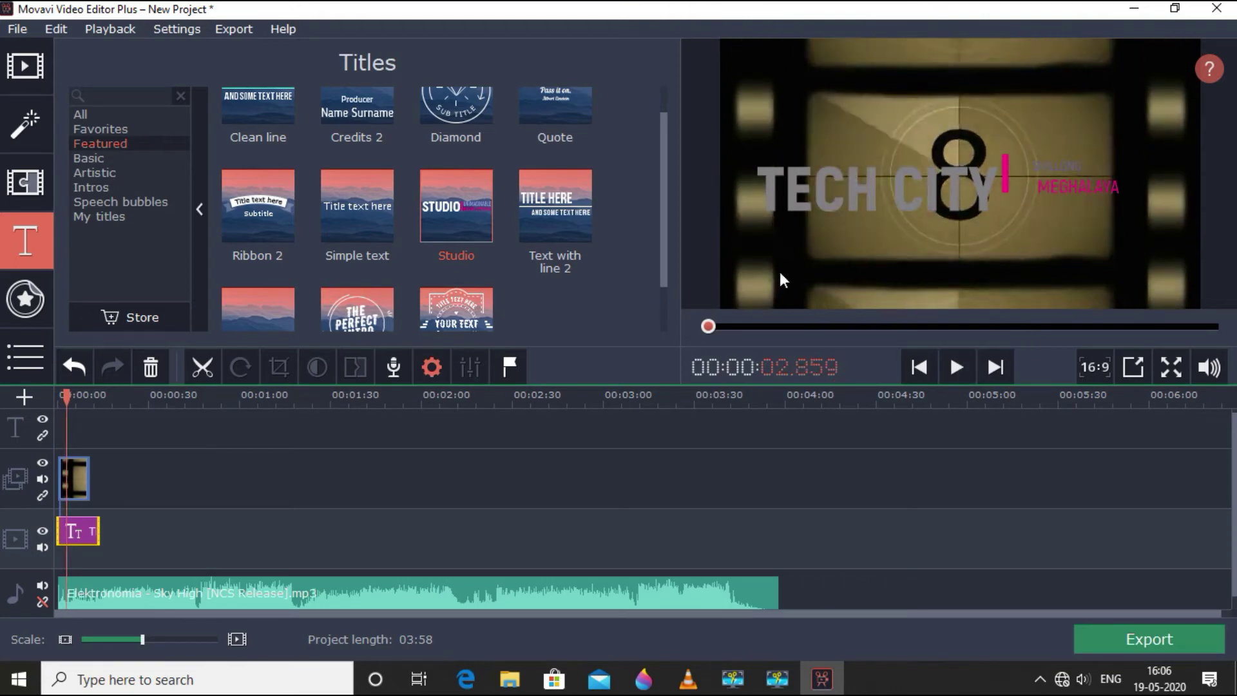
# Reopen the title for editing and move the pink bar down to line up with the enlarged TECH CITY text
pyautogui.doubleClick(76, 532)
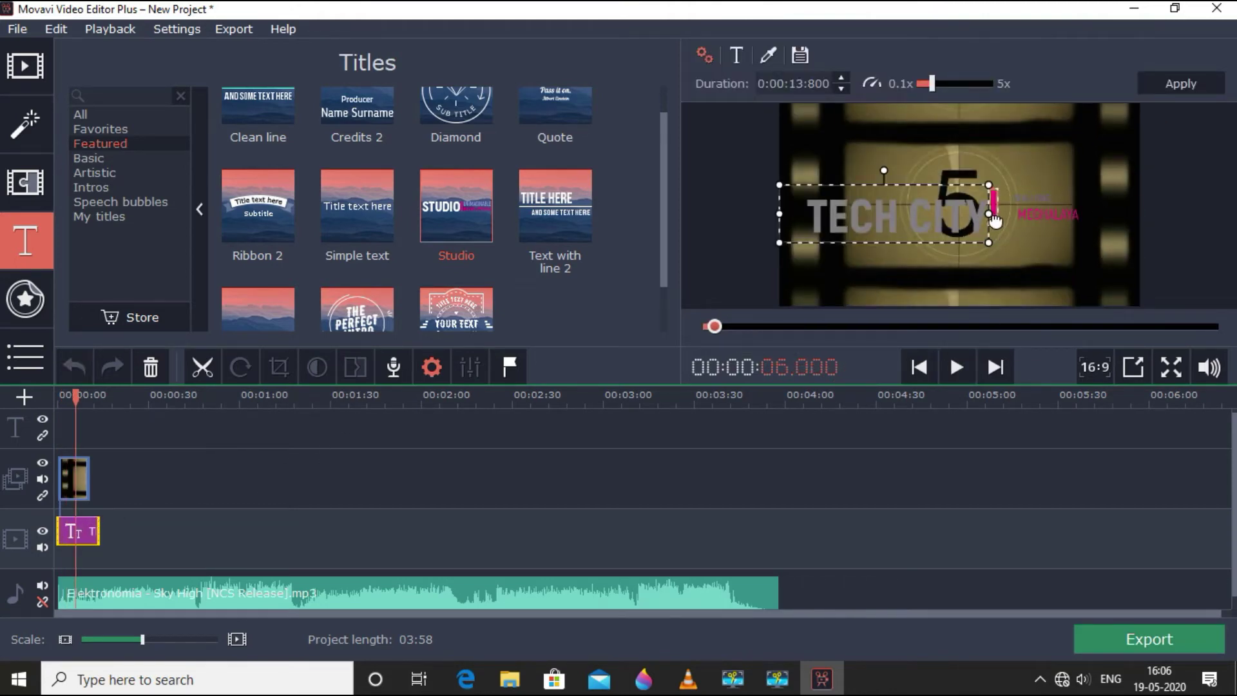
pyautogui.click(995, 216)
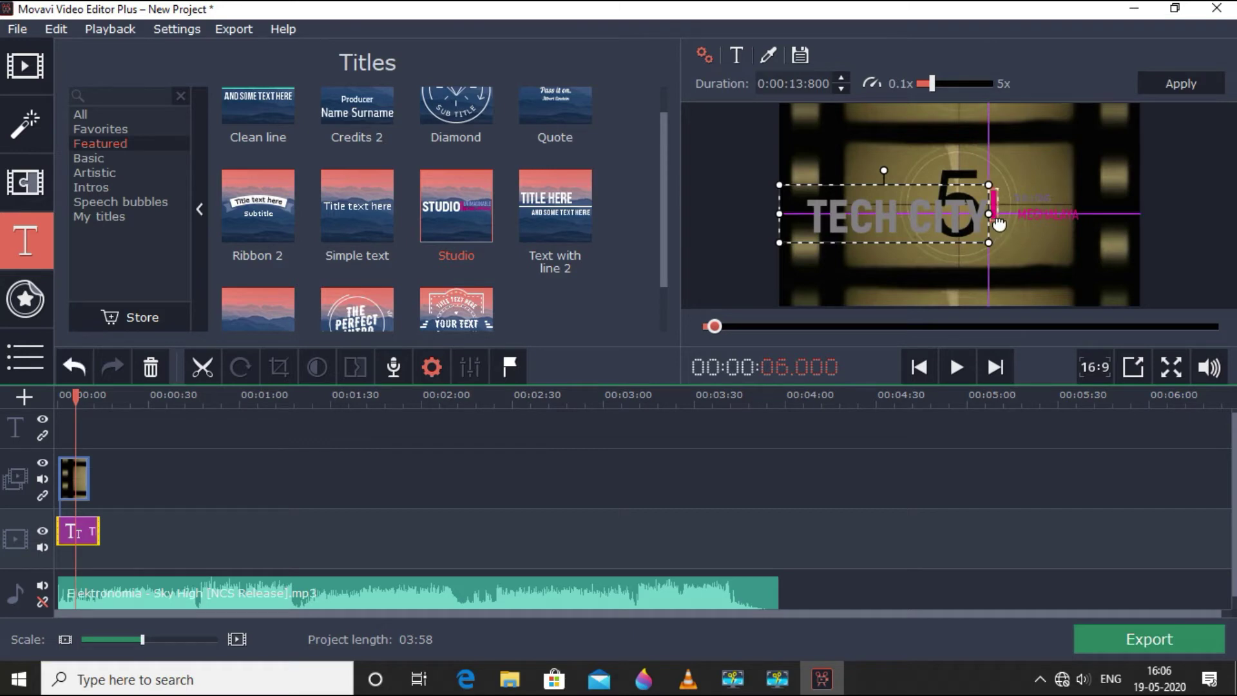
pyautogui.moveTo(995, 206); pyautogui.dragTo(1002, 244)
# Widen the SHILLONG text box toward the frame's right edge so the whole word fits
pyautogui.click(1030, 207)
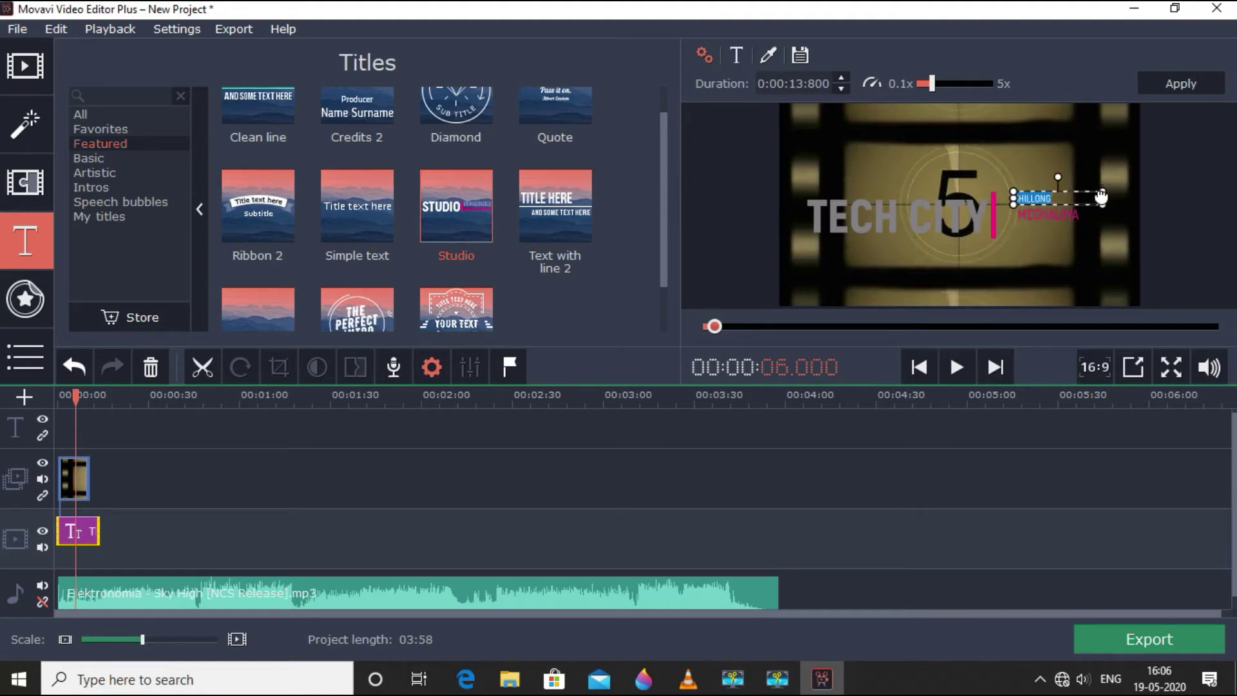
pyautogui.moveTo(1103, 198); pyautogui.dragTo(1134, 199)
pyautogui.click(1050, 212)
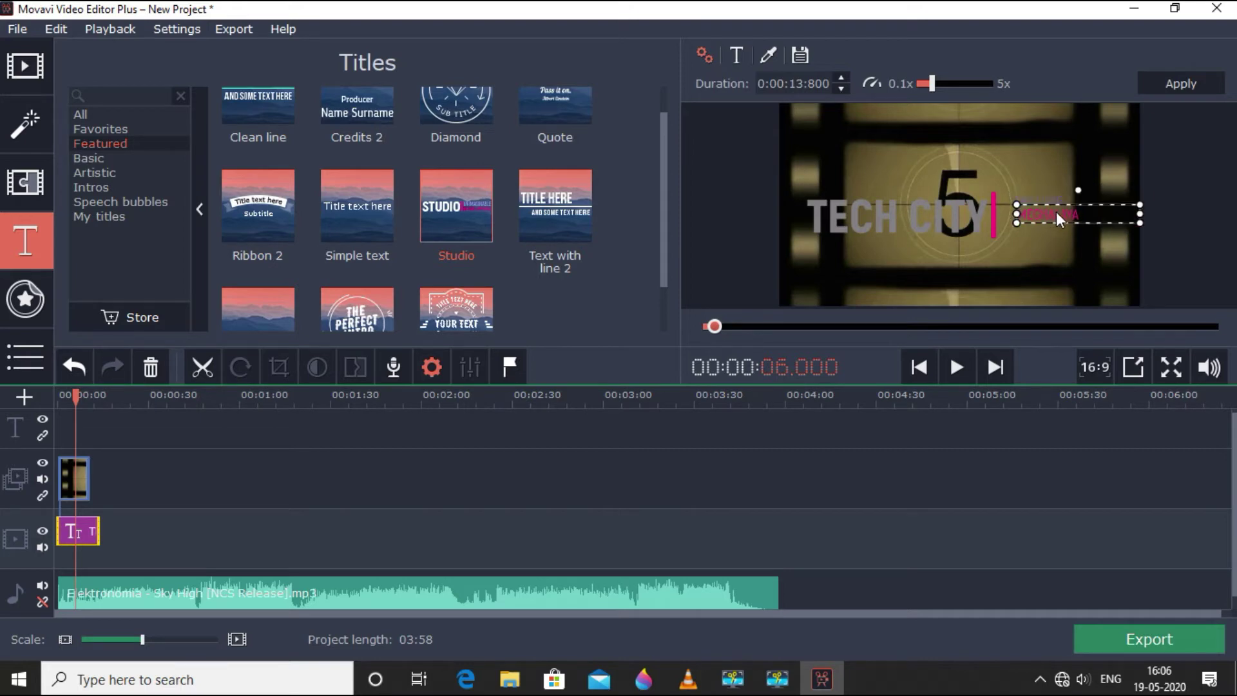
# Set the SHILLONG text's font size to 100 and move it up, clear of the MEGHALAYA line
pyautogui.doubleClick(1035, 198)
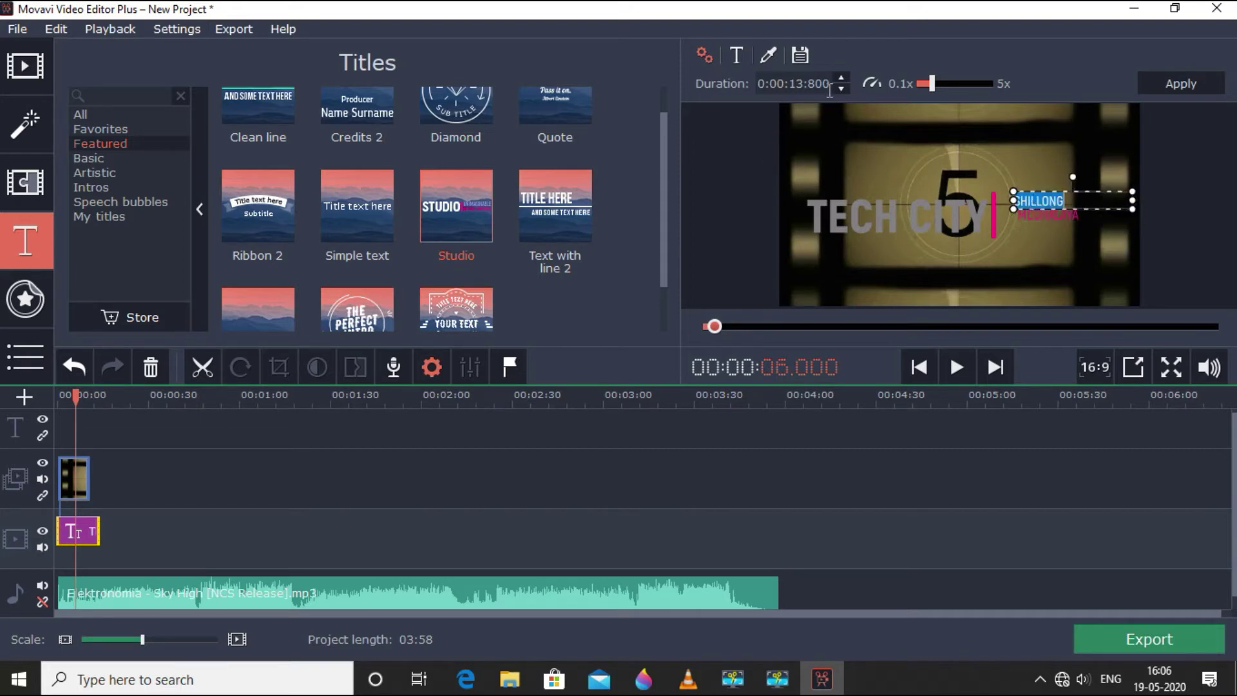
pyautogui.click(735, 55)
pyautogui.click(941, 84)
pyautogui.moveTo(945, 152); pyautogui.dragTo(935, 206)
pyautogui.click(933, 209)
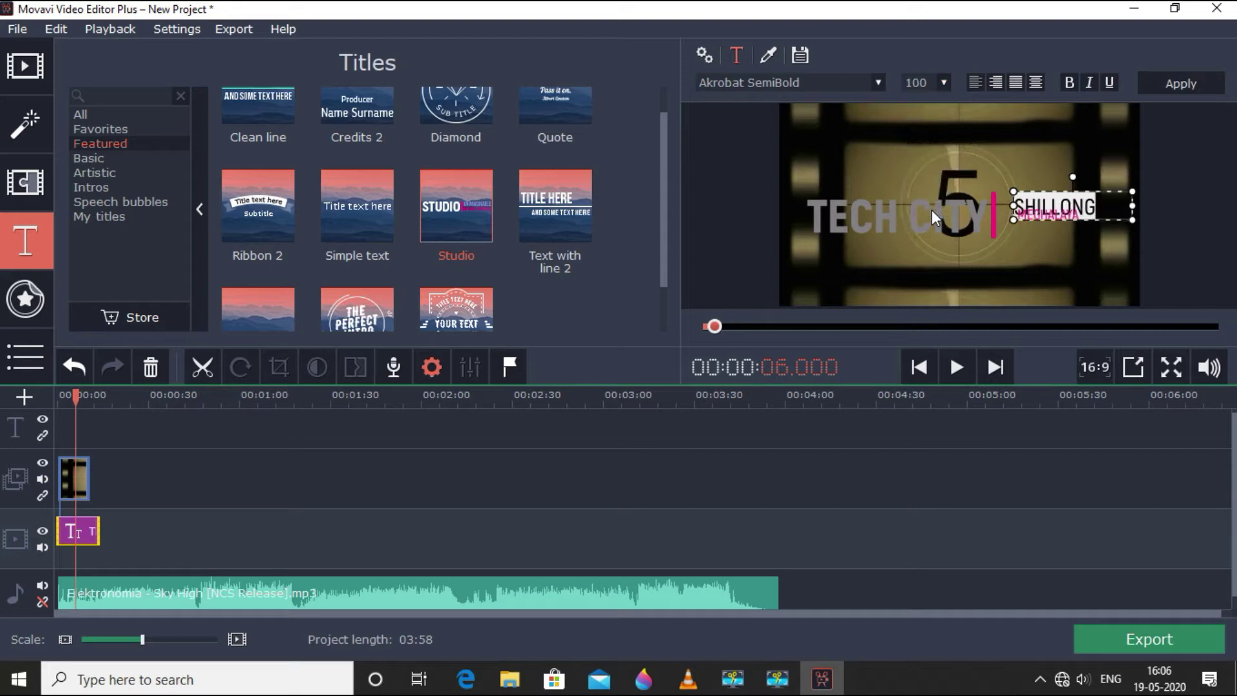
pyautogui.click(1089, 167)
pyautogui.moveTo(1060, 197); pyautogui.dragTo(1053, 179)
# Set the MEGHALAYA text's font size to 100 and apply the title changes
pyautogui.click(1061, 209)
pyautogui.doubleClick(1060, 209)
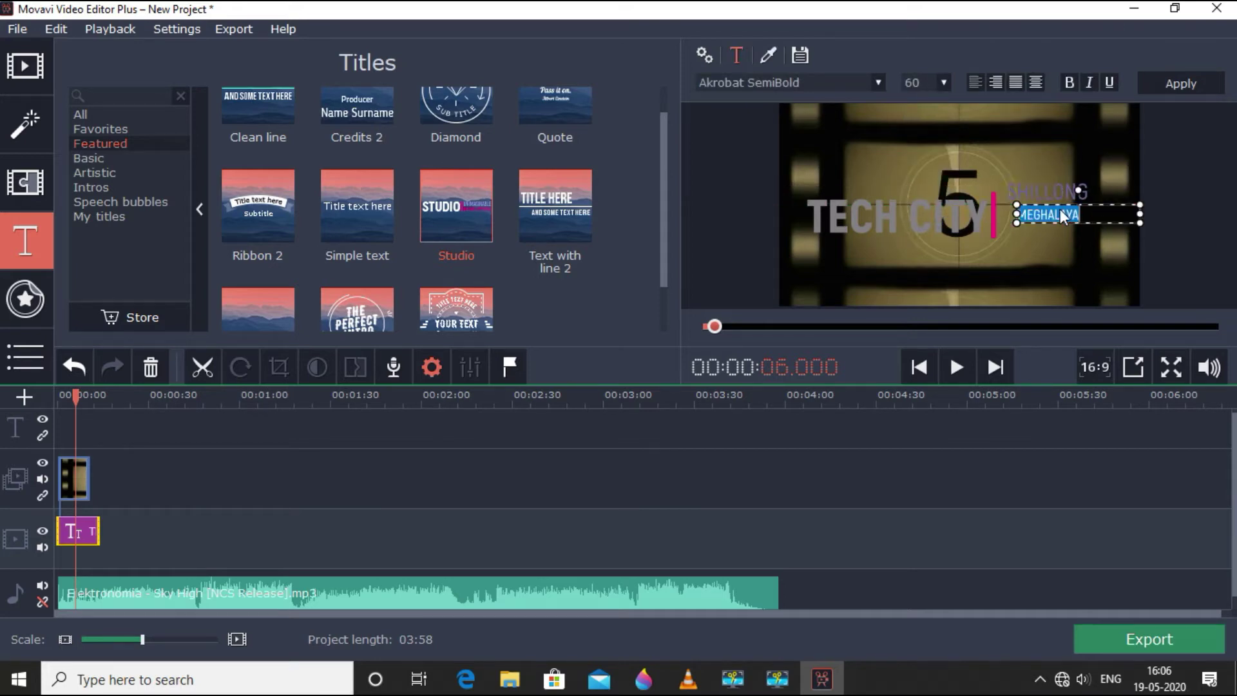
pyautogui.click(944, 83)
pyautogui.moveTo(949, 137); pyautogui.dragTo(953, 153)
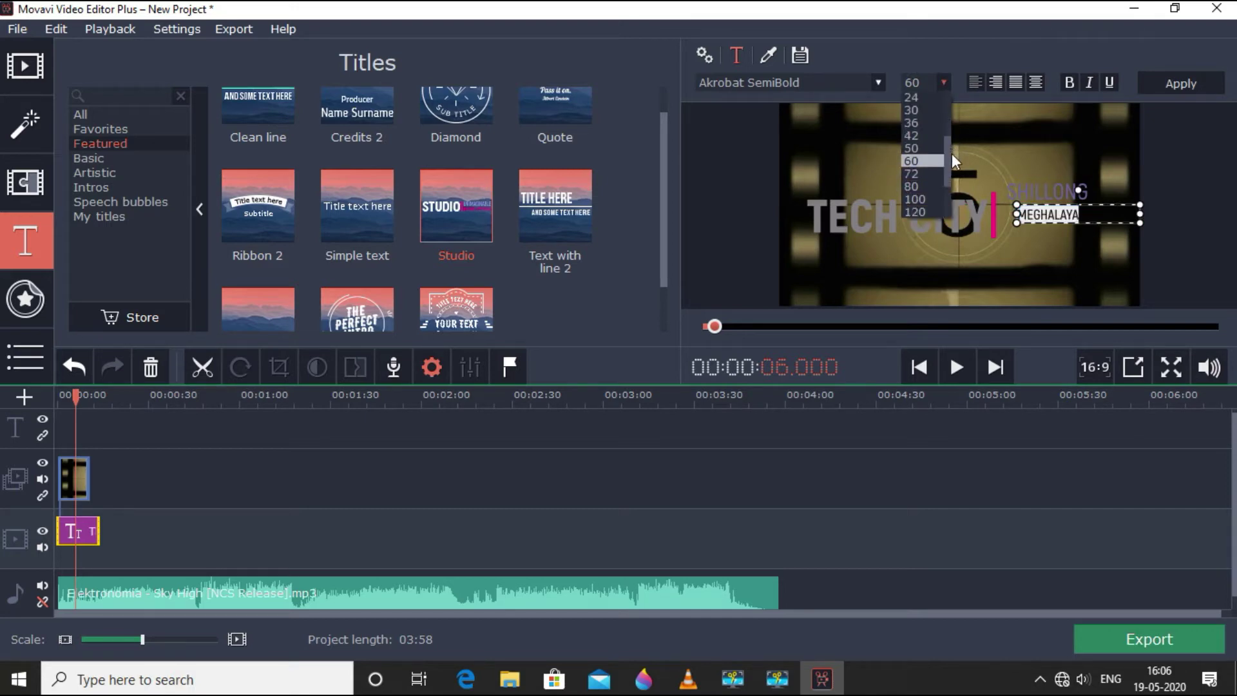
pyautogui.click(934, 198)
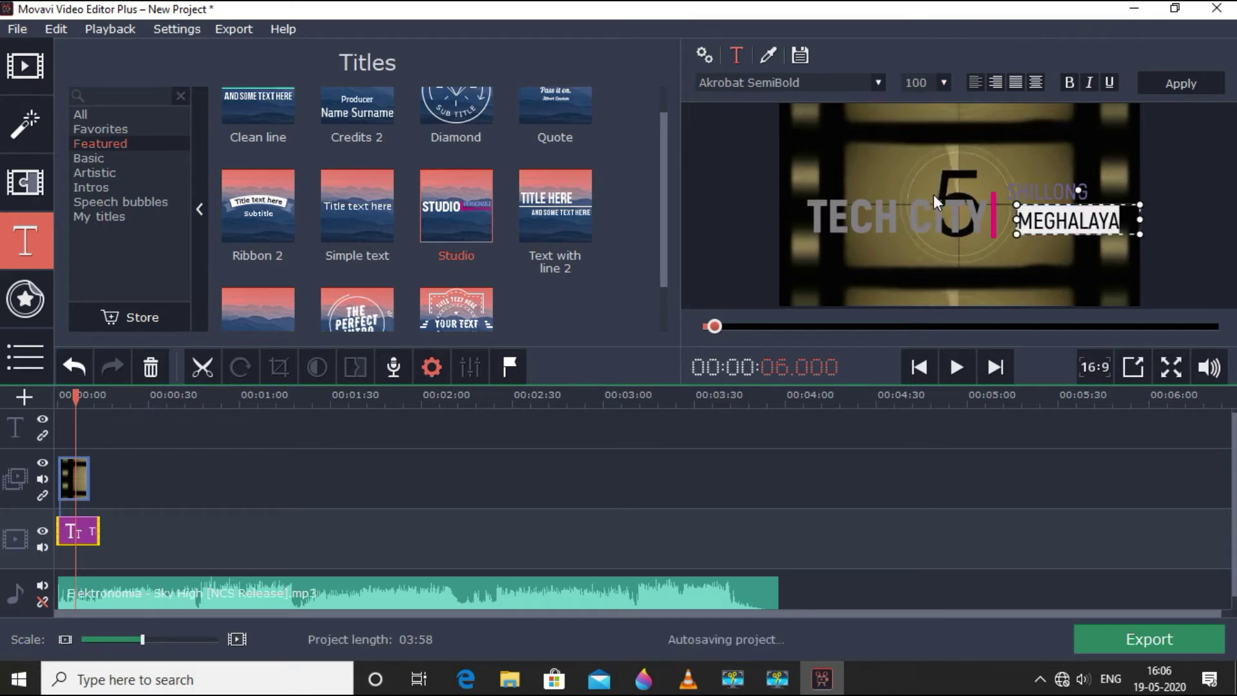
pyautogui.click(1171, 140)
pyautogui.click(1202, 84)
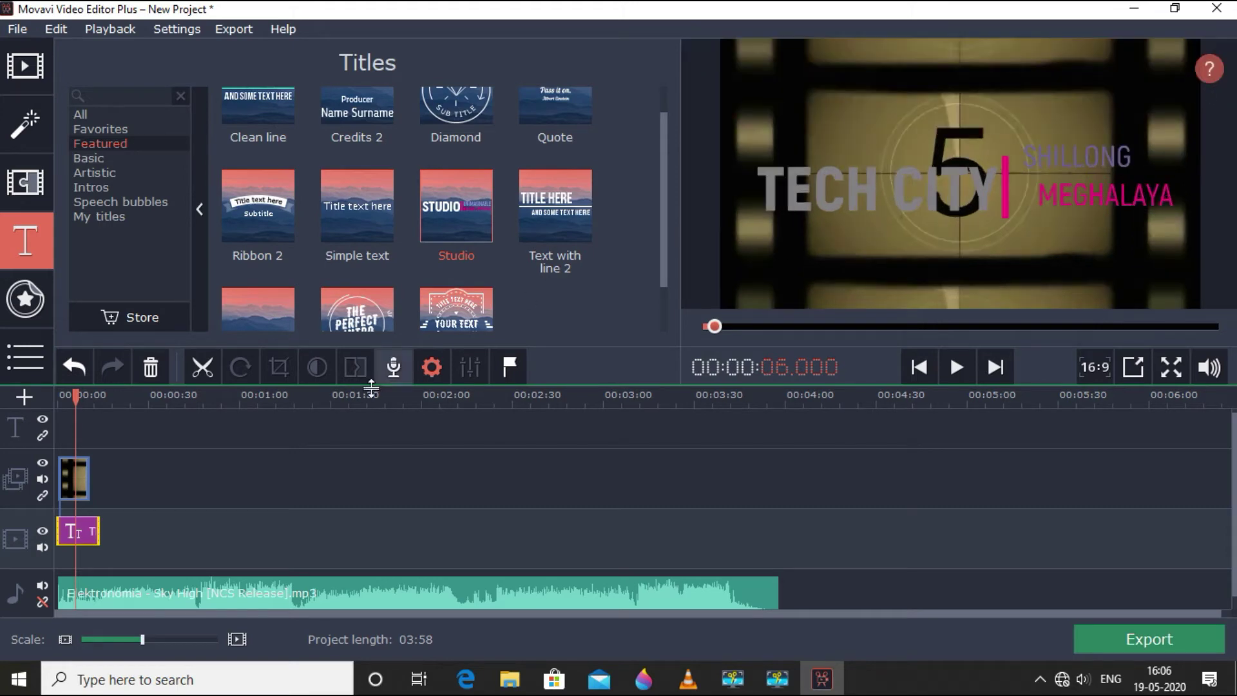
# Play the project from the beginning to check the enlarged SHILLONG and MEGHALAYA lines, then stop playback
pyautogui.moveTo(77, 393); pyautogui.dragTo(59, 393)
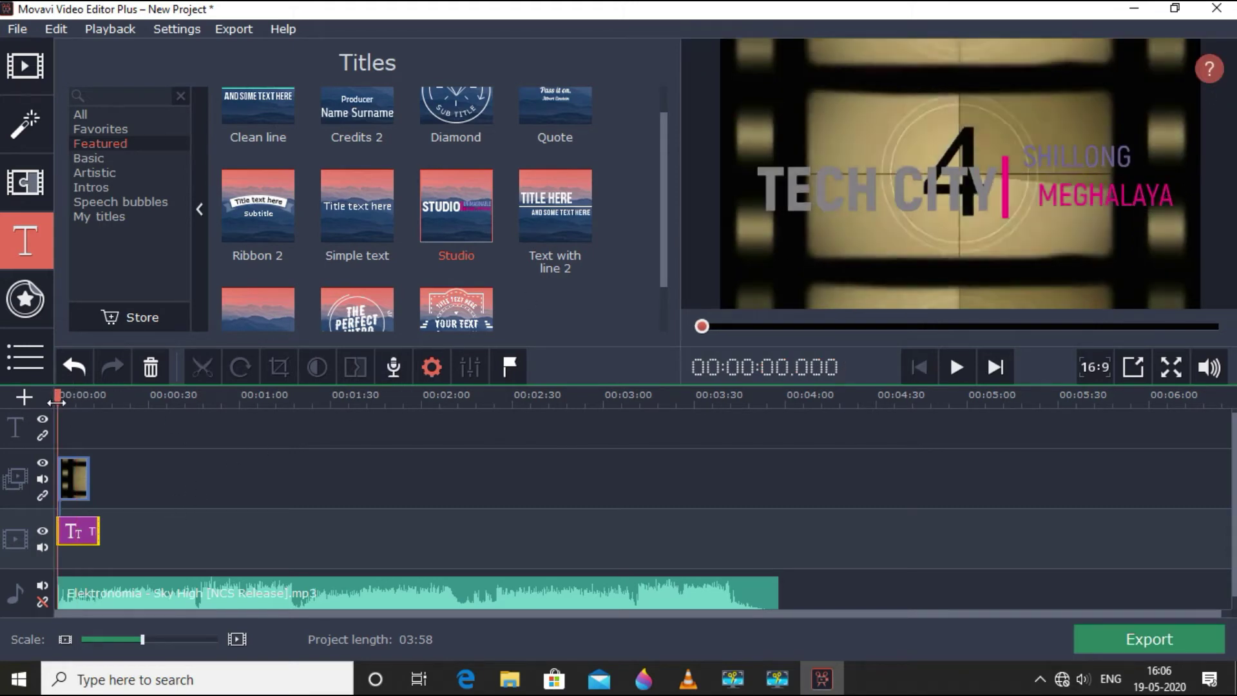
pyautogui.click(953, 361)
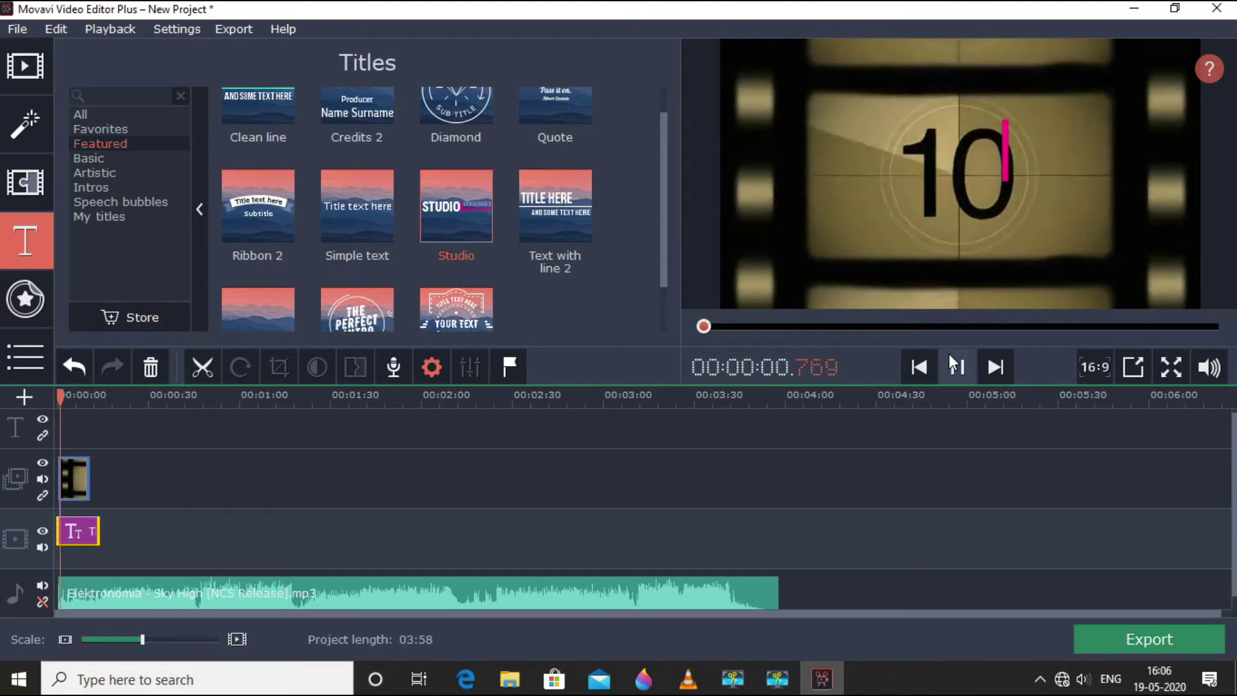
pyautogui.click(949, 355)
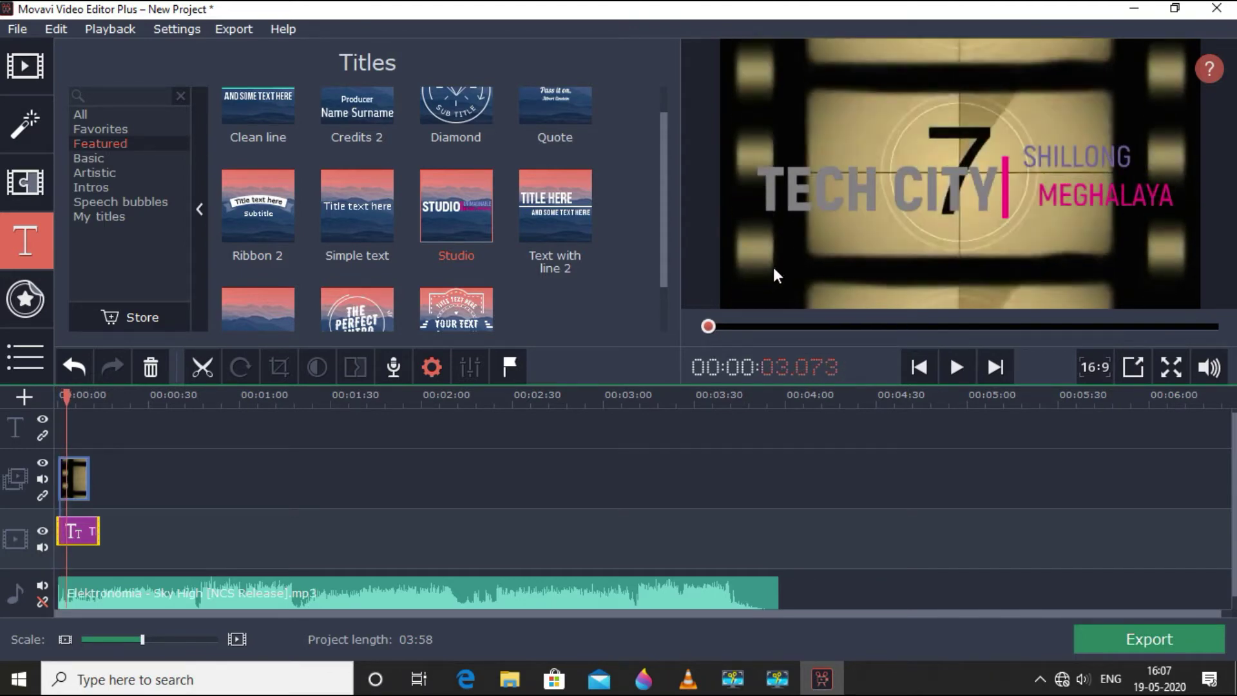
# Reopen the title for editing and move the TECH CITY text up to the frame's vertical centre
pyautogui.doubleClick(76, 532)
pyautogui.click(1049, 185)
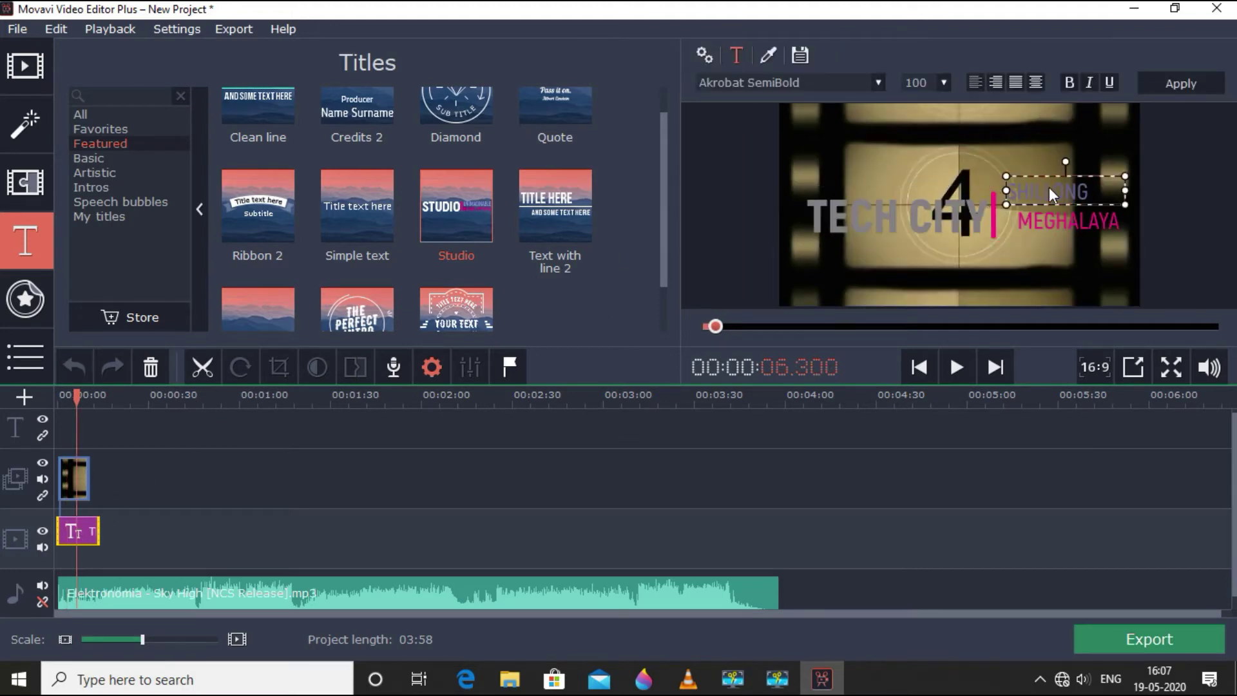
pyautogui.moveTo(933, 219); pyautogui.dragTo(933, 204)
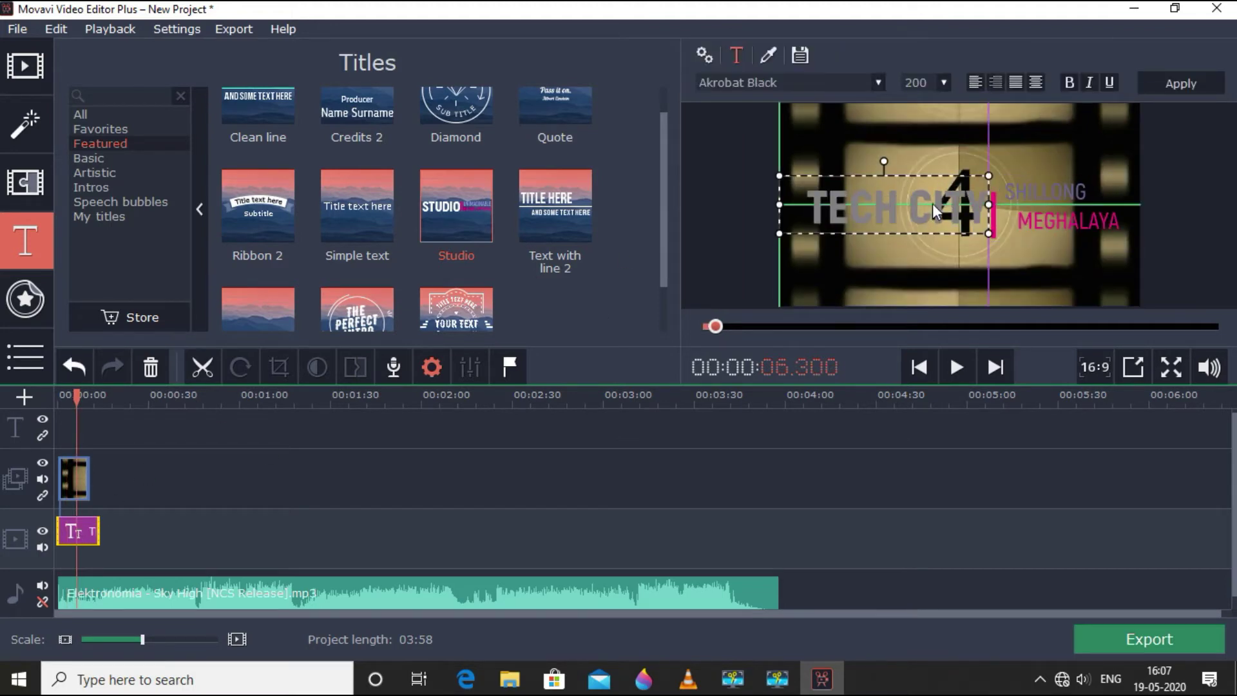
# Move the MEGHALAYA text up and left so it starts directly beneath SHILLONG, beside the divider bar
pyautogui.click(994, 216)
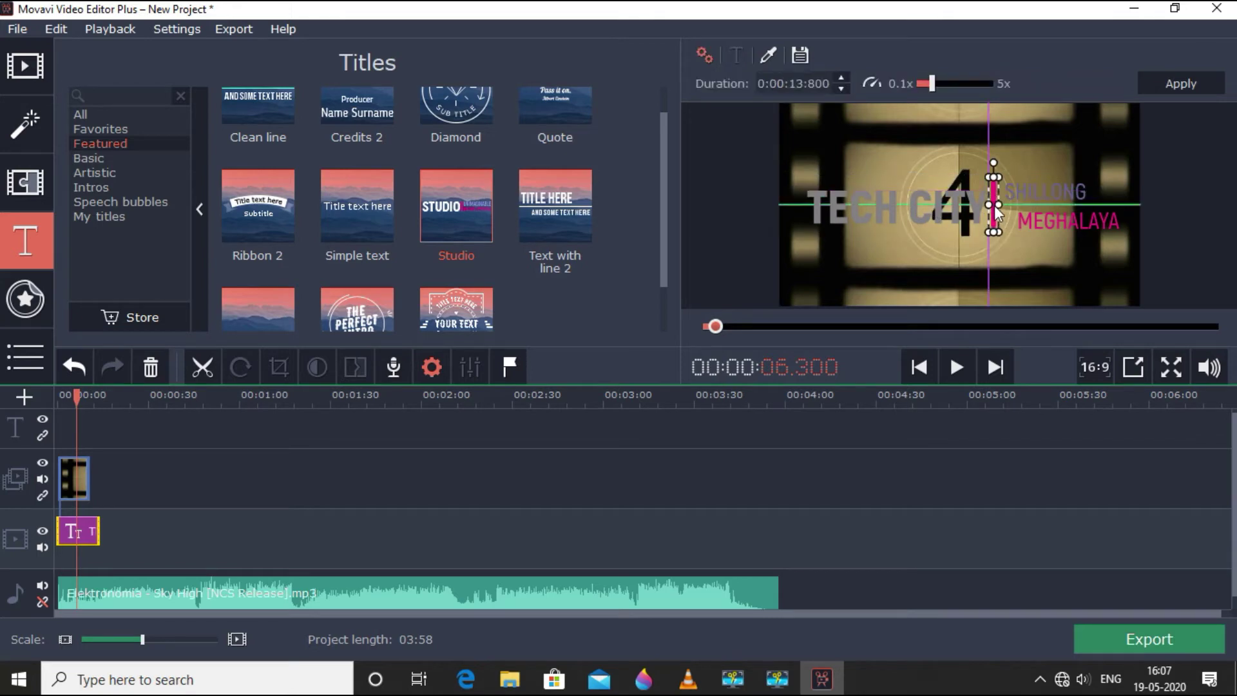
pyautogui.moveTo(1064, 220); pyautogui.dragTo(1057, 214)
pyautogui.click(1072, 148)
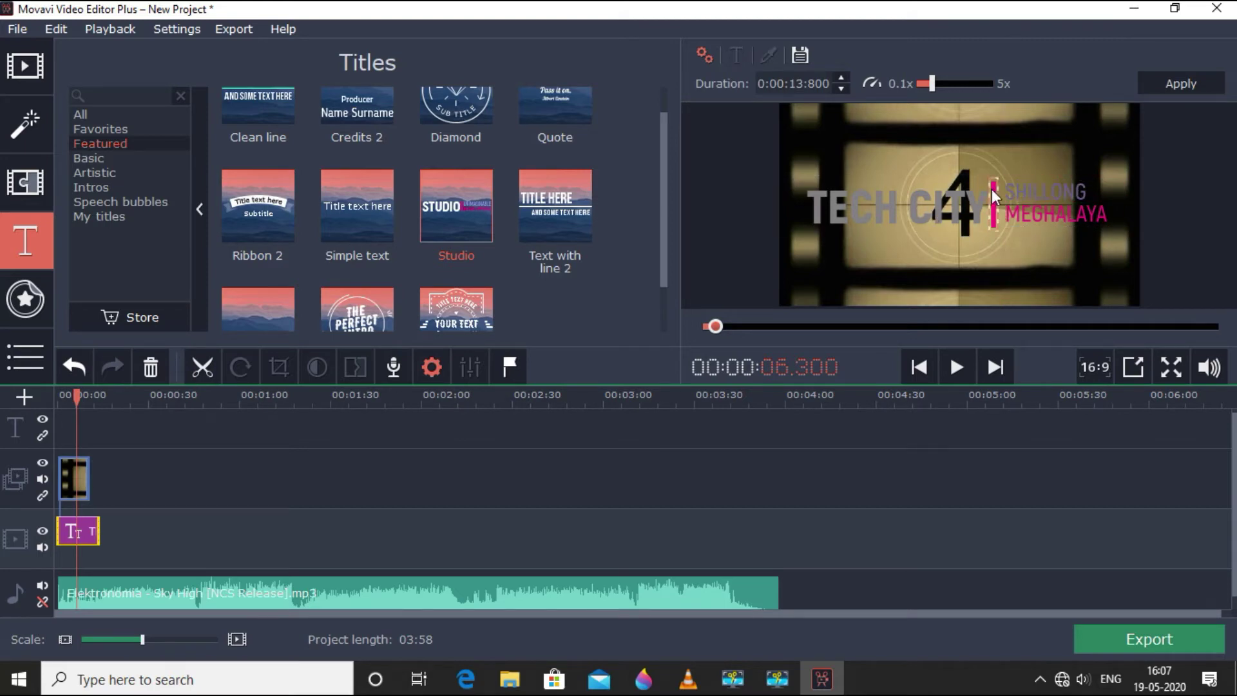
# Move the TECH CITY text slightly up, level with the divider bar, and apply the title changes
pyautogui.click(945, 203)
pyautogui.moveTo(944, 202); pyautogui.dragTo(943, 196)
pyautogui.click(1073, 130)
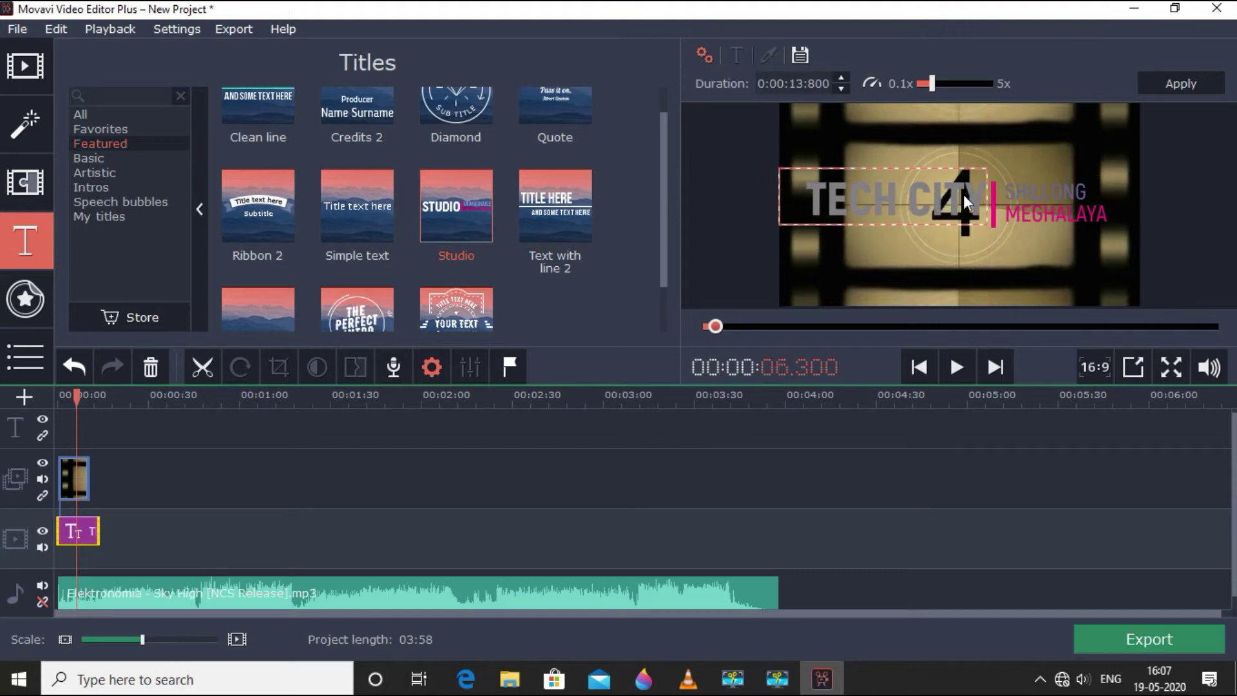
pyautogui.click(1171, 85)
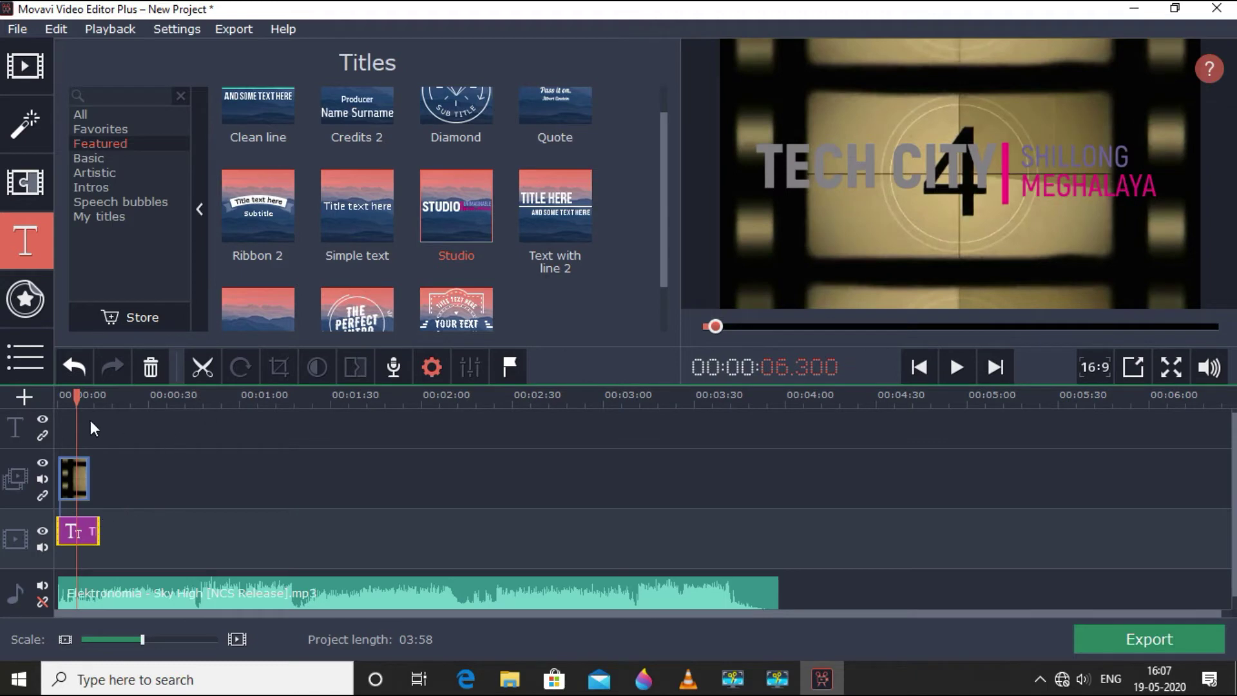
# Play the project from the beginning through the countdown to check the realigned title, then stop playback
pyautogui.click(64, 399)
pyautogui.click(963, 370)
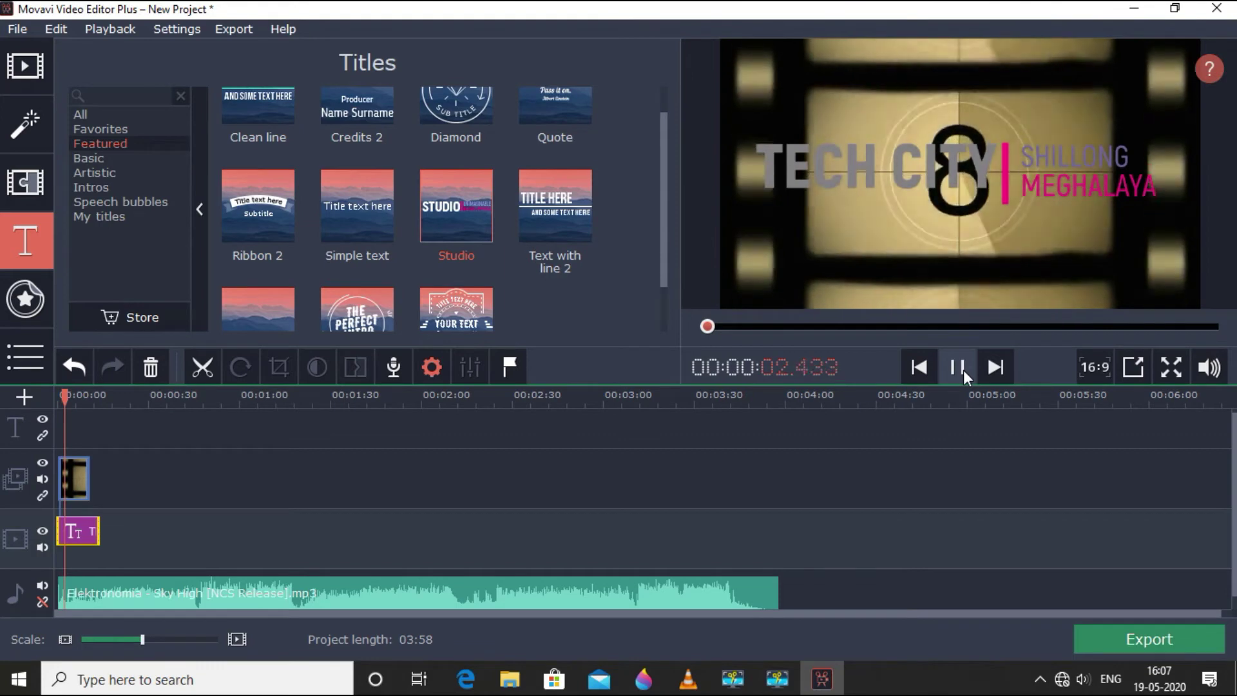
pyautogui.click(957, 368)
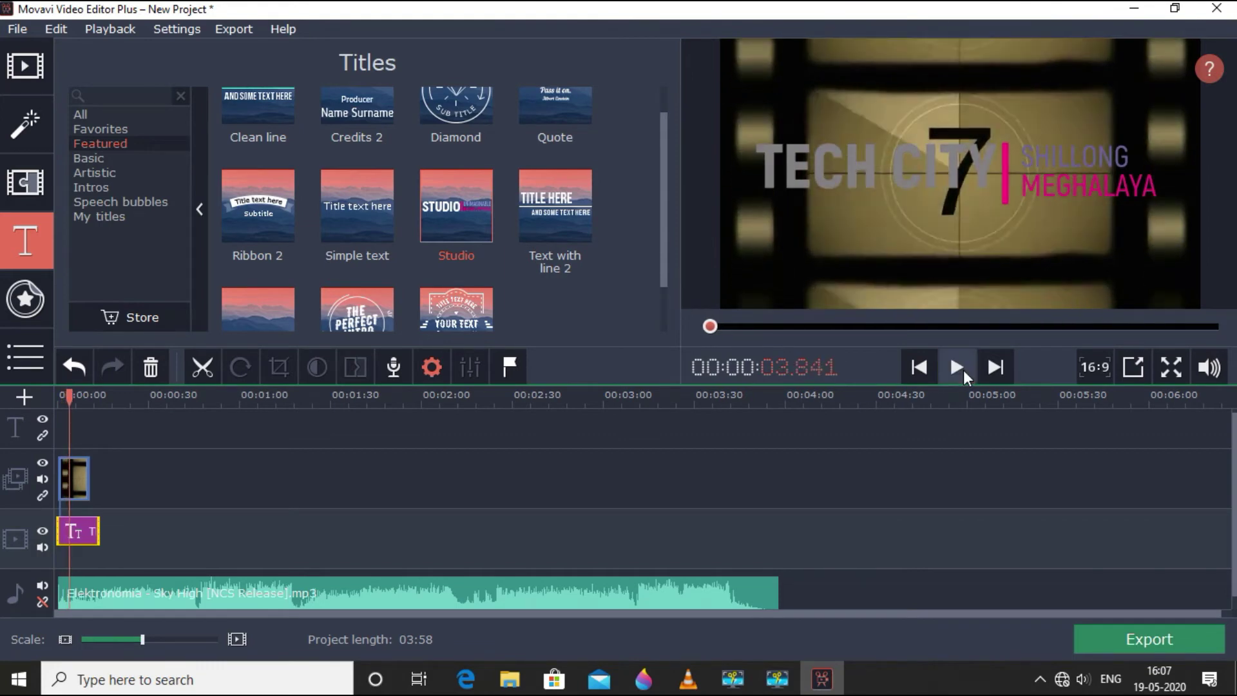
pyautogui.click(964, 369)
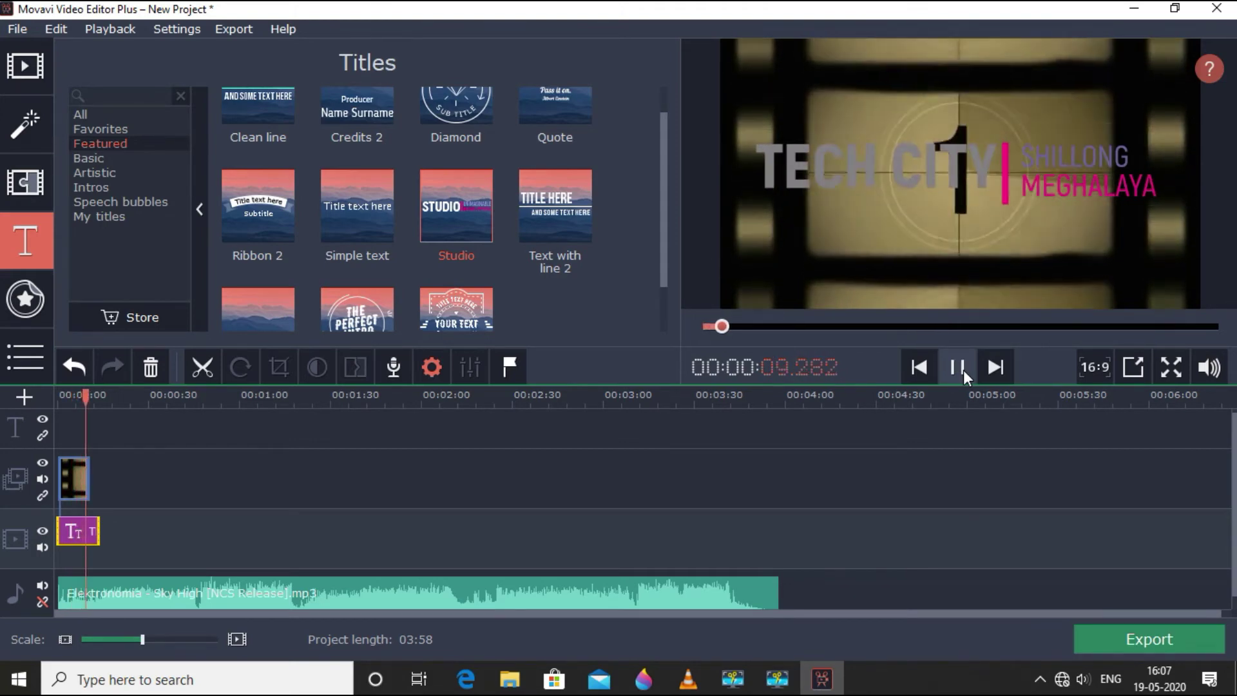
pyautogui.click(957, 367)
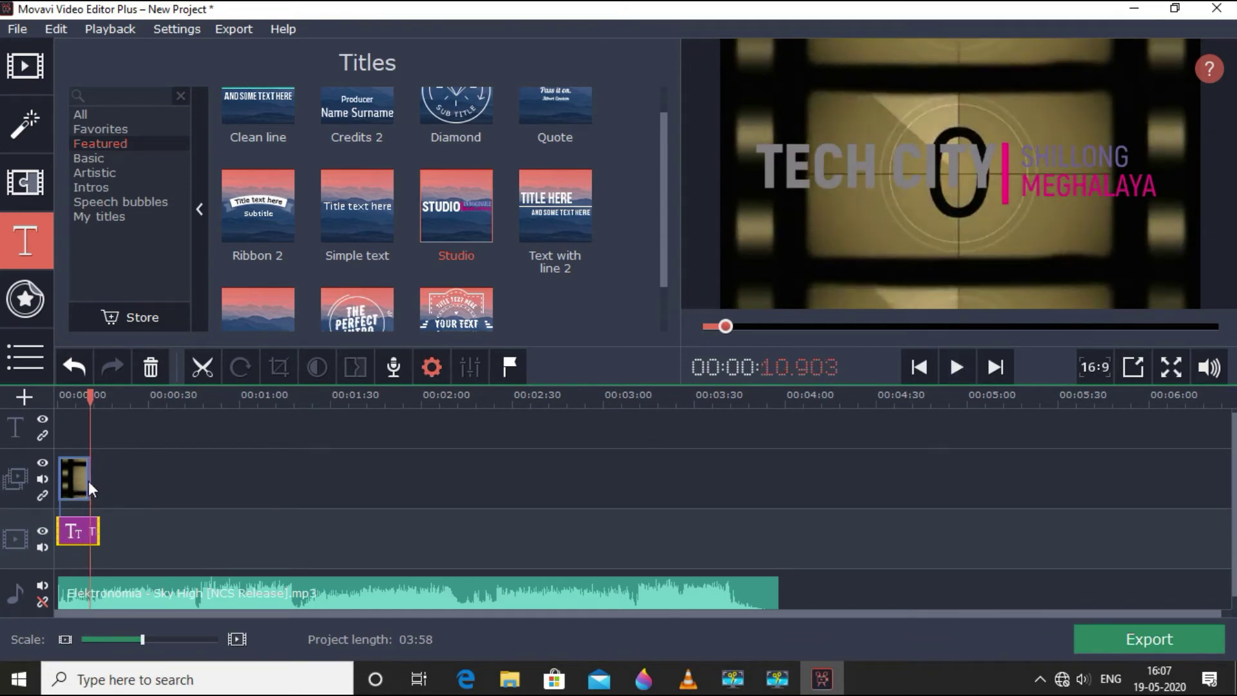
# Reopen the title for editing and nudge the TECH CITY text and the divider bar into line with each other
pyautogui.doubleClick(67, 534)
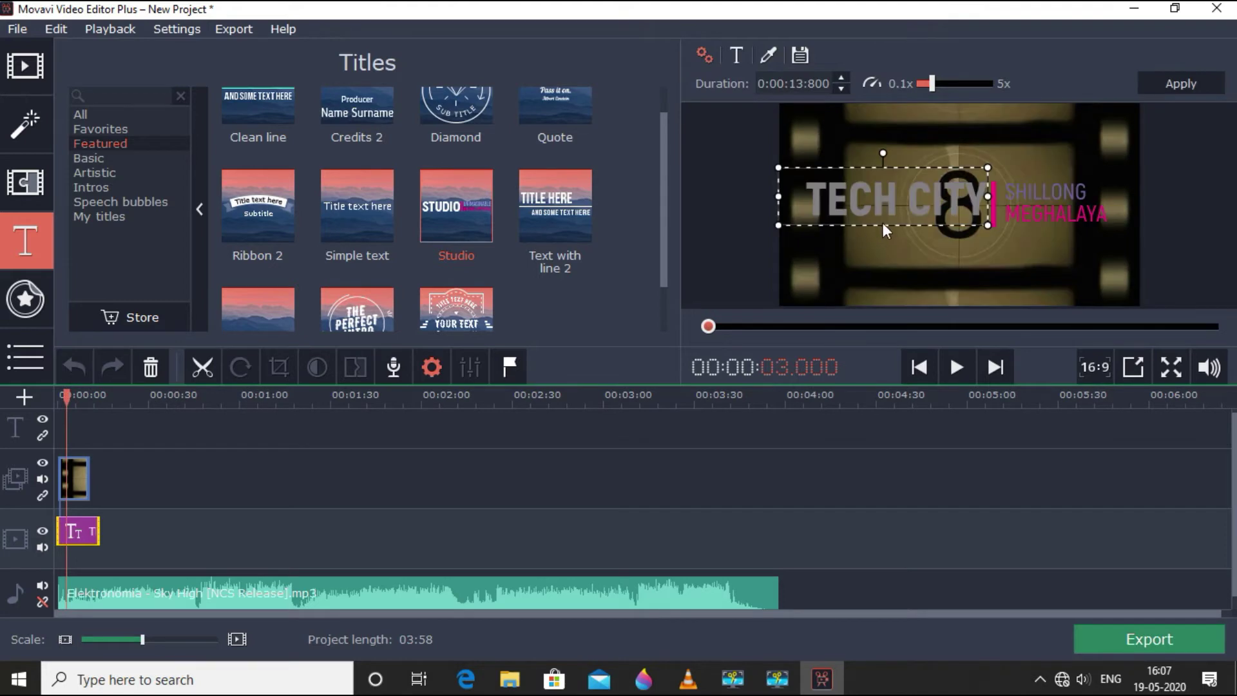
pyautogui.moveTo(917, 207); pyautogui.dragTo(995, 199)
pyautogui.click(1050, 152)
pyautogui.click(1057, 161)
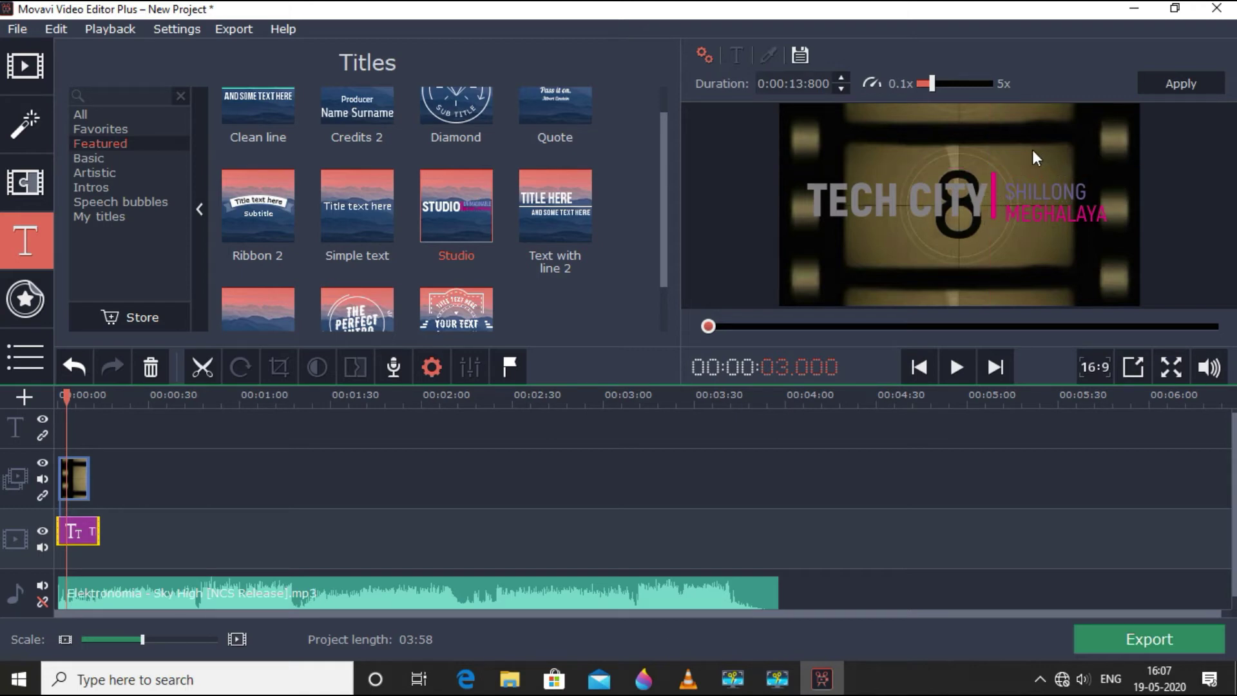
# Move the divider bar slightly down so it spans the height of the SHILLONG and MEGHALAYA lines
pyautogui.click(994, 198)
pyautogui.moveTo(994, 198); pyautogui.dragTo(996, 217)
pyautogui.click(1020, 164)
pyautogui.click(991, 200)
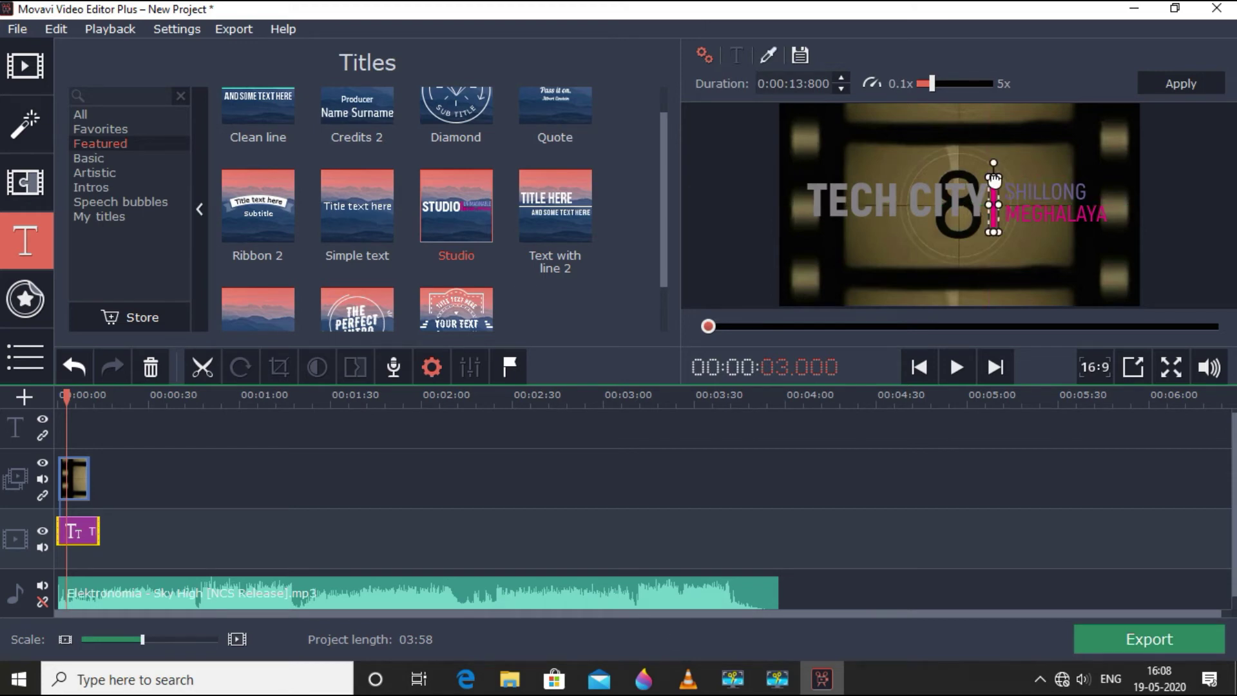
pyautogui.click(1031, 164)
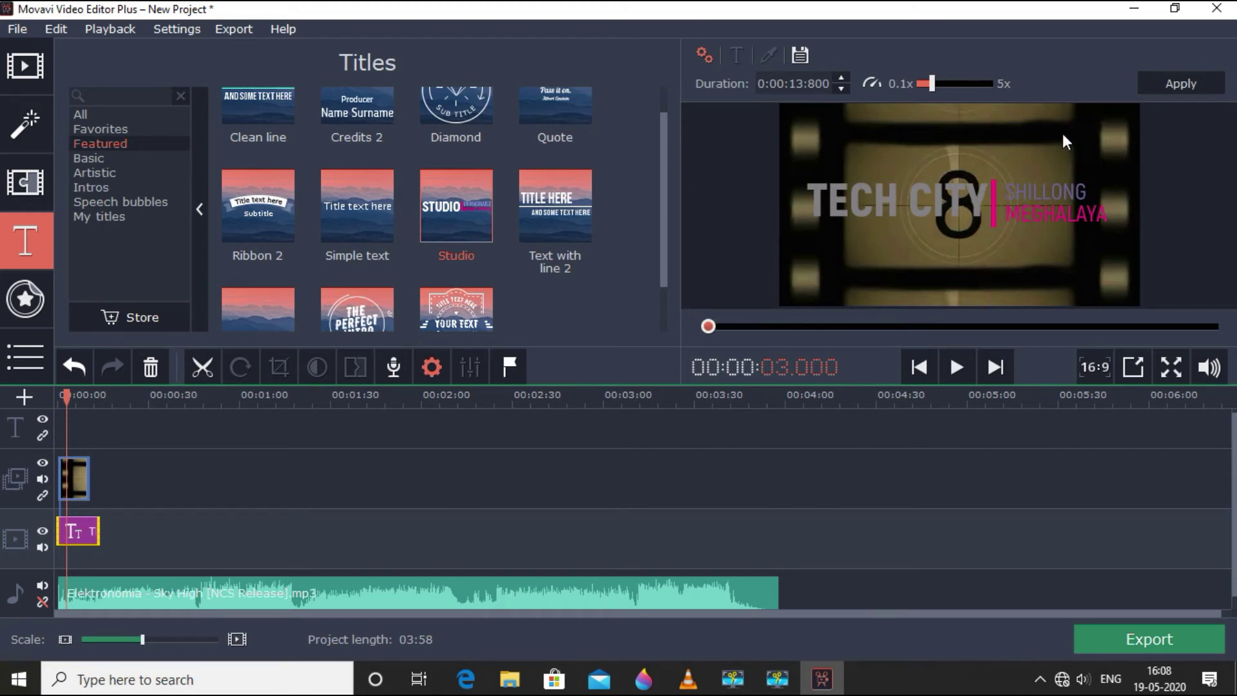
# Move the TECH CITY text slightly left and down, leaving a small gap before the divider bar
pyautogui.click(934, 201)
pyautogui.moveTo(934, 200); pyautogui.dragTo(934, 203)
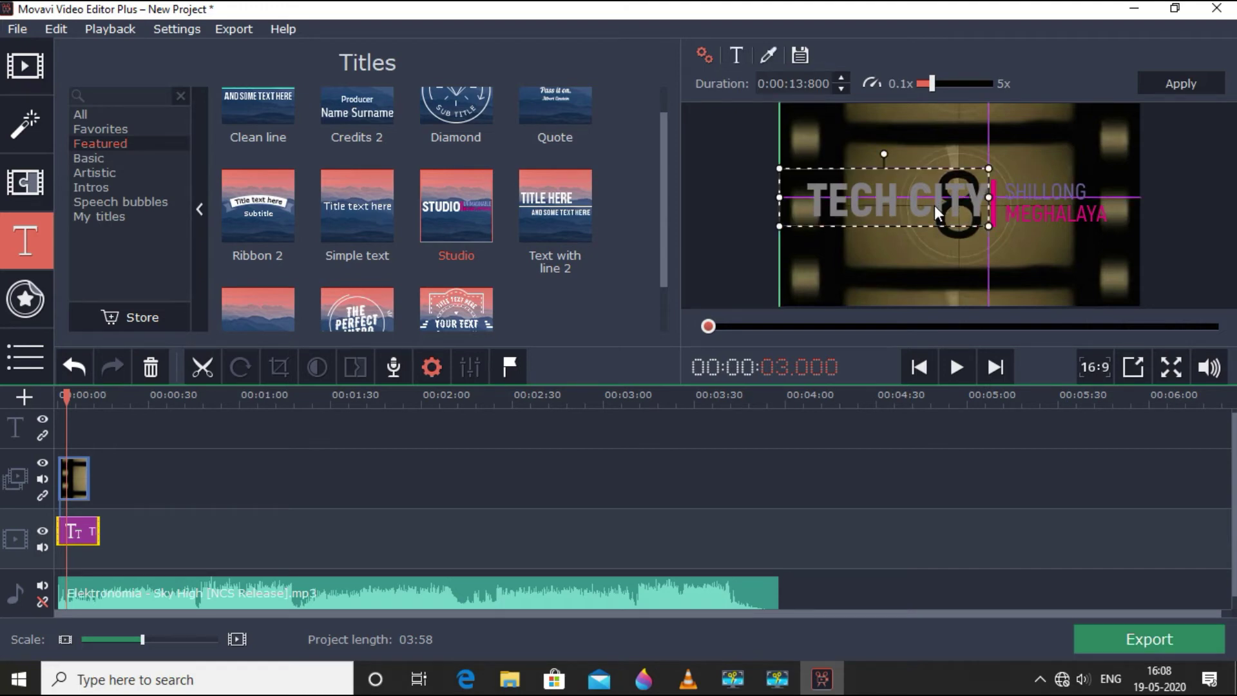
pyautogui.moveTo(934, 207); pyautogui.dragTo(949, 197)
pyautogui.click(1049, 152)
pyautogui.click(1038, 150)
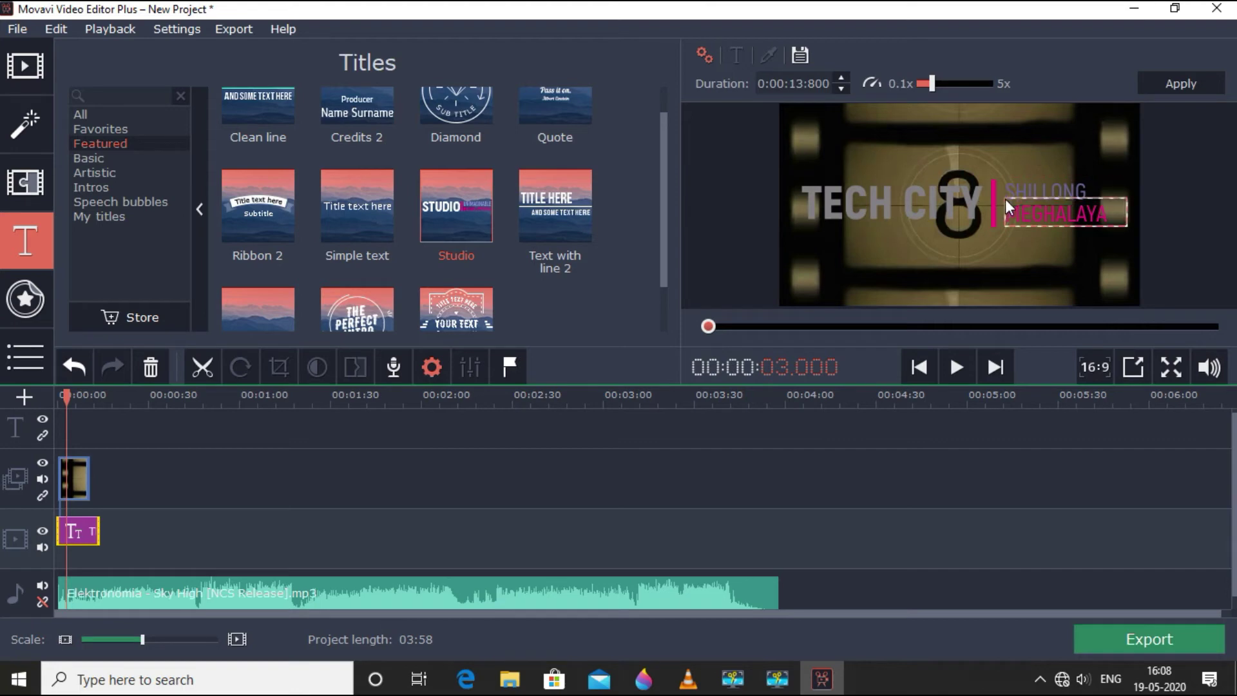
# Set the TECH CITY text's colour to white (#ffffff) and apply the title changes
pyautogui.click(1041, 188)
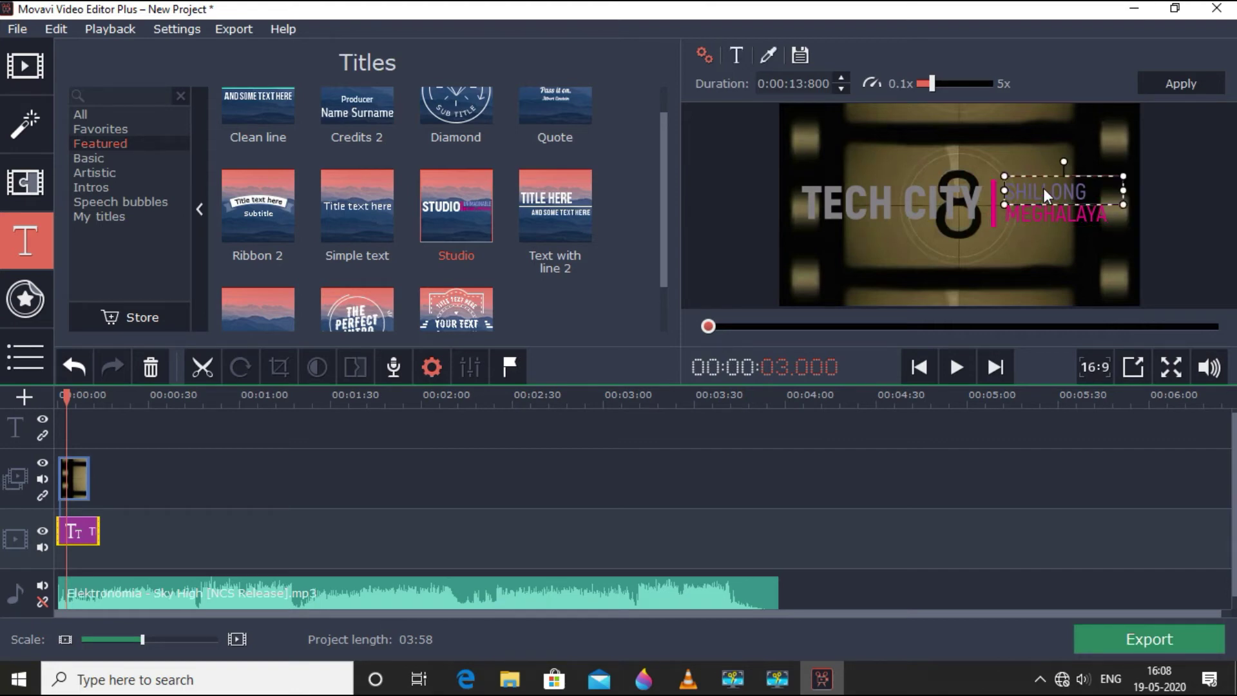
pyautogui.click(926, 203)
pyautogui.doubleClick(925, 204)
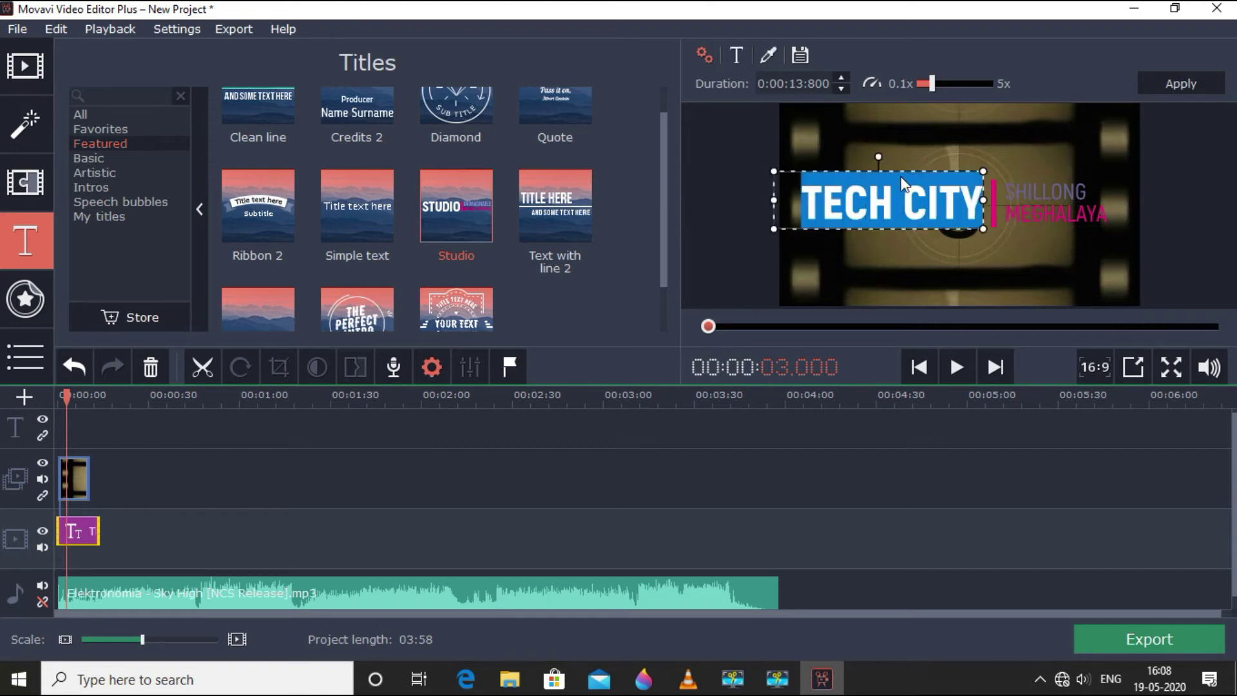
pyautogui.click(768, 57)
pyautogui.click(741, 83)
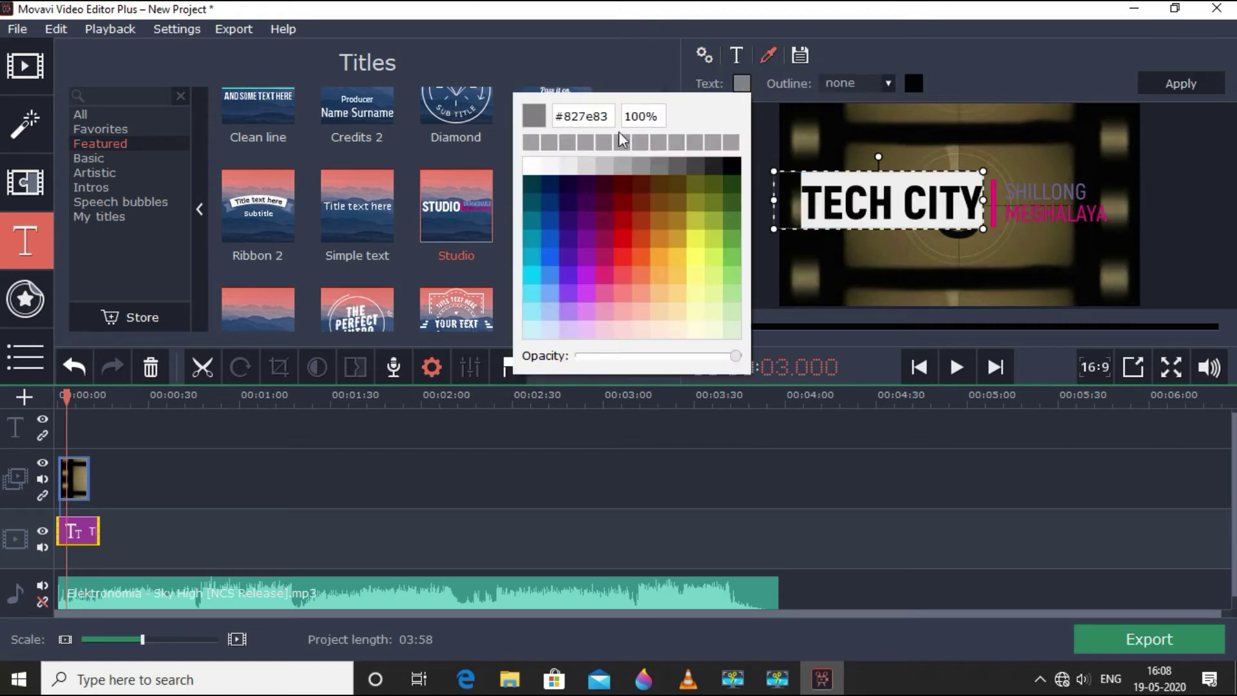
pyautogui.click(532, 166)
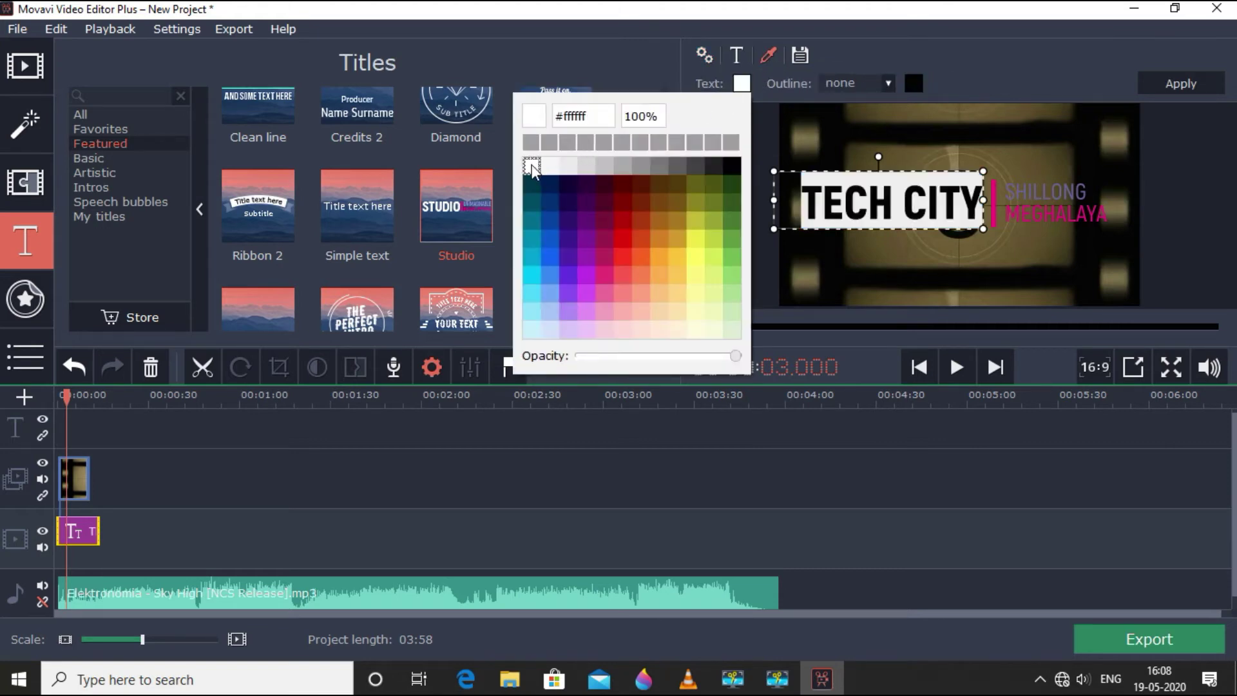
pyautogui.click(1204, 87)
# Reopen the title for editing and set the SHILLONG text's colour to red (#ff3823)
pyautogui.doubleClick(1049, 158)
pyautogui.click(1023, 185)
pyautogui.doubleClick(1030, 192)
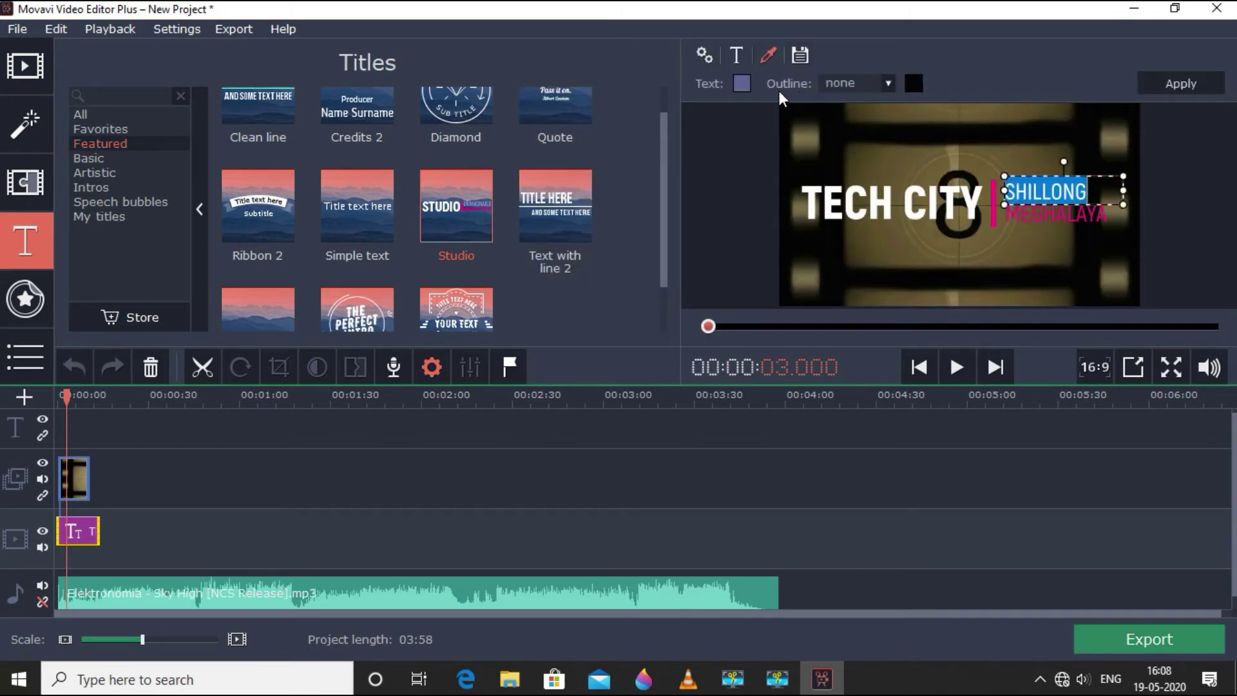
pyautogui.click(742, 83)
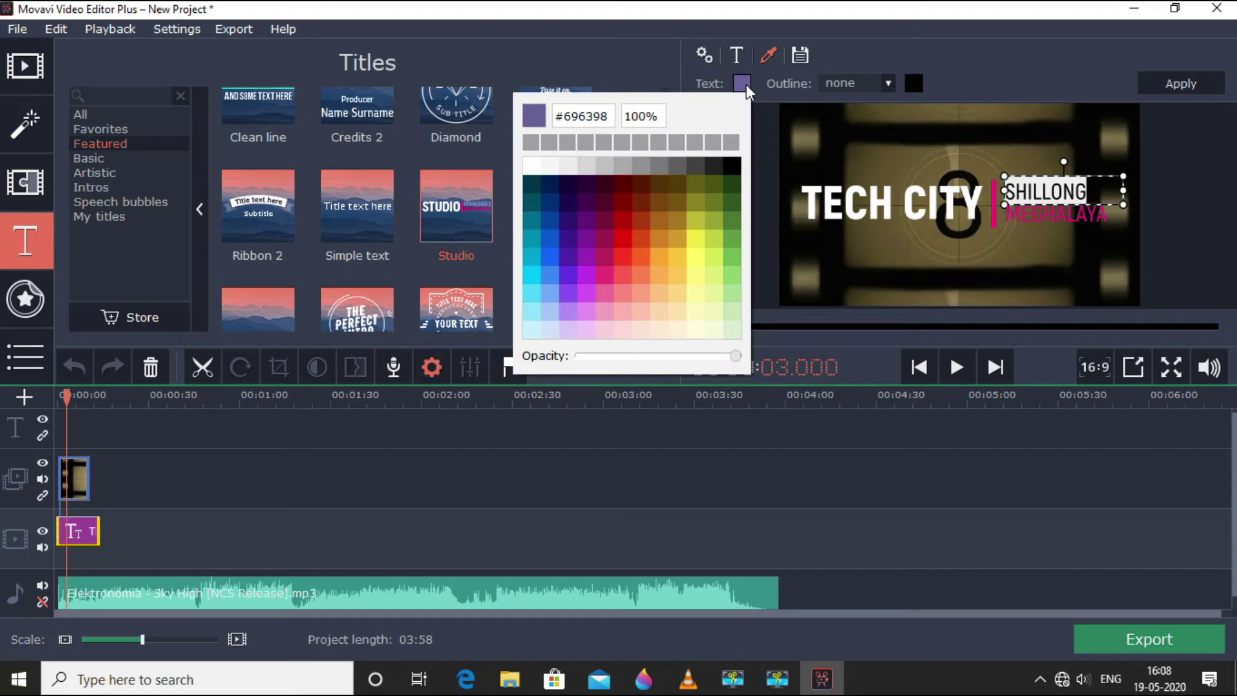
pyautogui.click(619, 186)
pyautogui.click(623, 258)
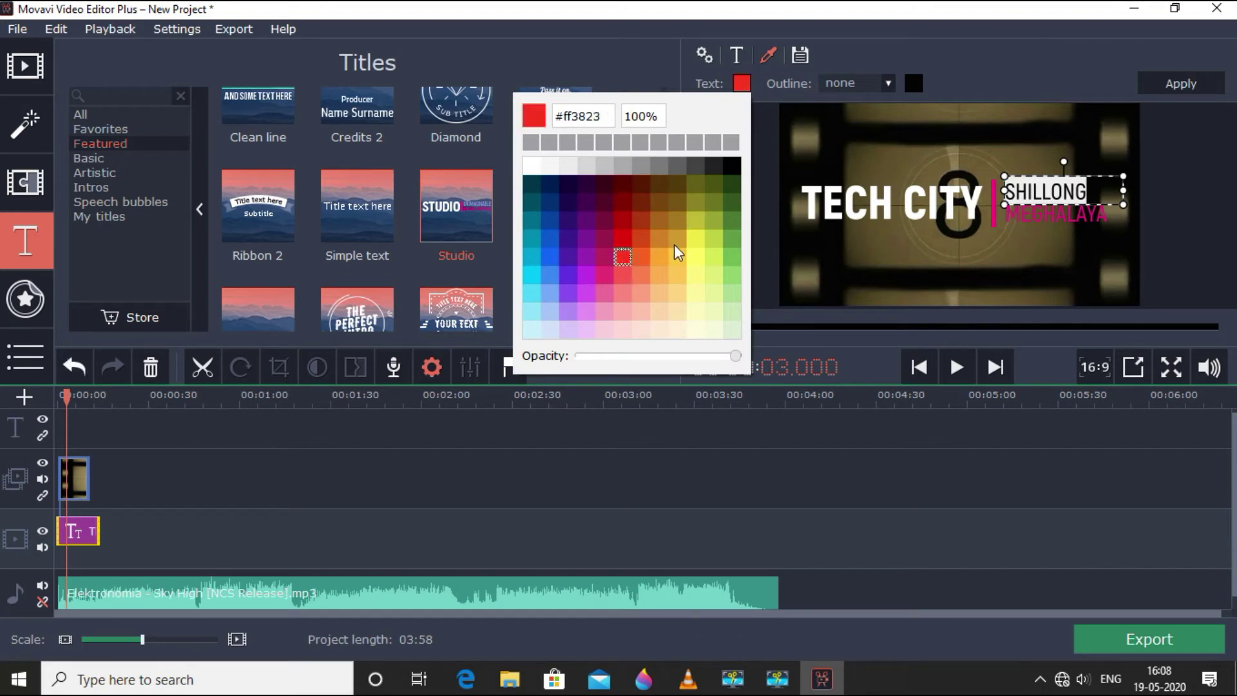
pyautogui.click(981, 118)
# Set the MEGHALAYA text's colour to green (#629c44)
pyautogui.click(1073, 211)
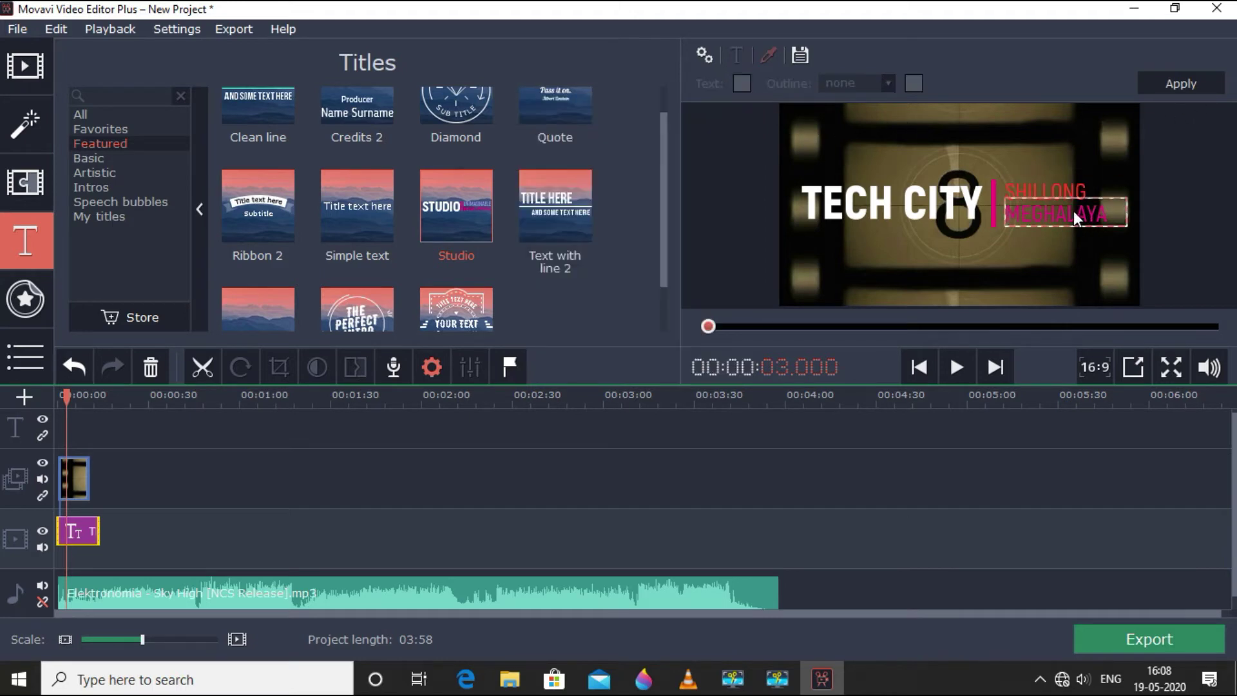
pyautogui.click(1073, 210)
pyautogui.click(748, 82)
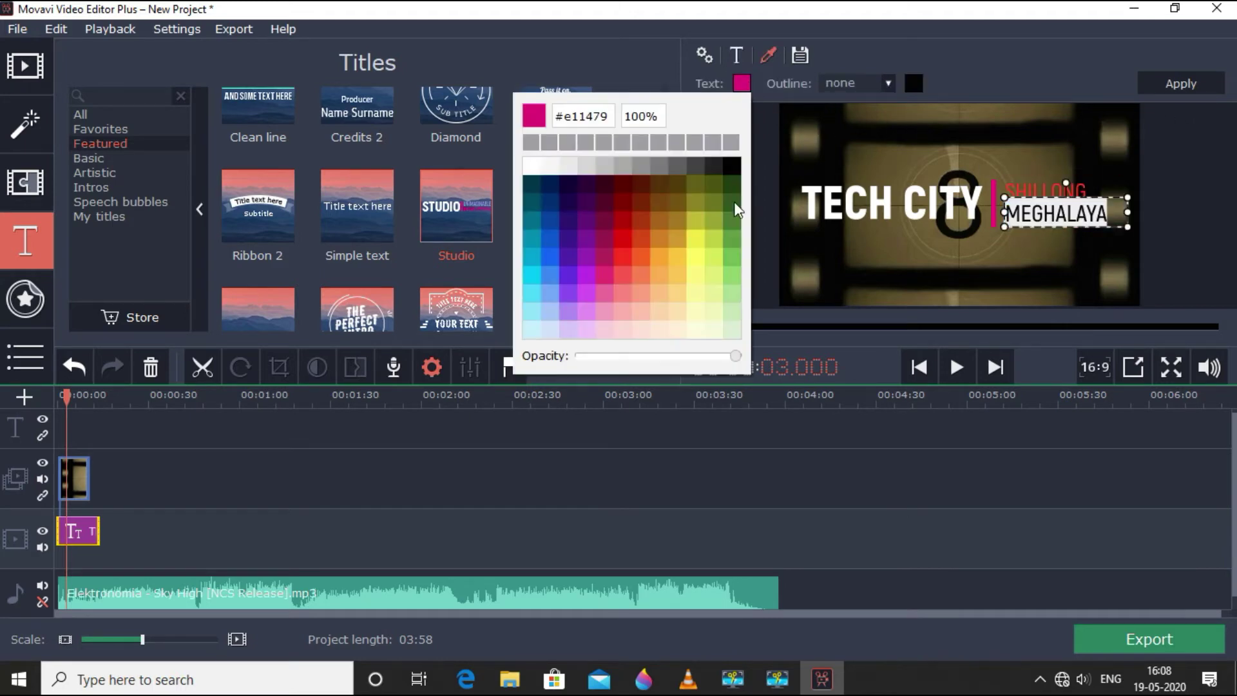
pyautogui.click(736, 238)
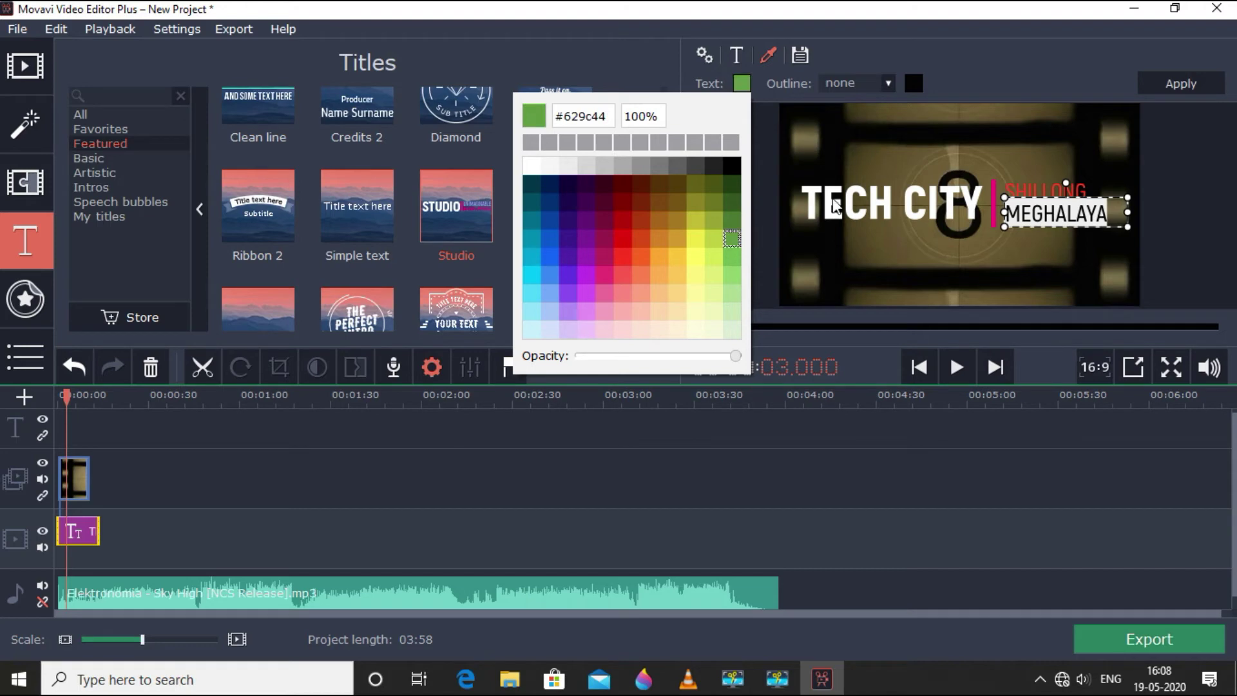
pyautogui.click(902, 153)
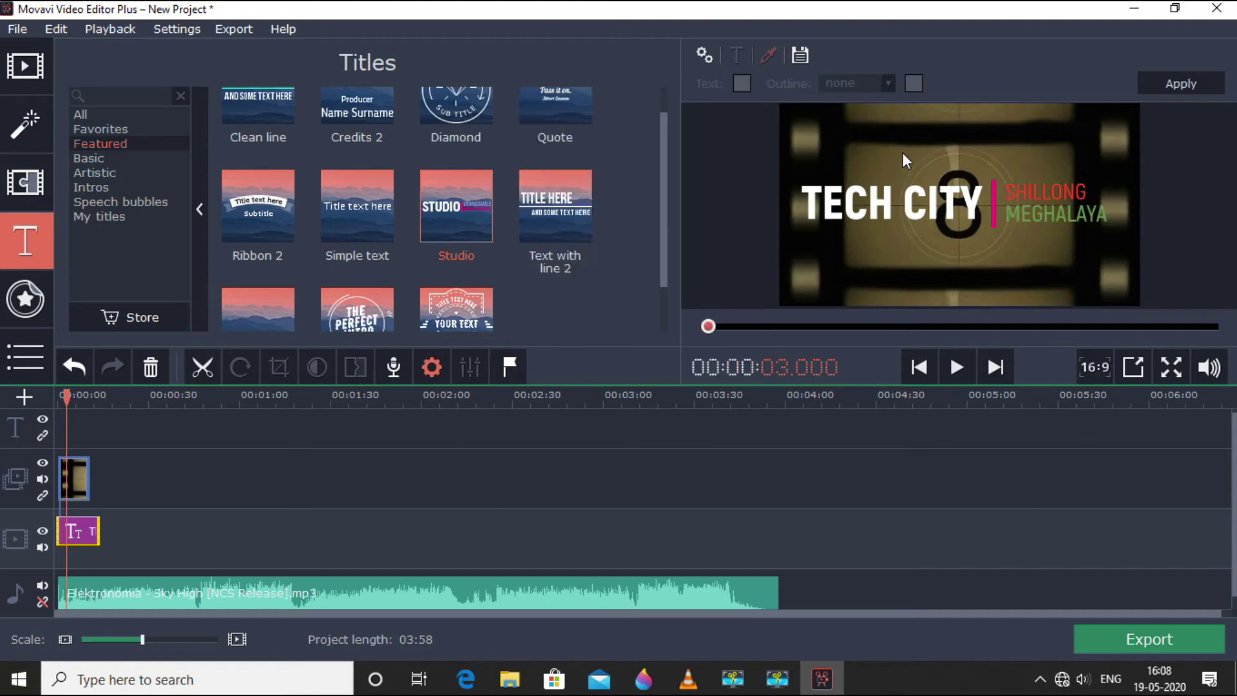
# Set the divider bar's decoration colour to blue (#1464f6) and apply the title changes
pyautogui.click(995, 208)
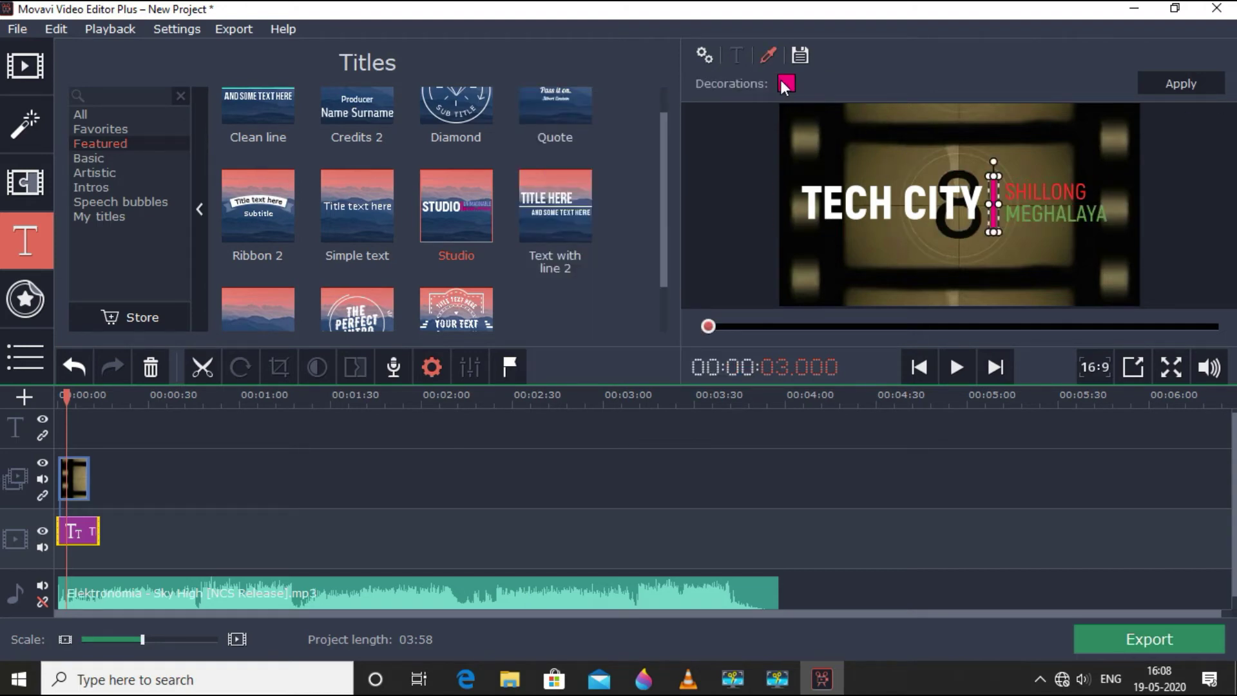
pyautogui.click(782, 84)
pyautogui.click(600, 257)
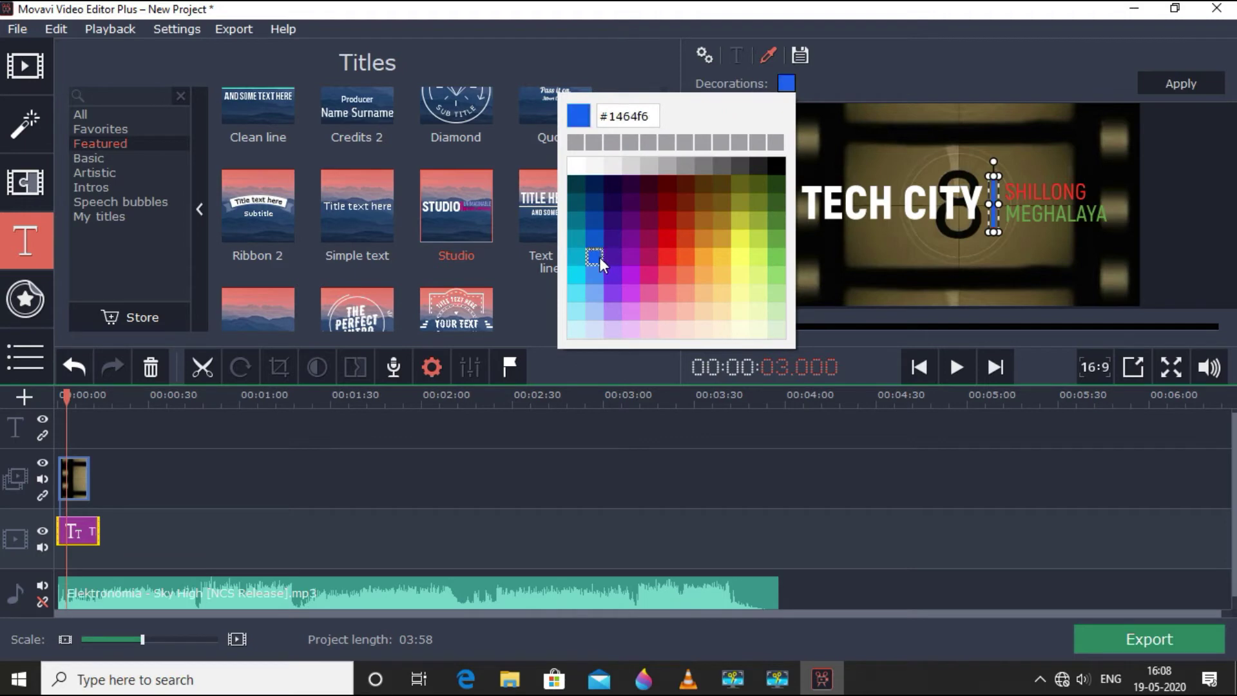
pyautogui.click(876, 160)
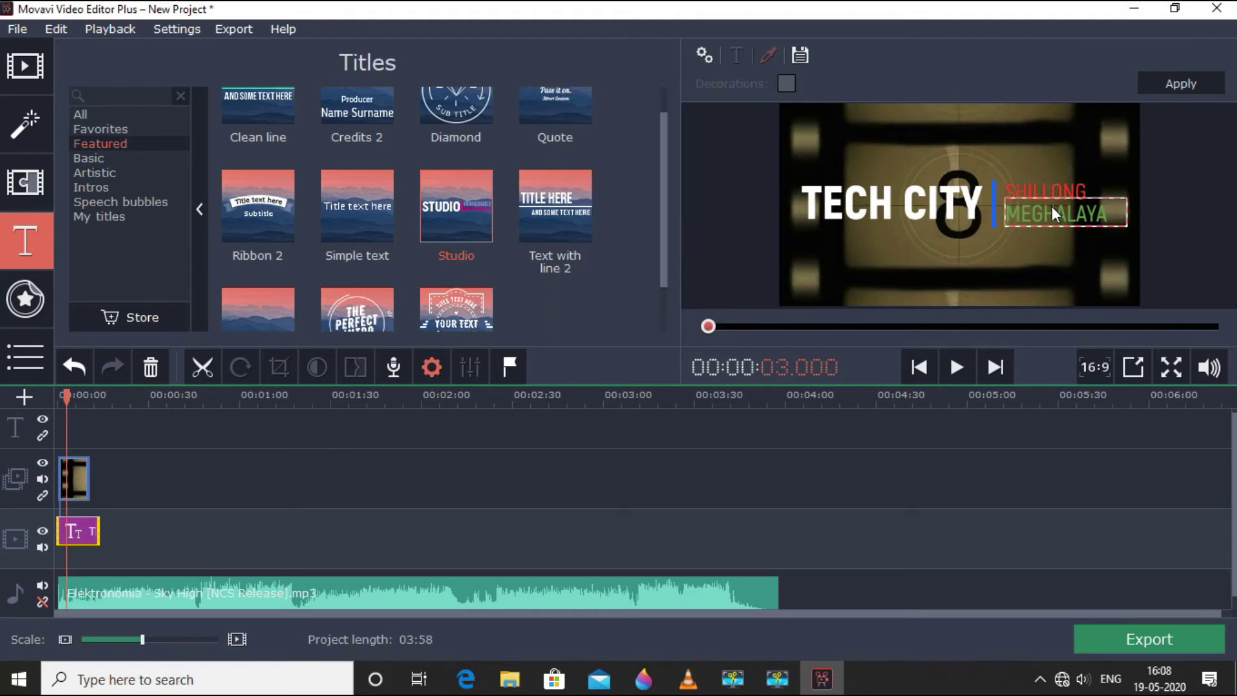
pyautogui.click(1179, 86)
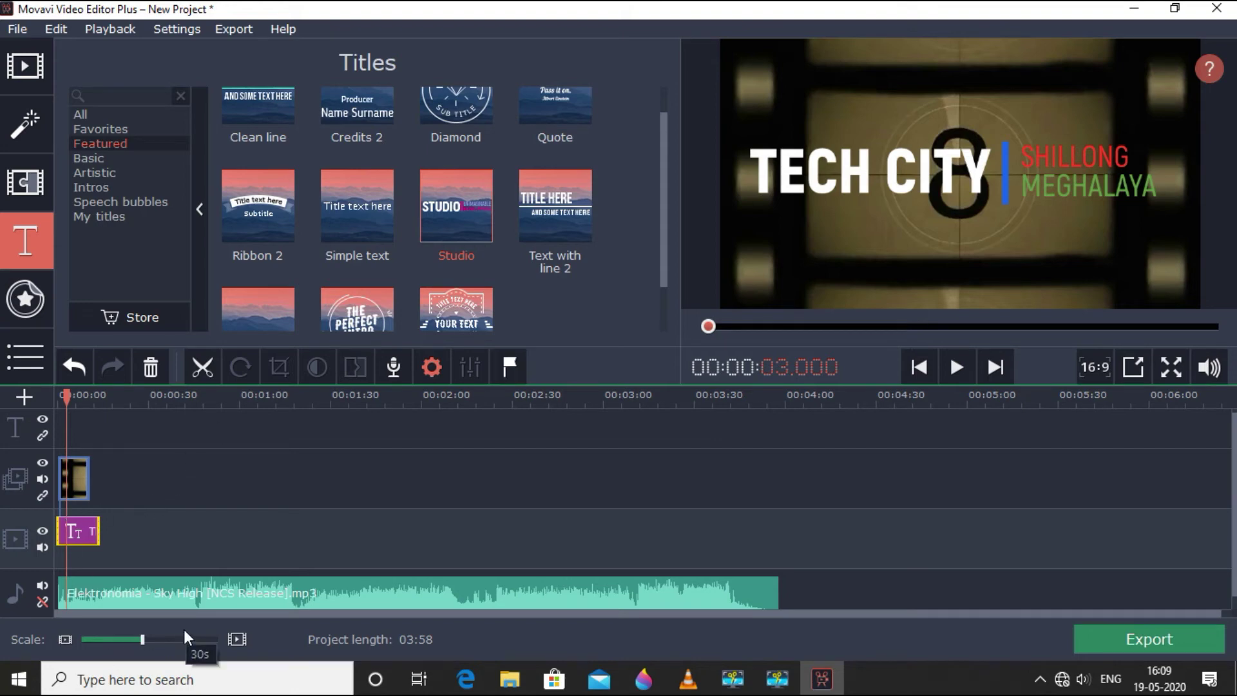
# Lower the computer's system volume to 10
pyautogui.press('XF86AudioLowerVolume')
pyautogui.press('XF86AudioLowerVolume')
pyautogui.press('XF86AudioLowerVolume')
pyautogui.press('XF86AudioLowerVolume')
pyautogui.press('XF86AudioLowerVolume')
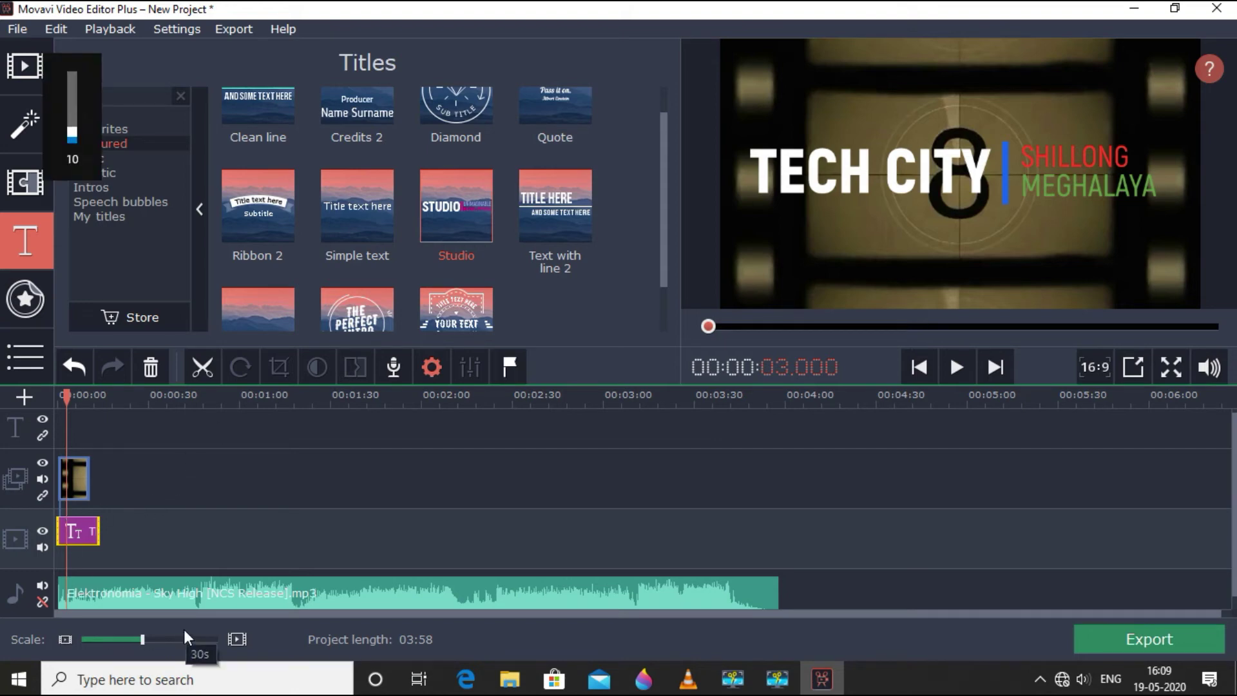
# Play the project from the beginning to check the recoloured title over the countdown, then stop playback
pyautogui.click(65, 395)
pyautogui.moveTo(65, 395); pyautogui.dragTo(60, 395)
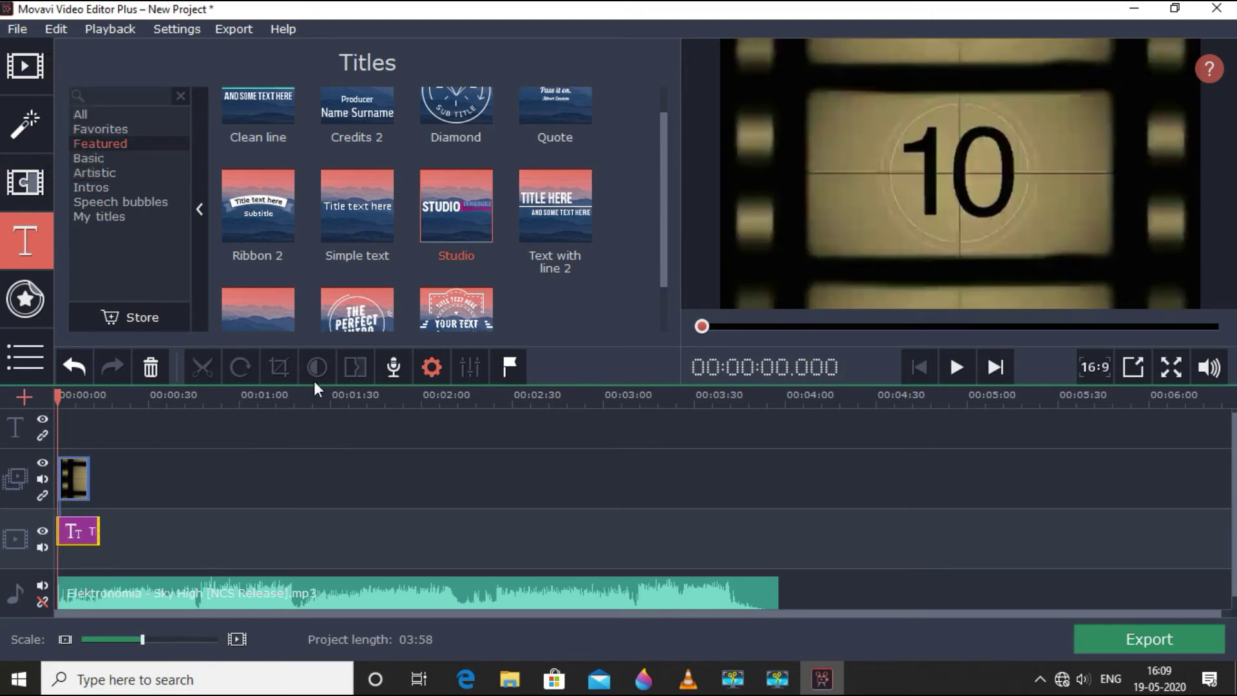
pyautogui.click(956, 367)
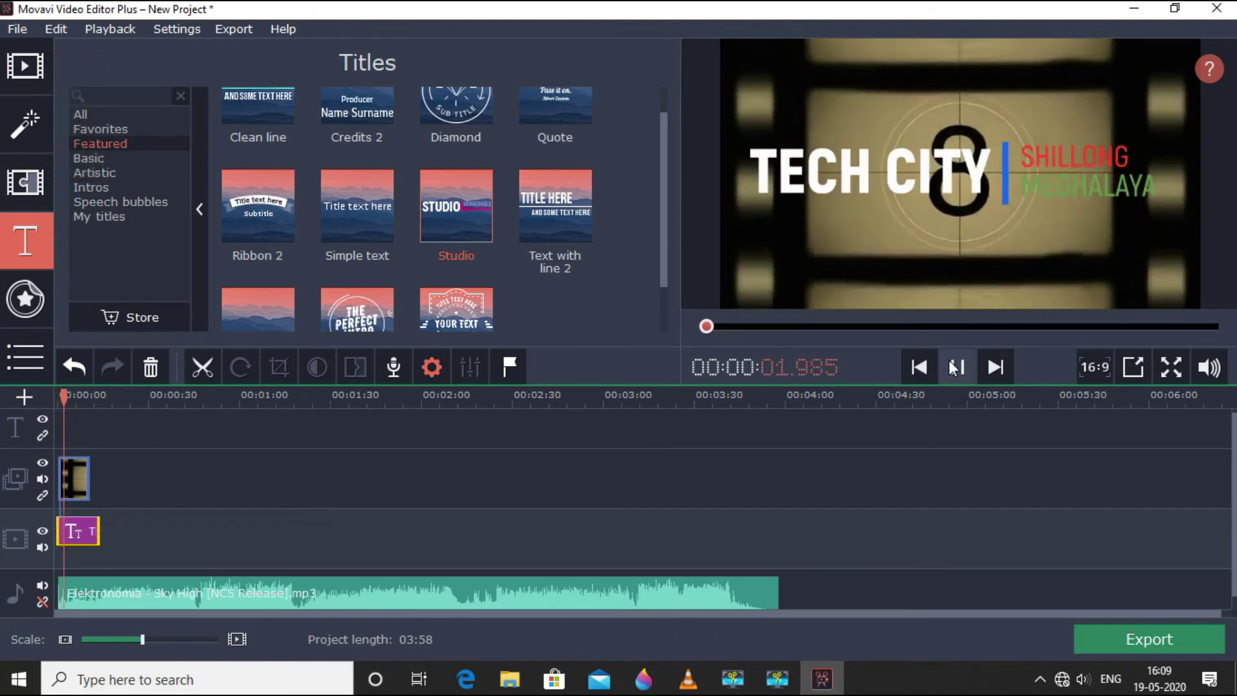
pyautogui.click(954, 367)
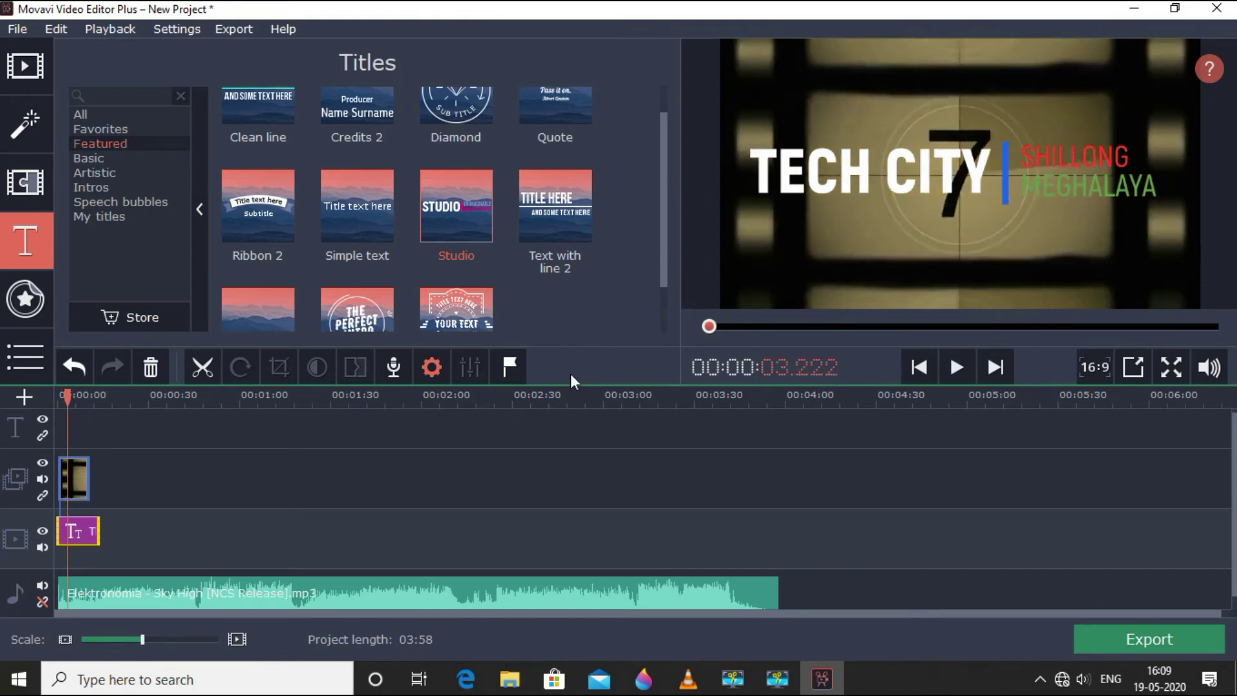
pyautogui.click(971, 369)
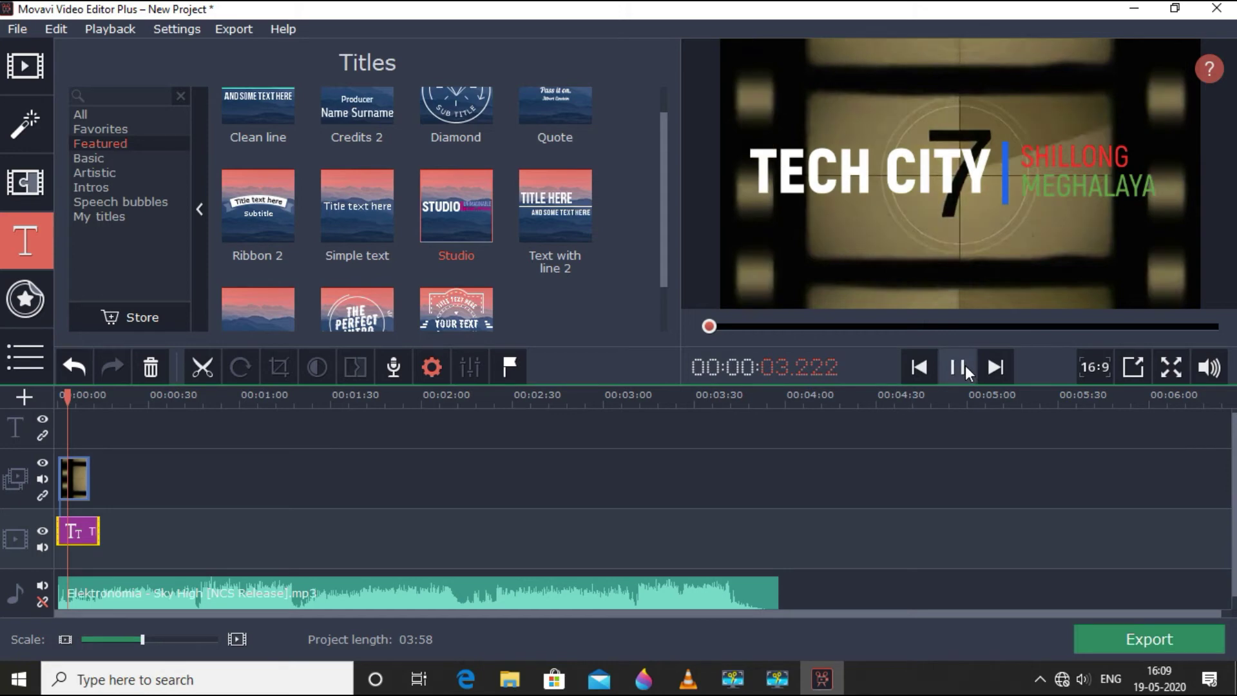
pyautogui.click(966, 370)
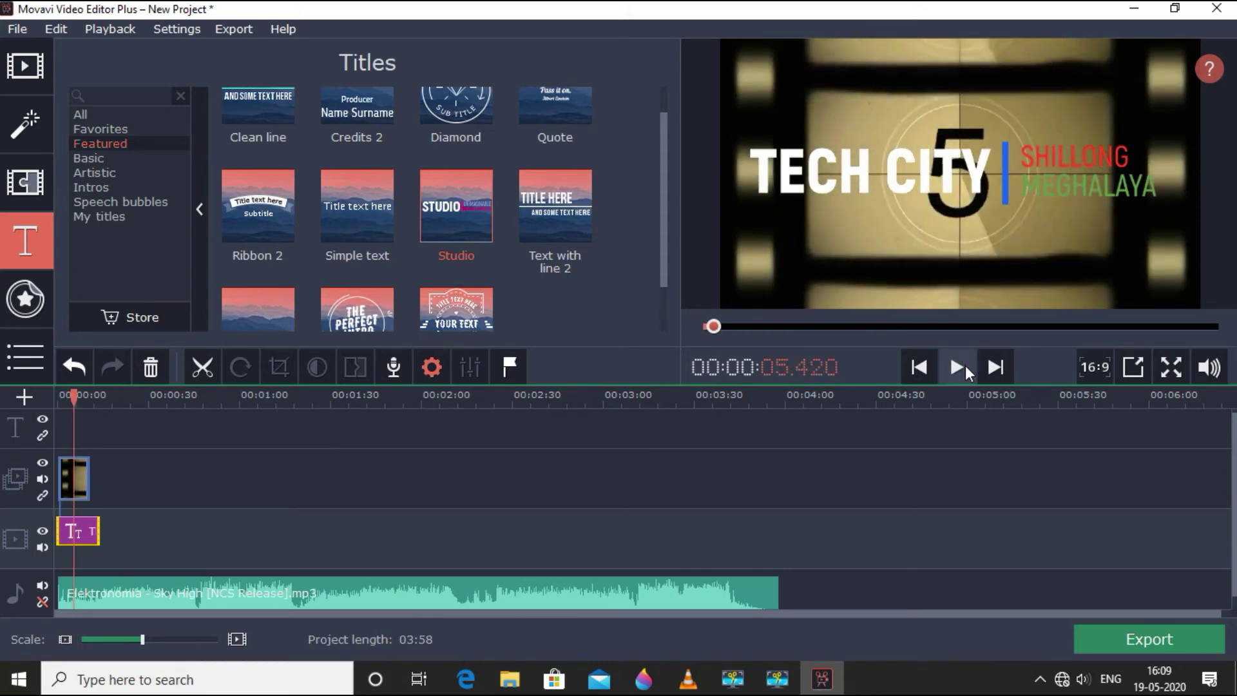
# Play through the title's closing animation, stop playback and trim the end of the Studio title clip to about 12.3 seconds
pyautogui.click(966, 370)
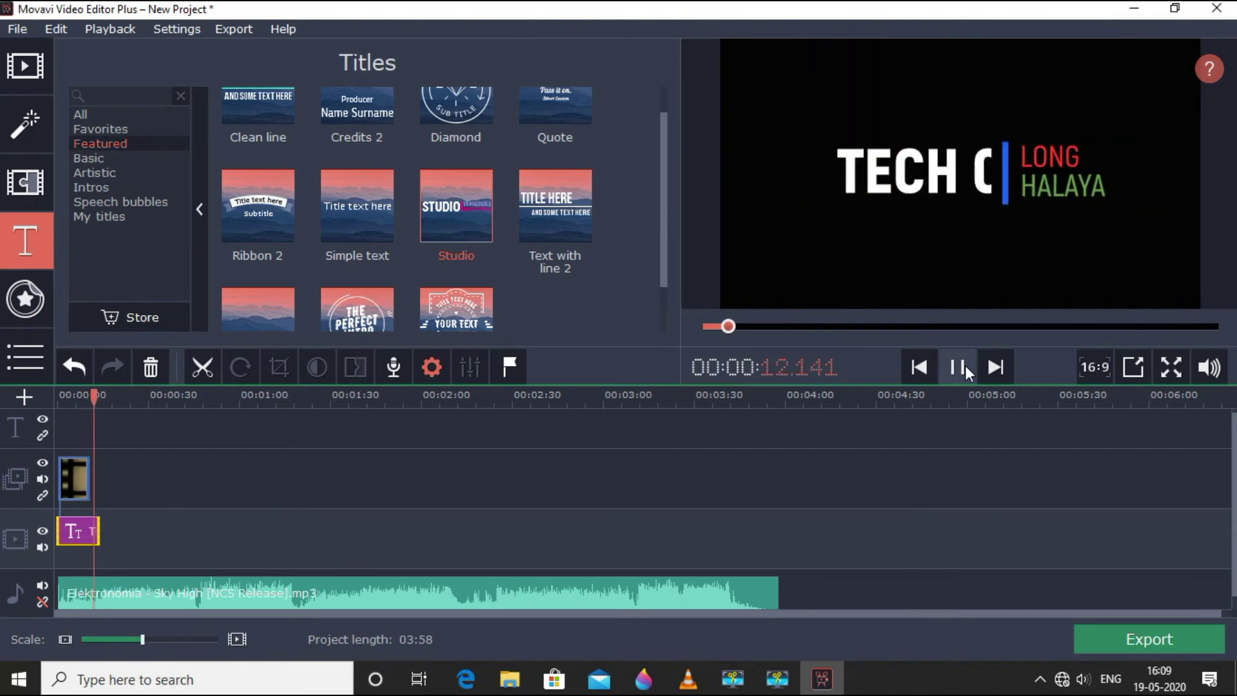
pyautogui.click(966, 370)
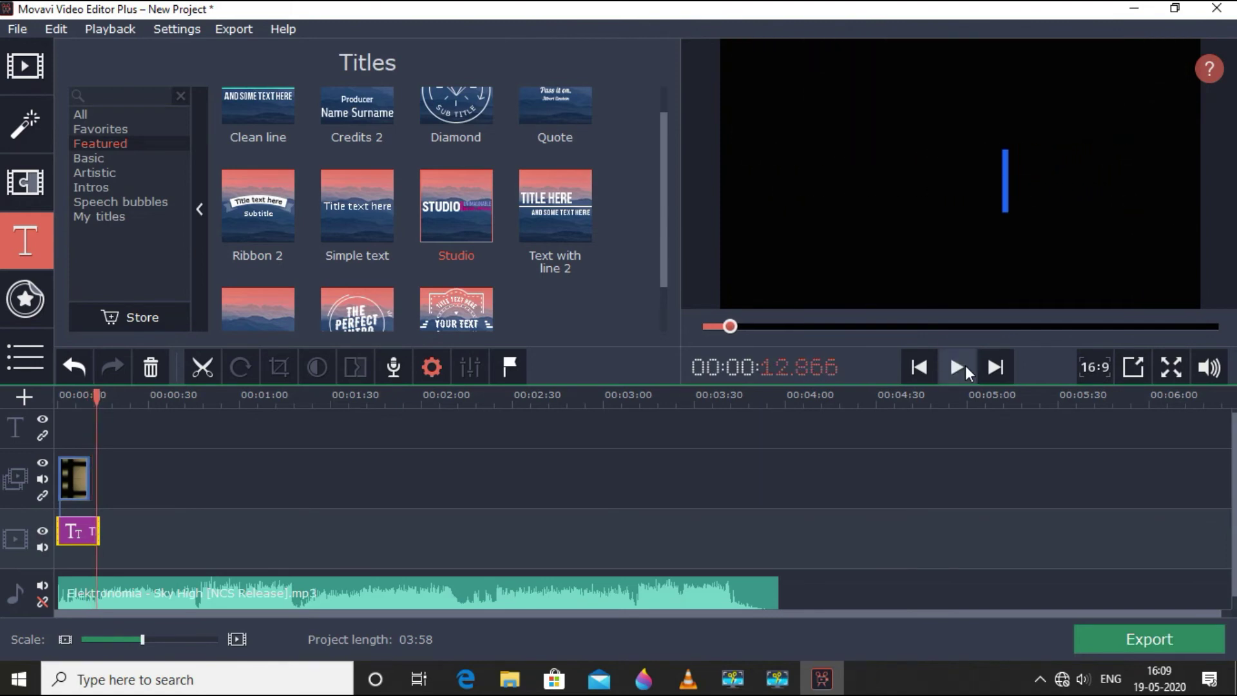
pyautogui.moveTo(96, 523); pyautogui.dragTo(93, 524)
pyautogui.moveTo(97, 395); pyautogui.dragTo(52, 419)
pyautogui.click(97, 534)
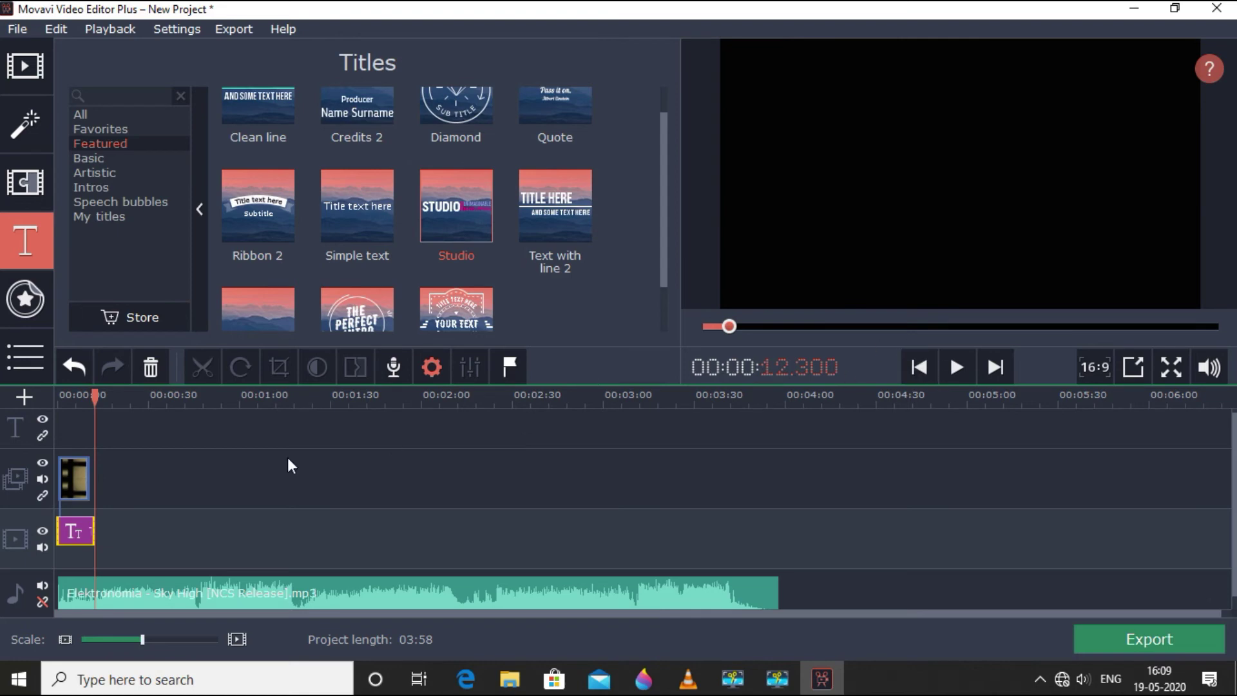
# Split the background music at 12.6 seconds, at the end of the title clip, and delete the remaining music
pyautogui.click(96, 590)
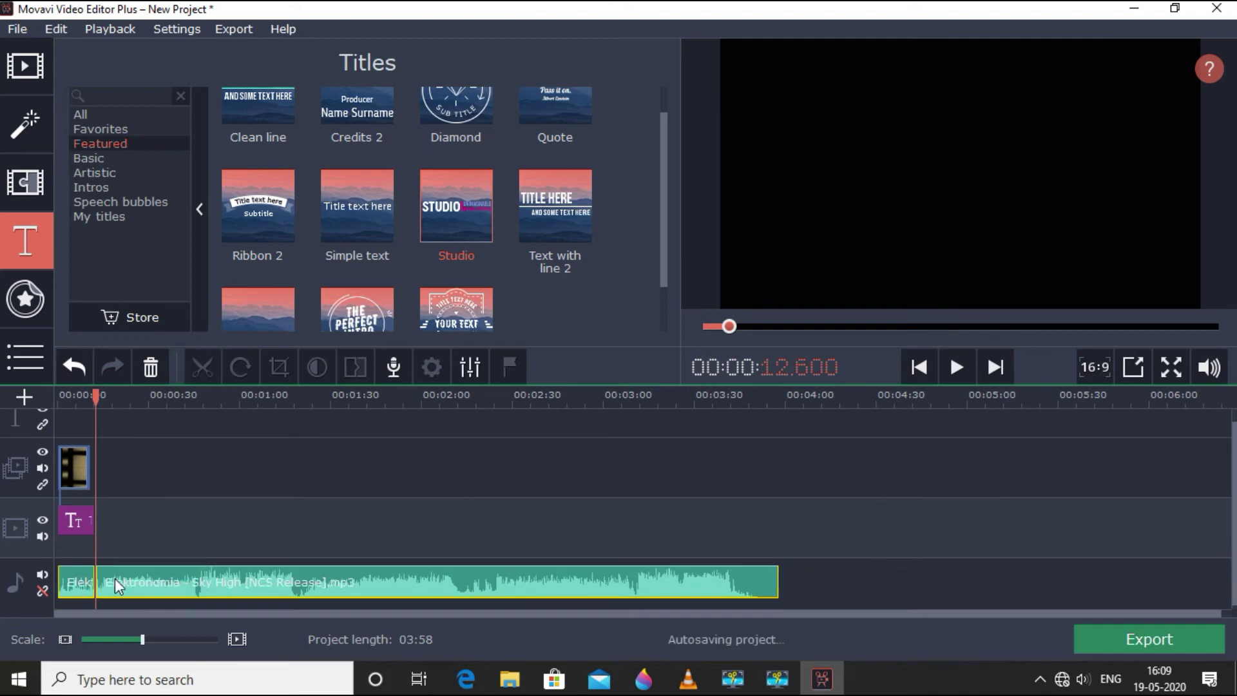
pyautogui.click(115, 578)
pyautogui.press('Delete')
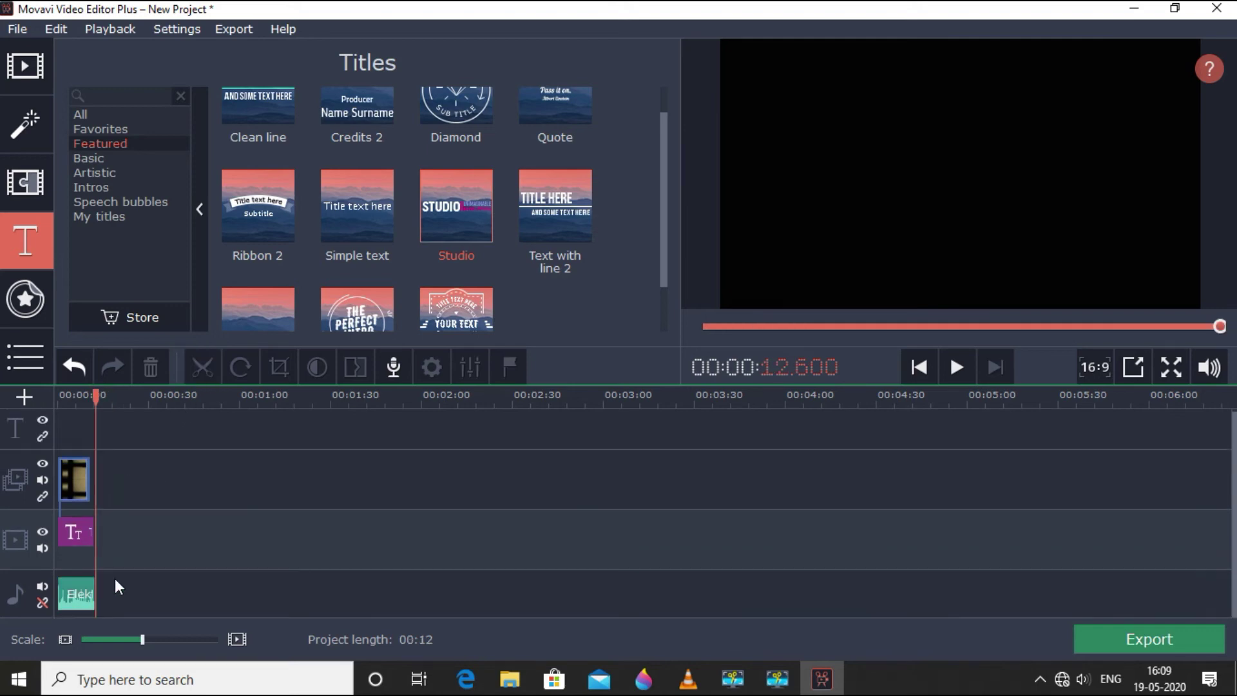
# Set the shortened music clip's fade out to 0.5 sec
pyautogui.doubleClick(87, 594)
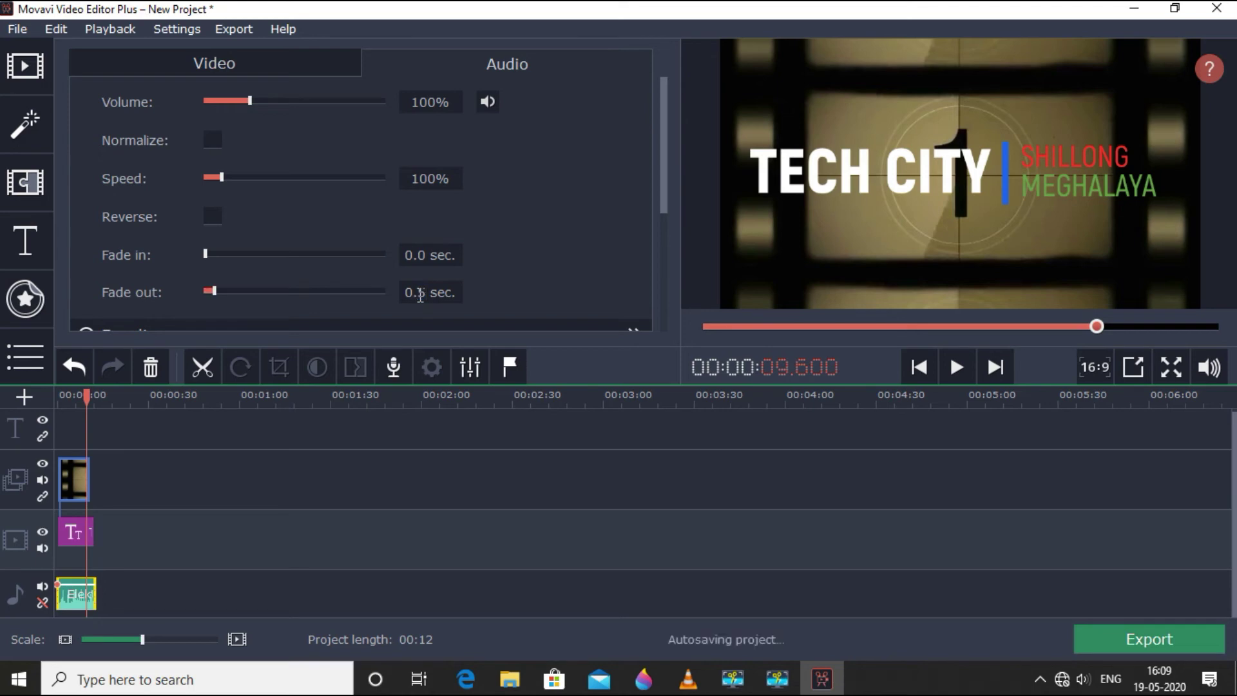
pyautogui.click(313, 477)
# Play the shortened project from the beginning to check it, and return the playhead to the start
pyautogui.moveTo(87, 412); pyautogui.dragTo(57, 400)
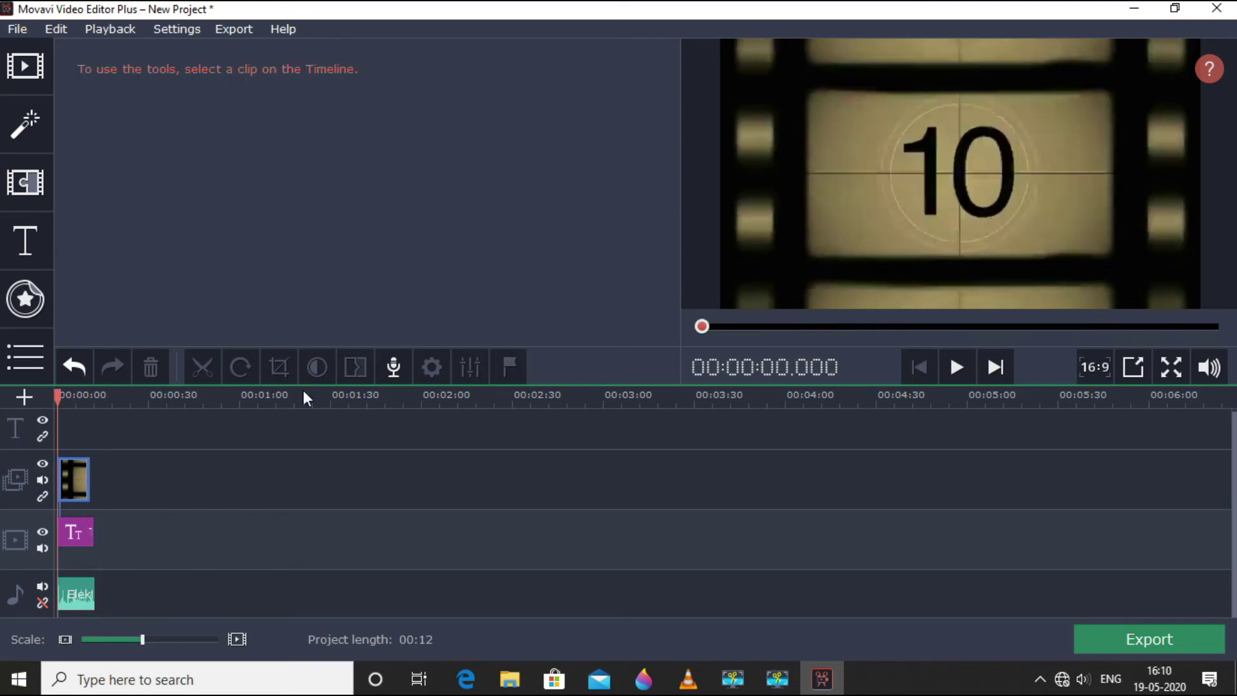
pyautogui.click(957, 365)
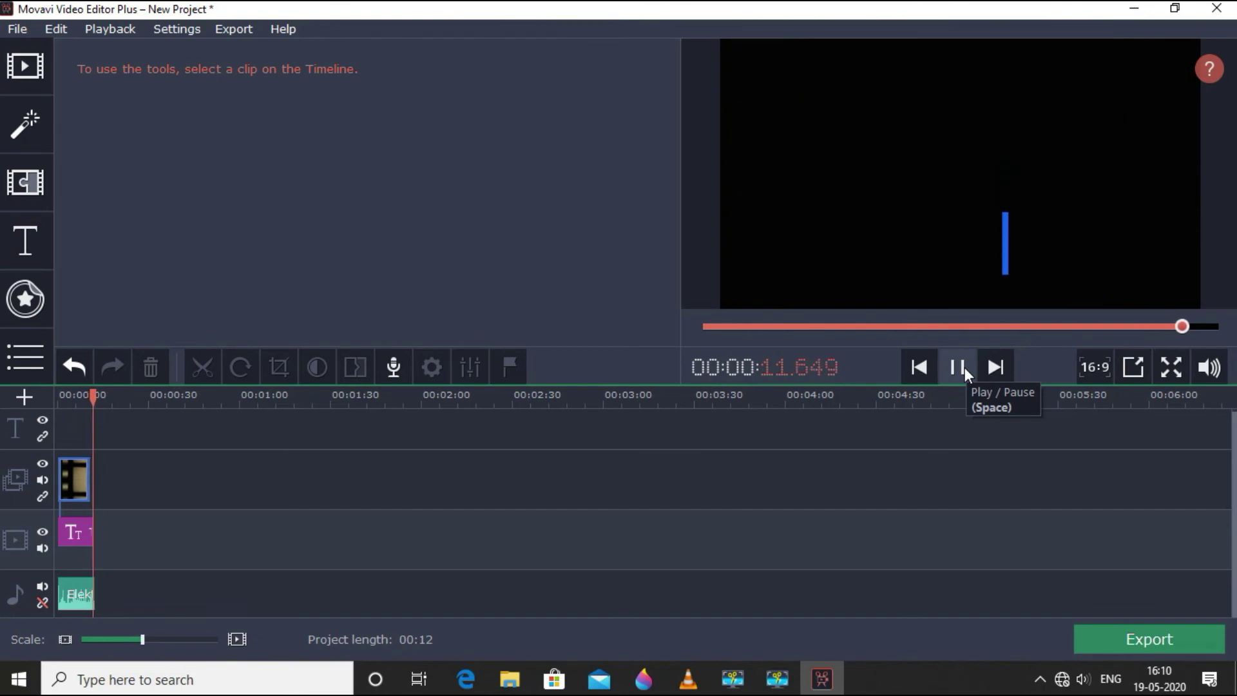
pyautogui.click(966, 374)
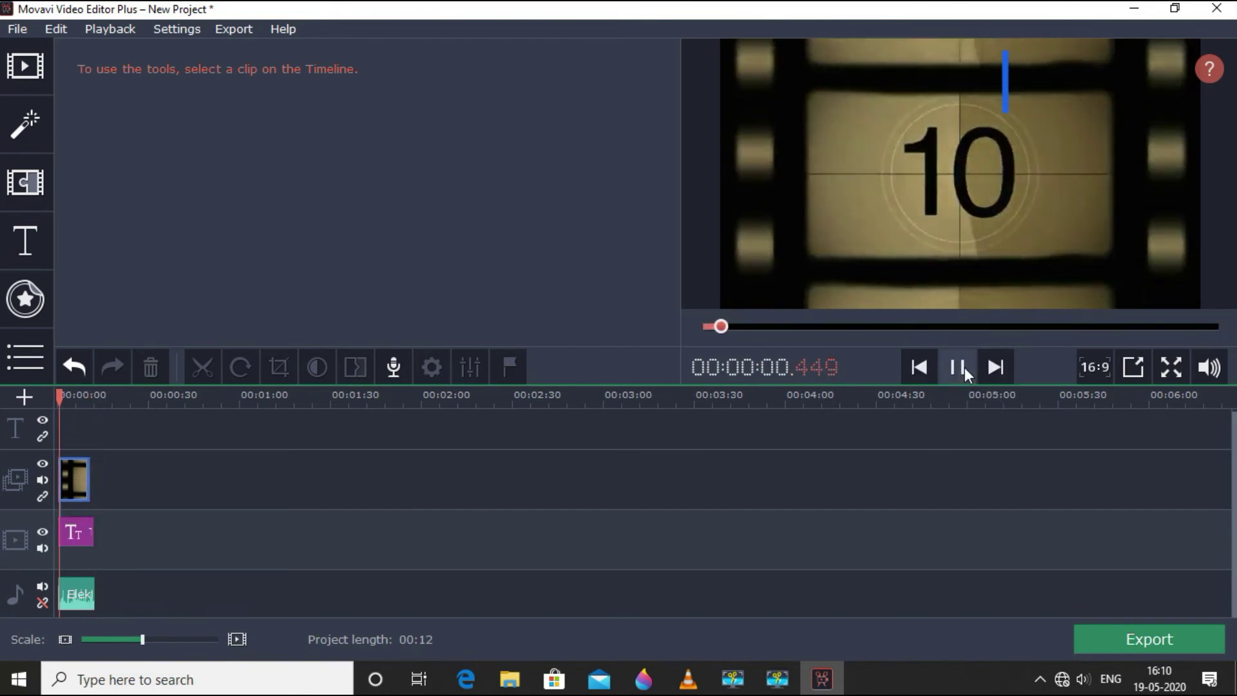
pyautogui.click(965, 374)
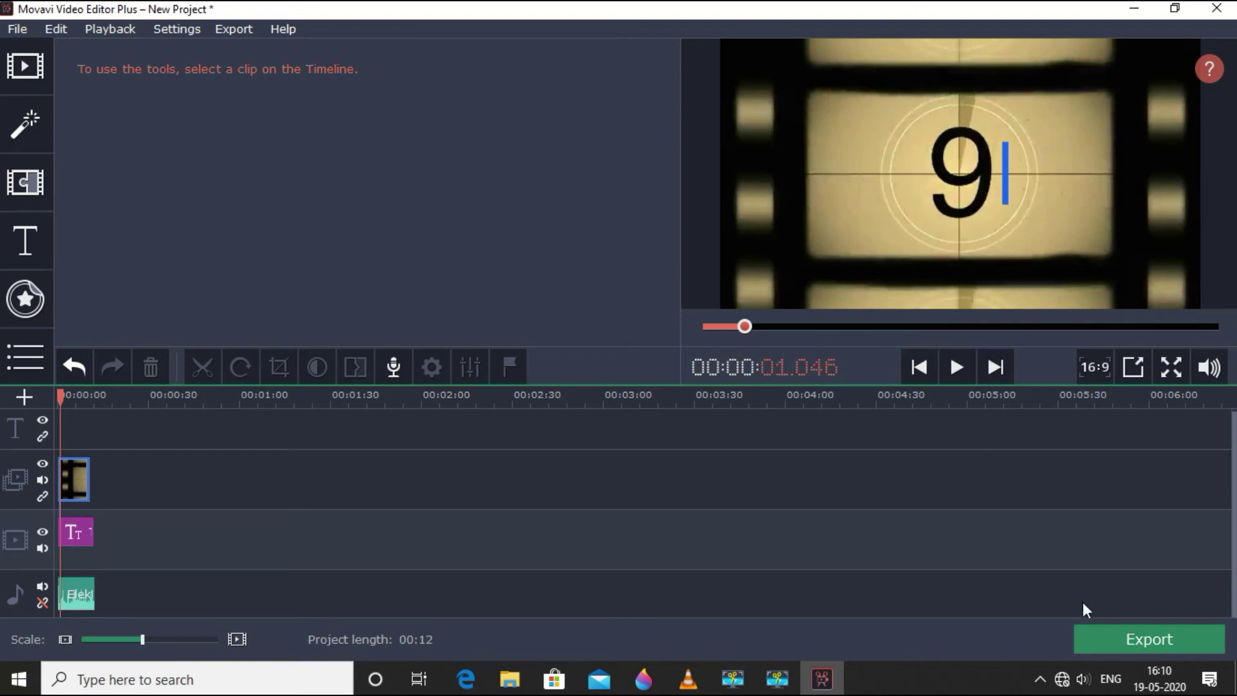
pyautogui.moveTo(60, 400); pyautogui.dragTo(97, 404)
pyautogui.click(919, 367)
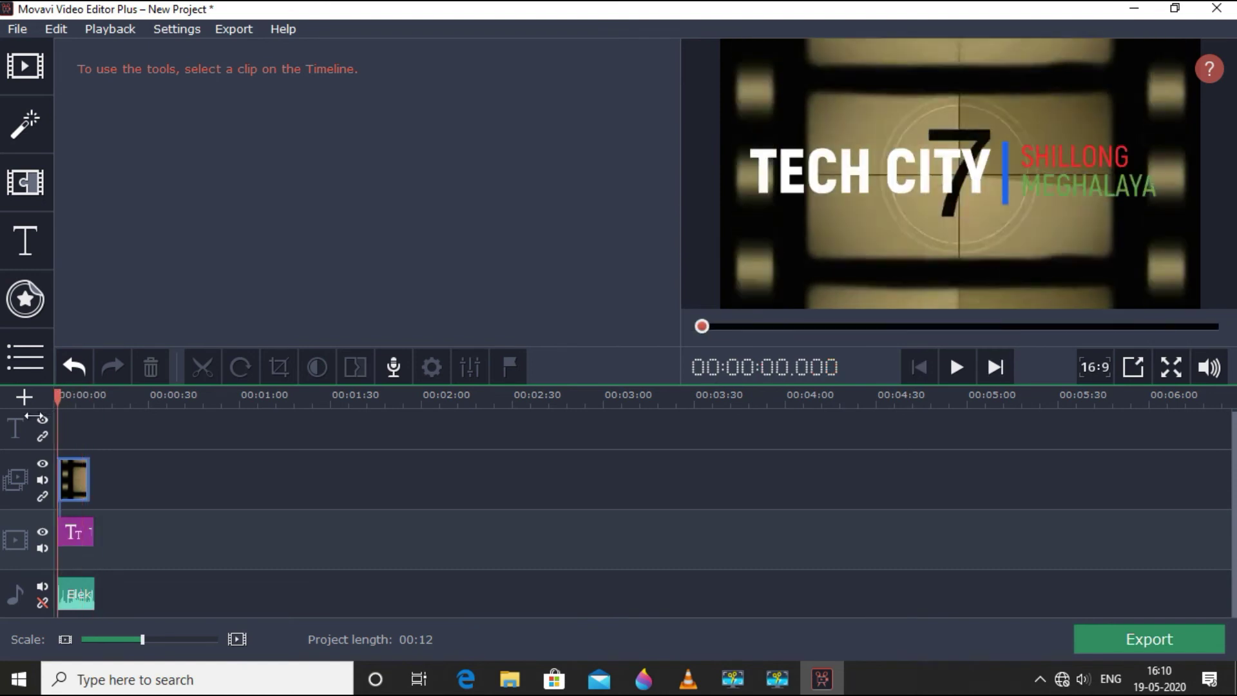
# Export the project as an MP4 file named INTRO at Highest quality to the UPLOAD folder, and open the output folder
pyautogui.click(1148, 640)
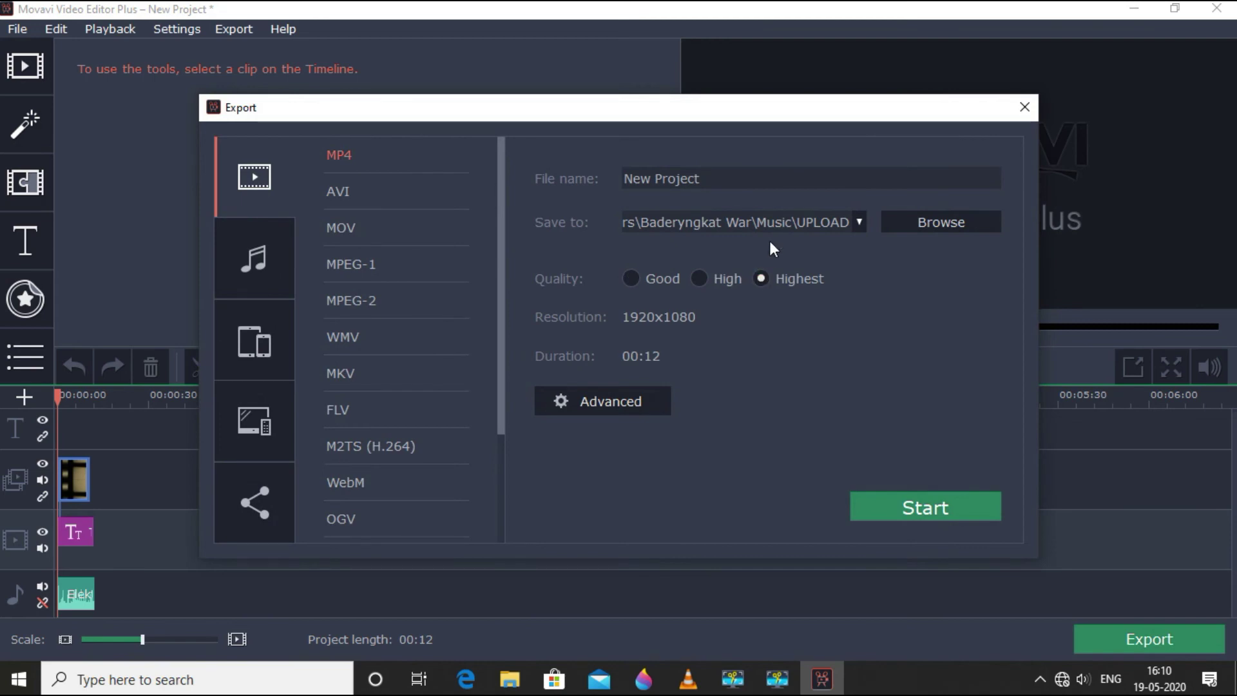
pyautogui.moveTo(725, 185); pyautogui.dragTo(519, 179)
pyautogui.write('INTRO')
pyautogui.click(909, 508)
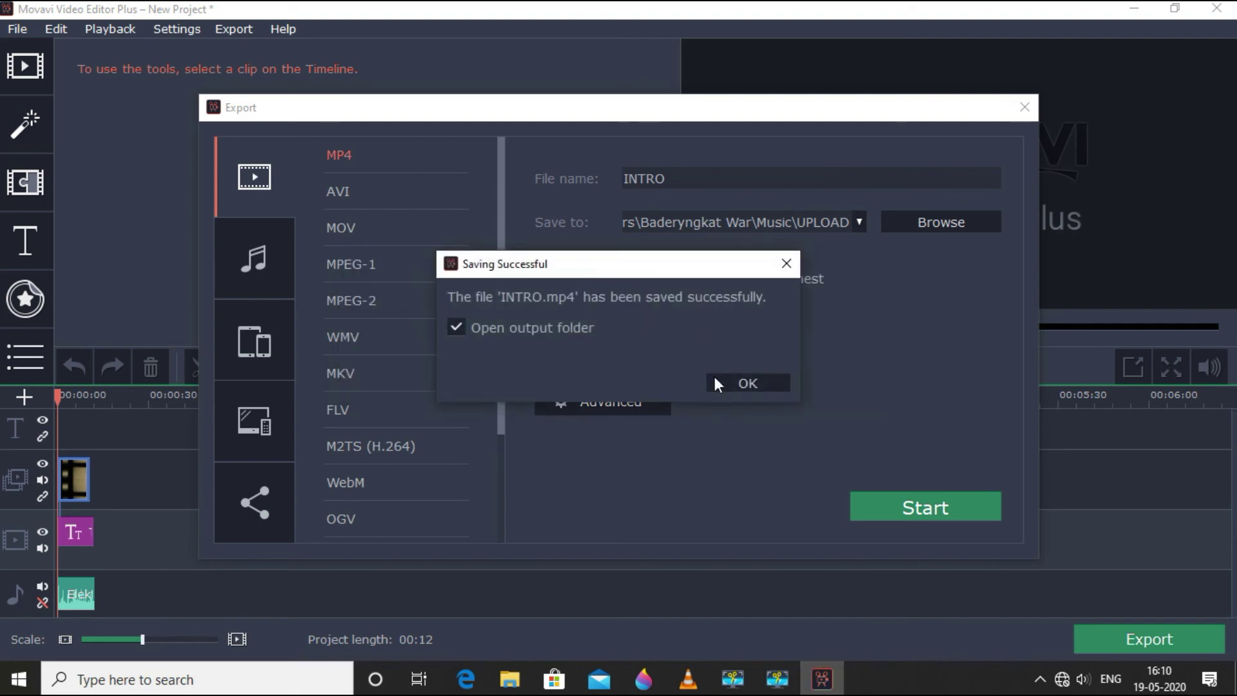
pyautogui.click(740, 382)
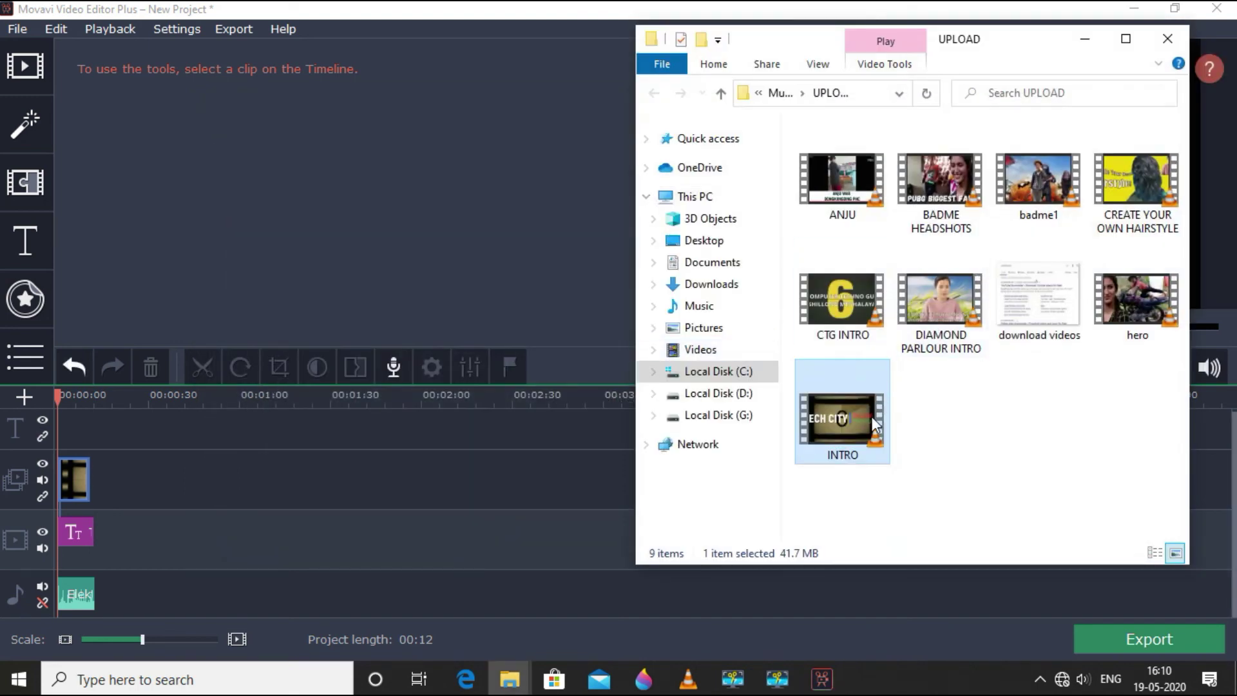
# Watch the exported INTRO video in VLC media player, and close the player and the output folder
pyautogui.doubleClick(872, 416)
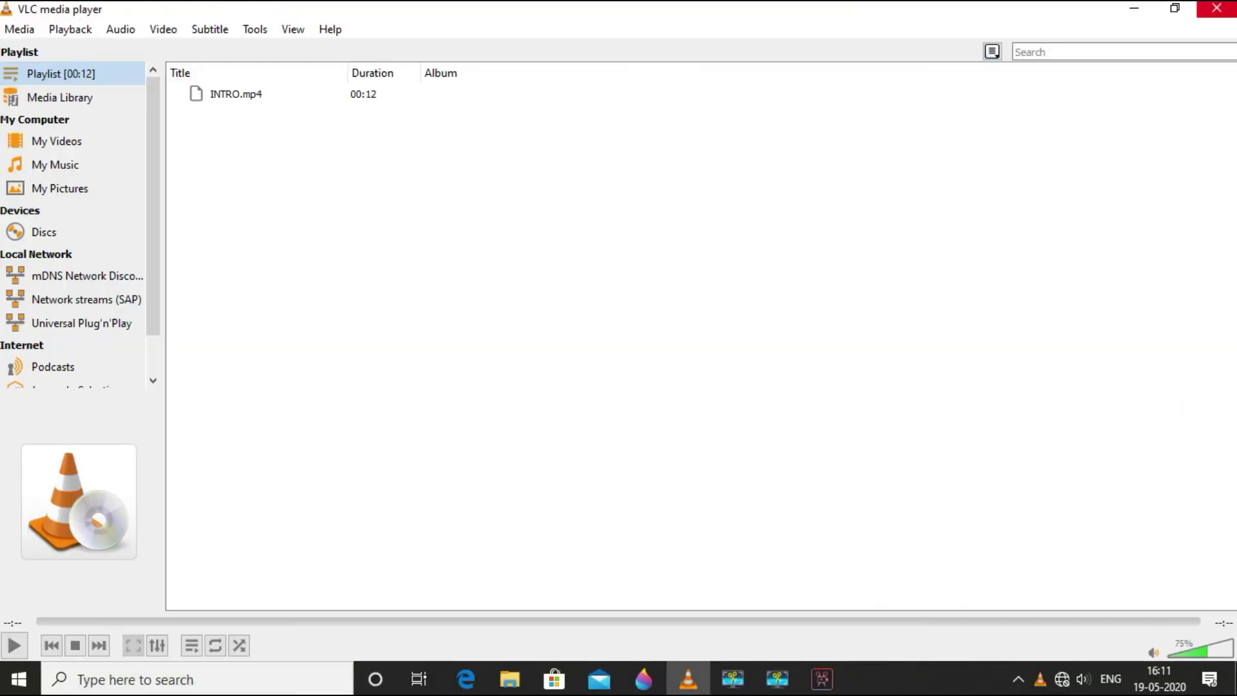
pyautogui.click(1216, 8)
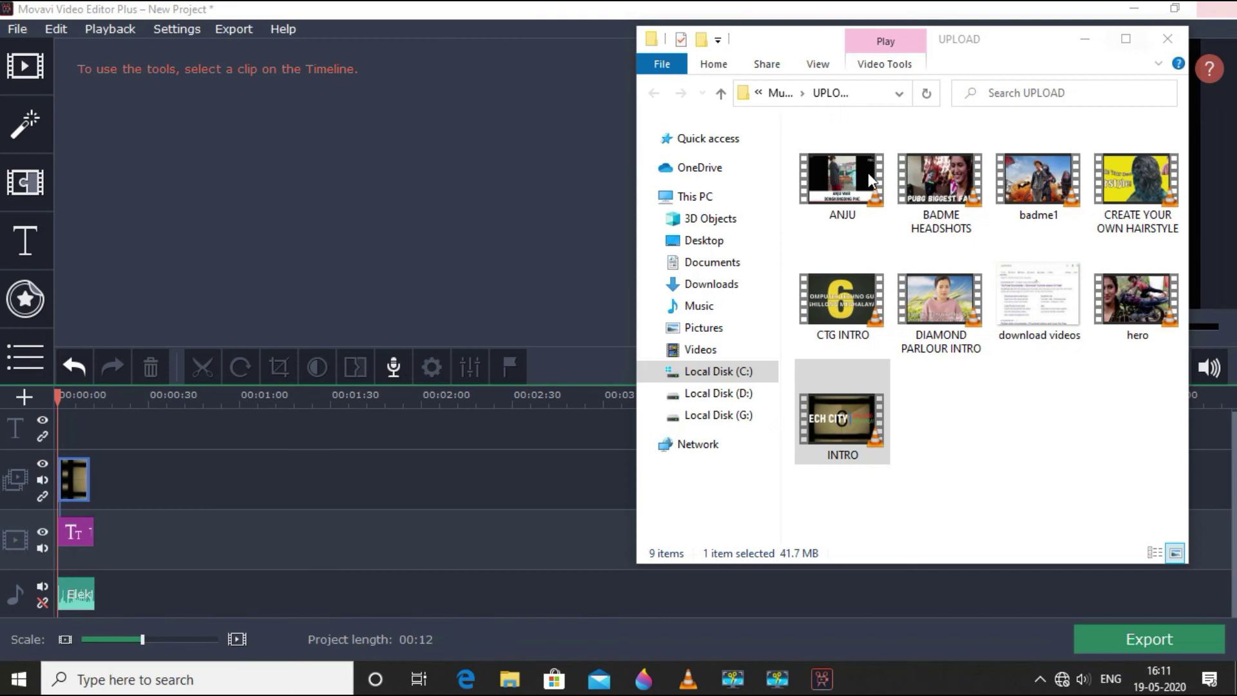
pyautogui.click(1168, 39)
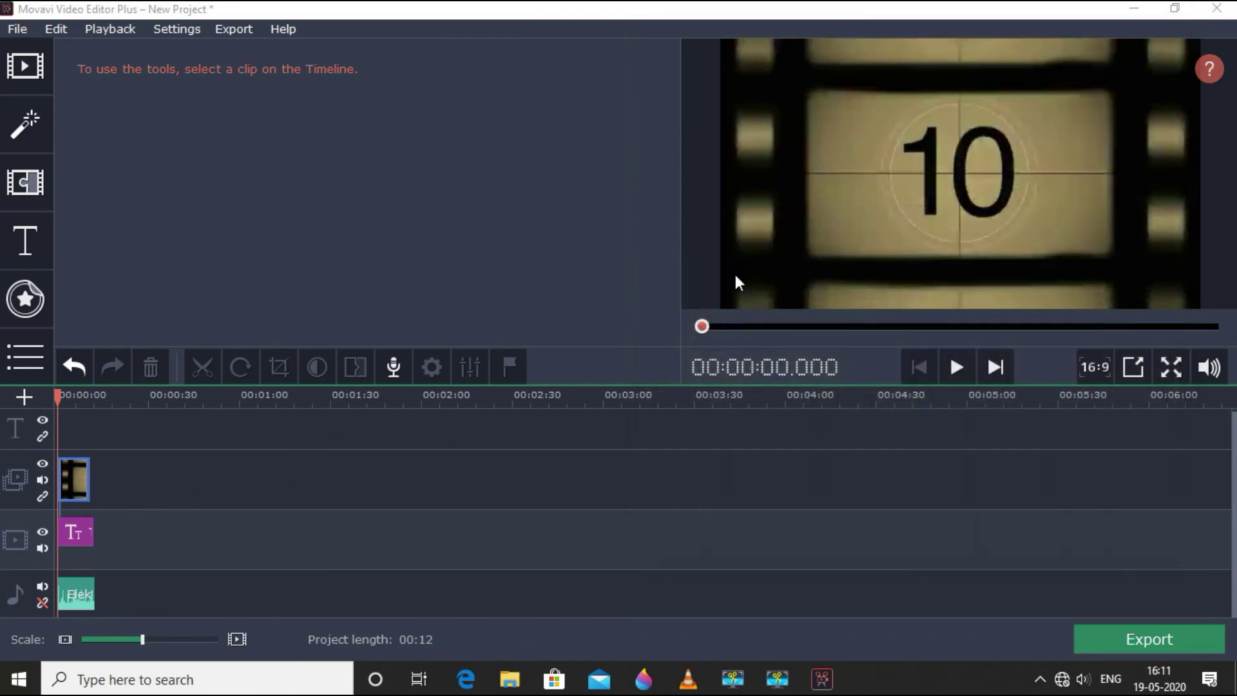
# Delete the title with its linked countdown clip and the music clip to empty the timeline
pyautogui.click(68, 531)
pyautogui.press('Delete')
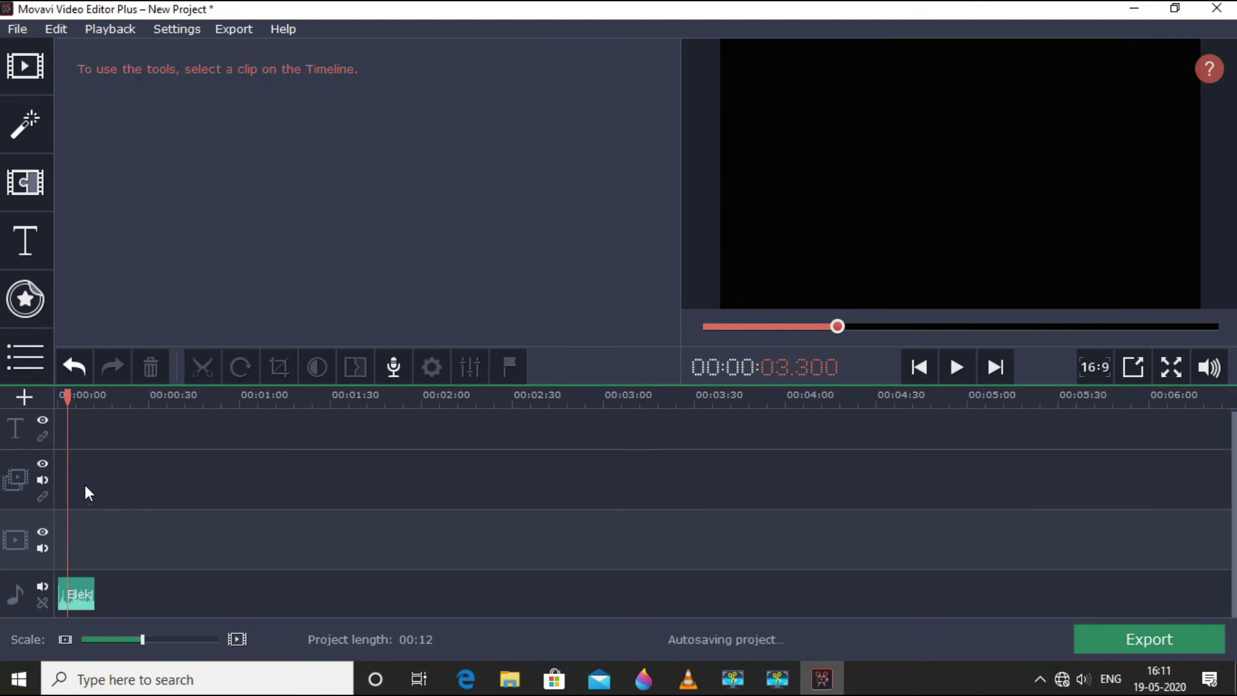
pyautogui.click(89, 594)
pyautogui.press('Delete')
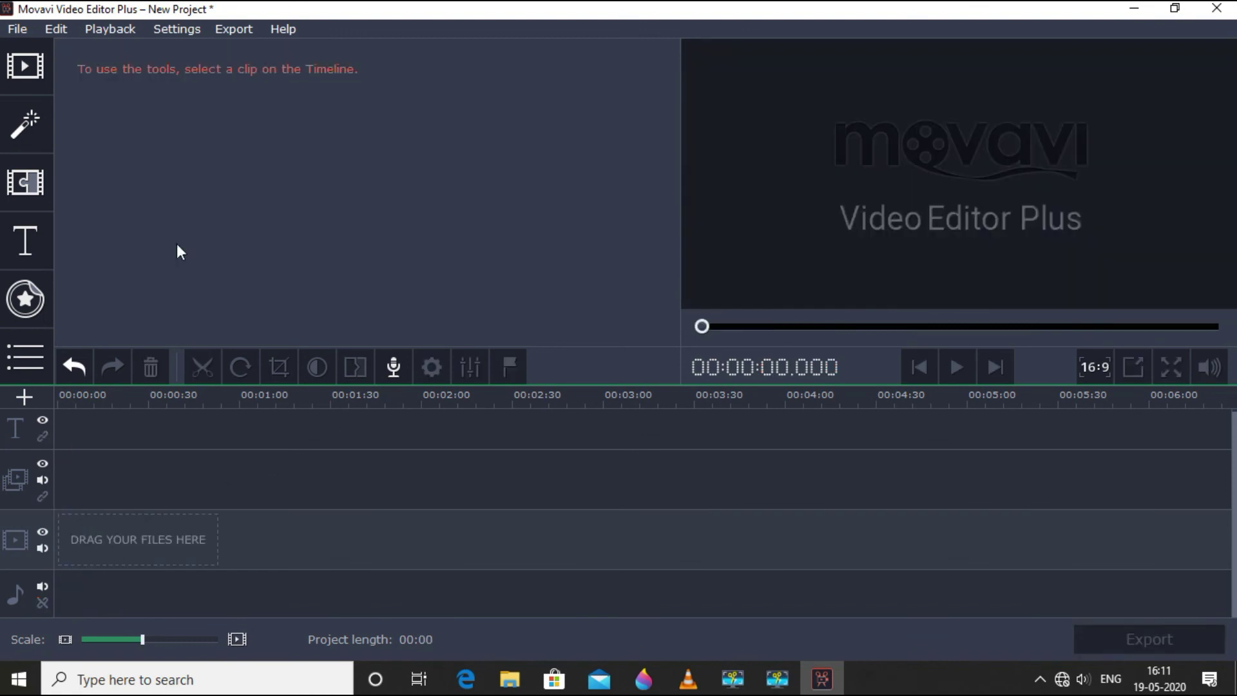
# Add the INTRO video from the UPLOAD folder in Music to the project and start playing it
pyautogui.click(18, 37)
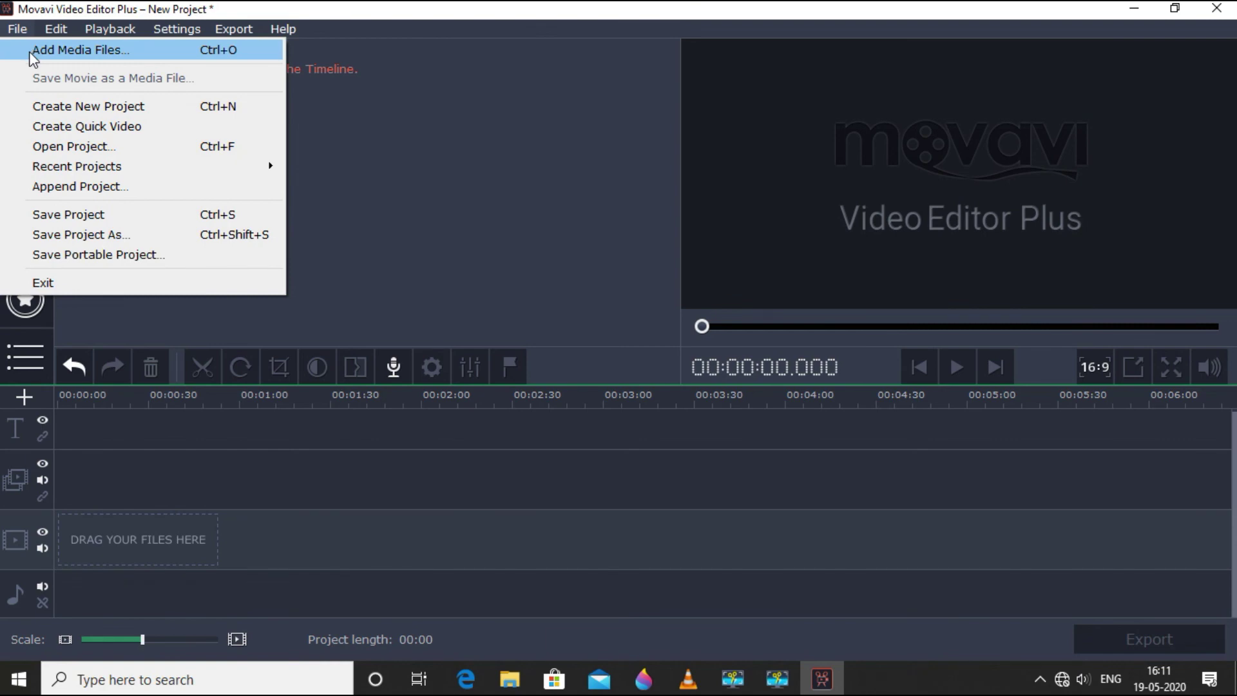
pyautogui.click(34, 52)
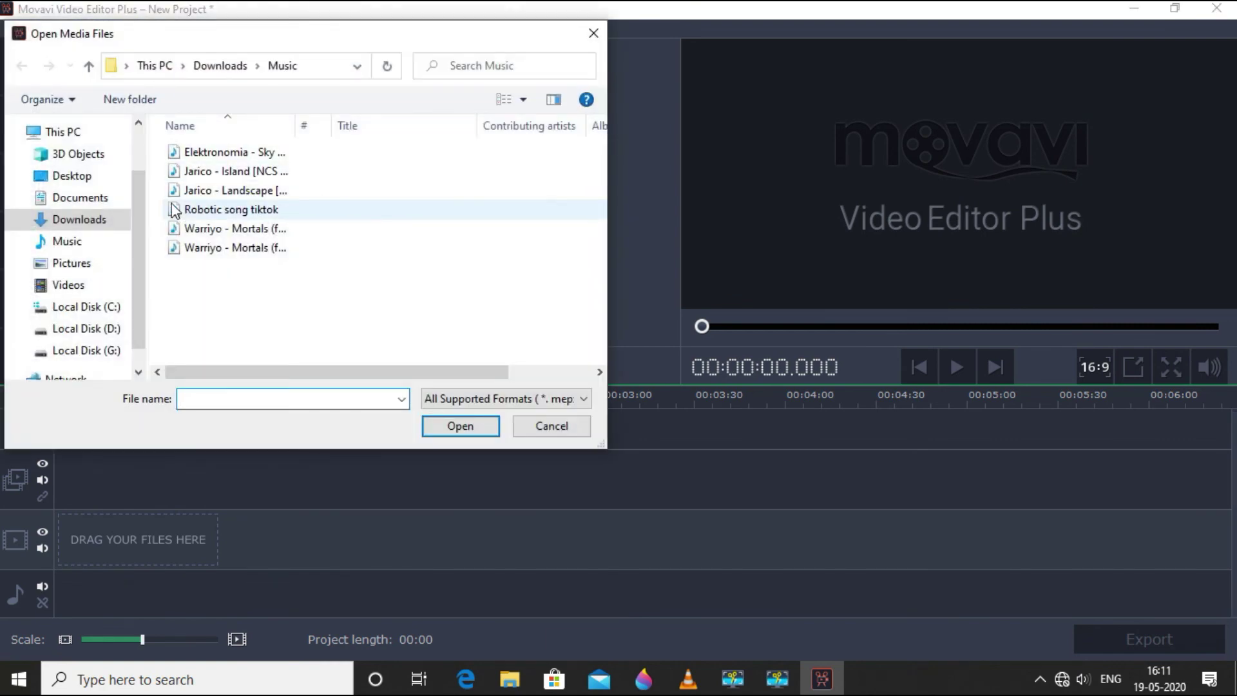
pyautogui.click(74, 245)
pyautogui.doubleClick(303, 175)
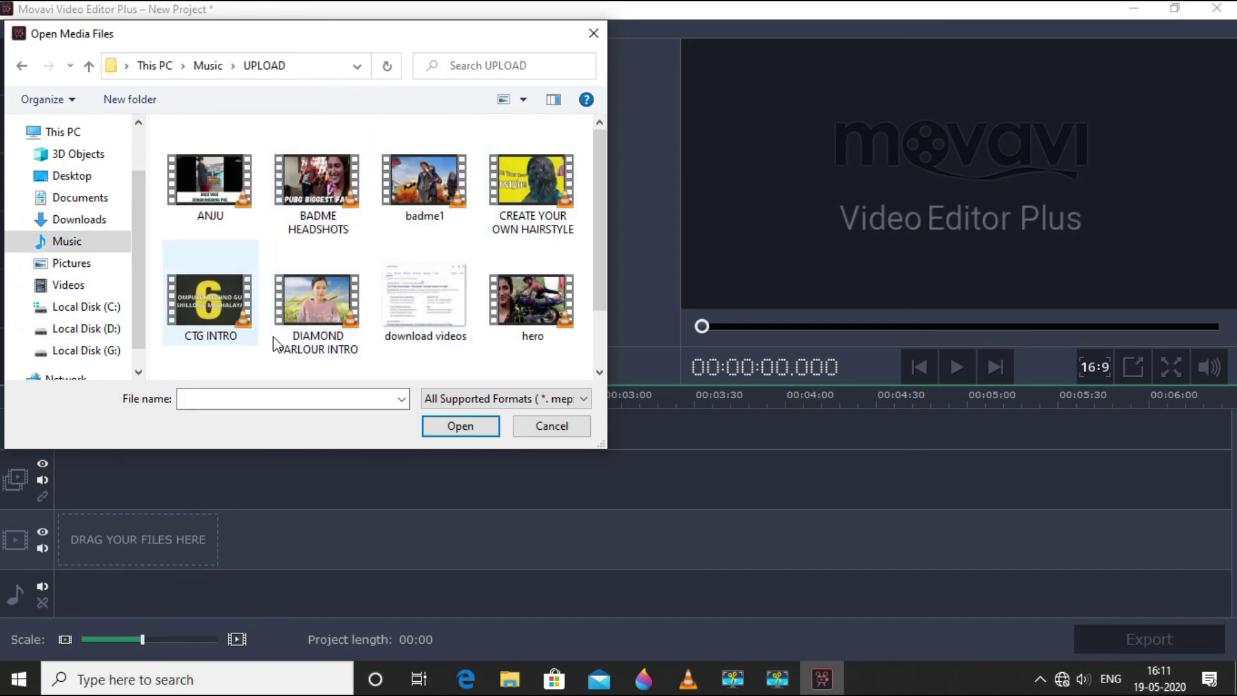
pyautogui.scroll(-1, 387, 297)
pyautogui.click(210, 339)
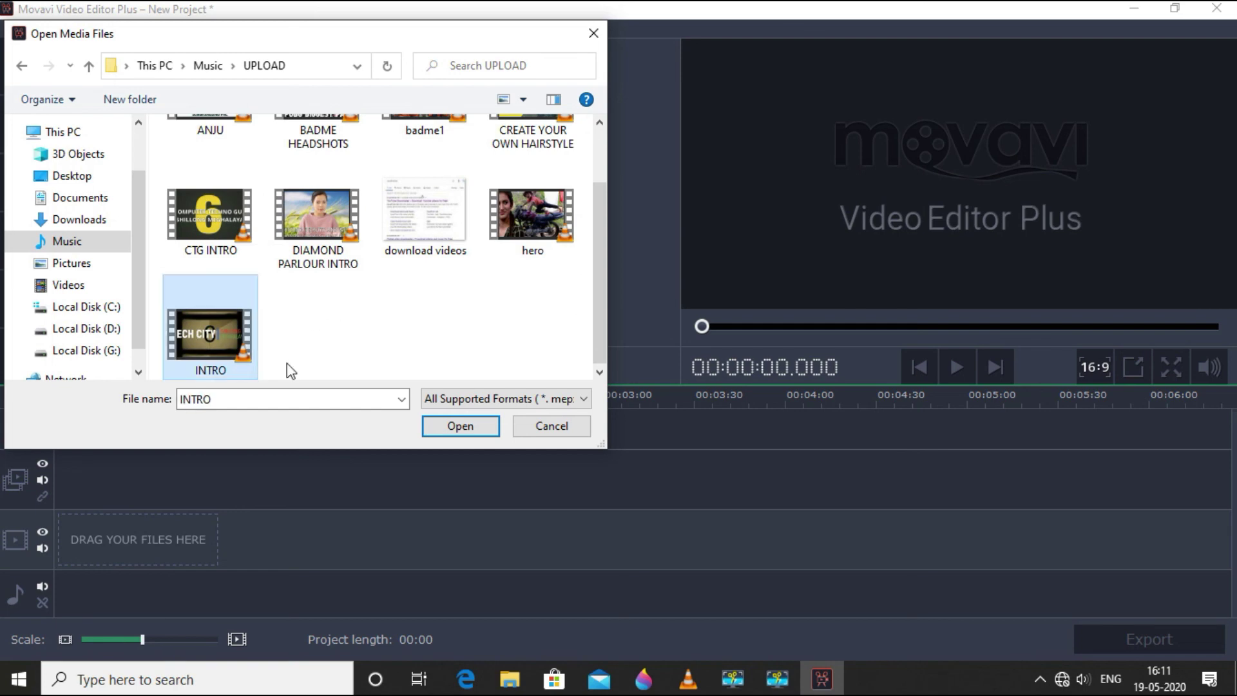
pyautogui.click(451, 426)
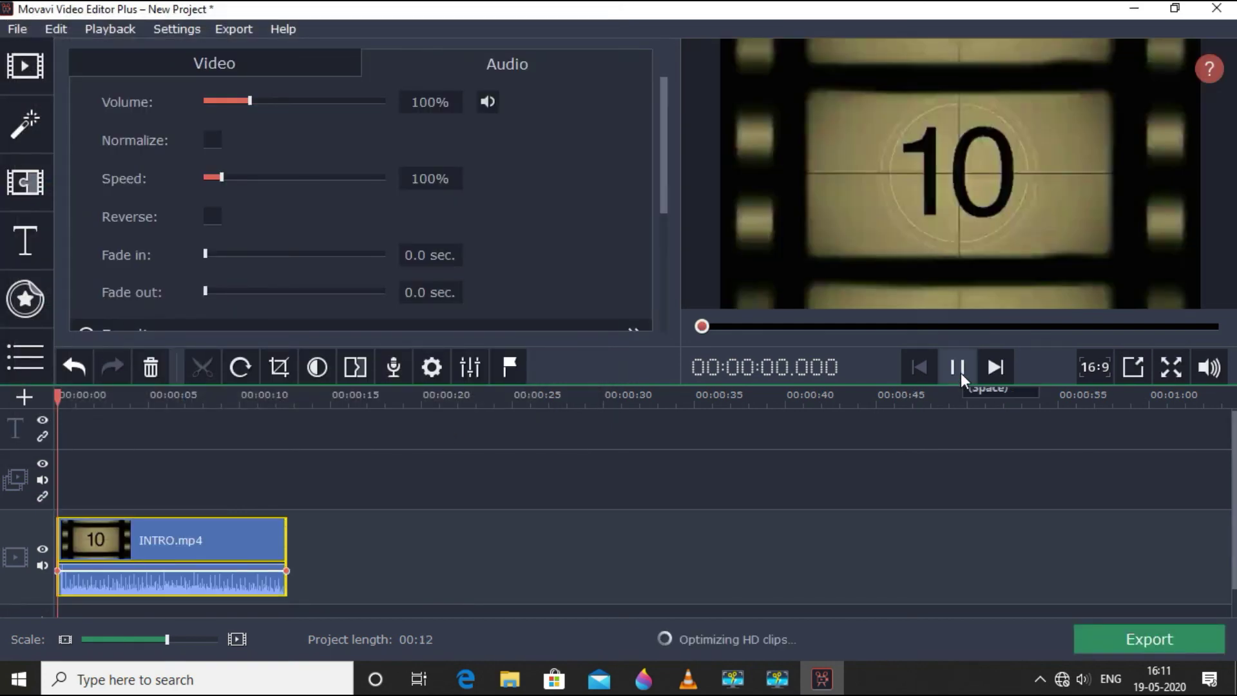
pyautogui.click(962, 377)
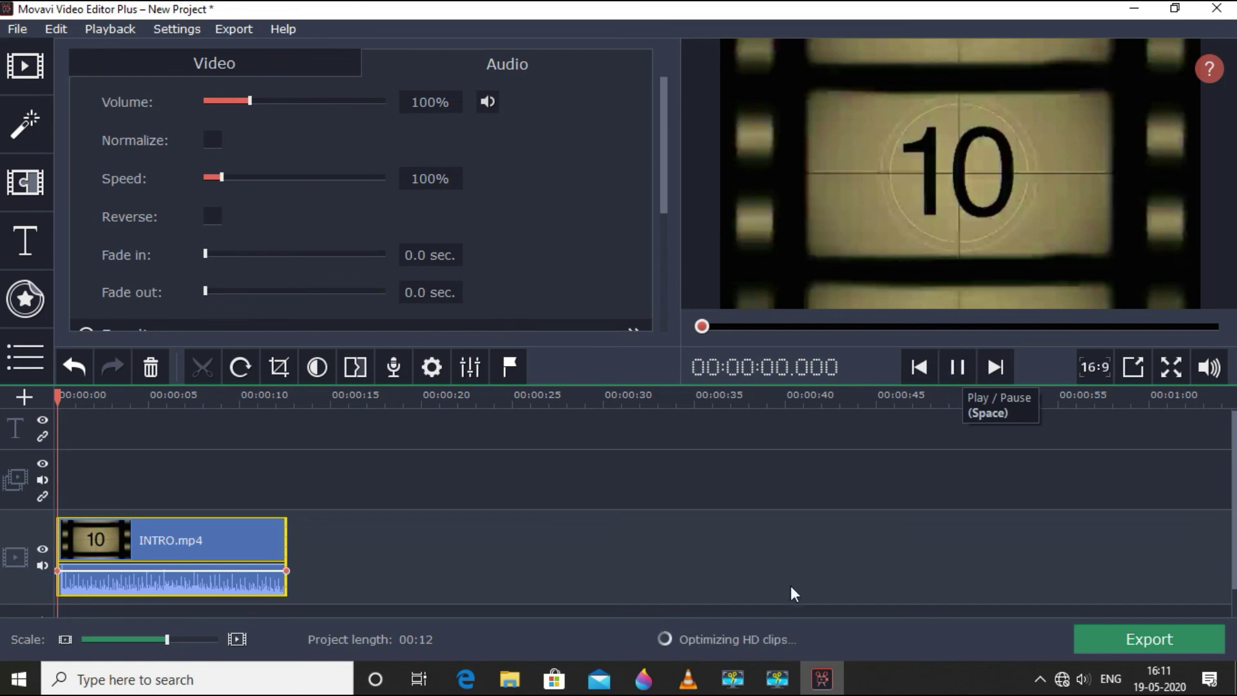